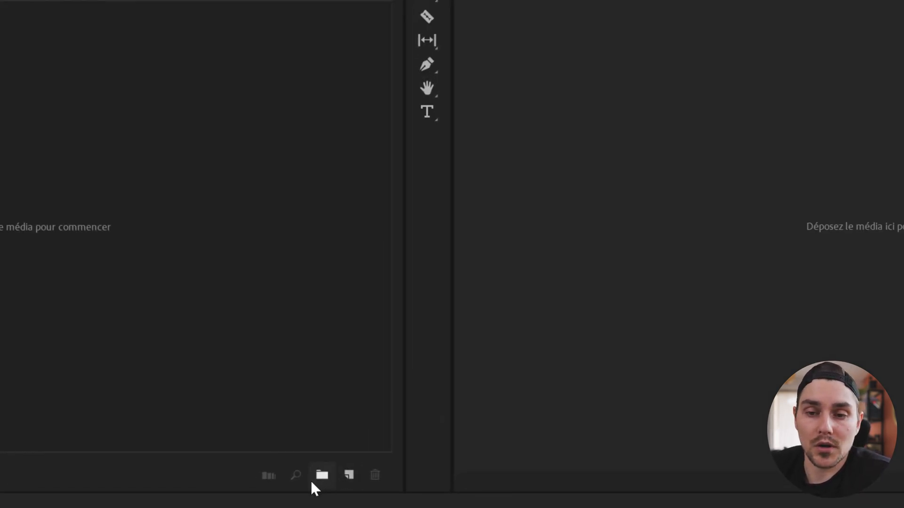
Step: Create a new bin named VIDEO in the Project panel
click(314, 476)
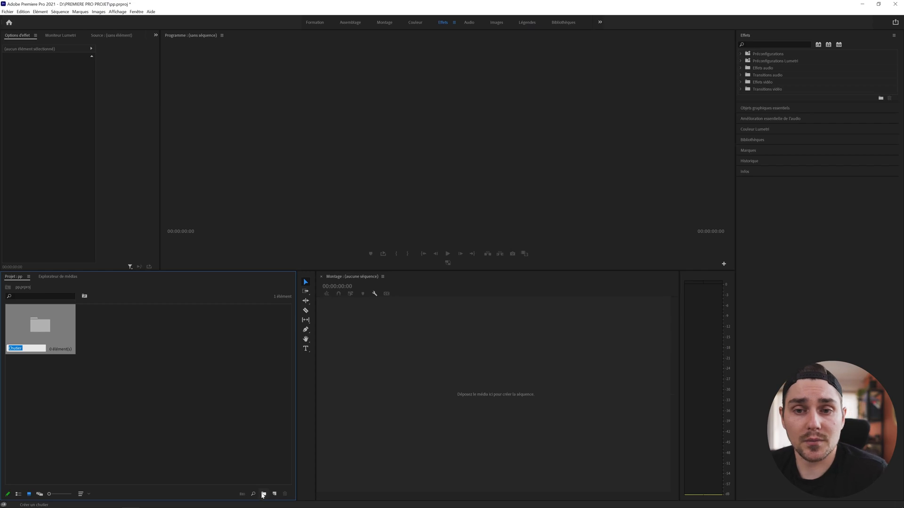
text(VIDE)
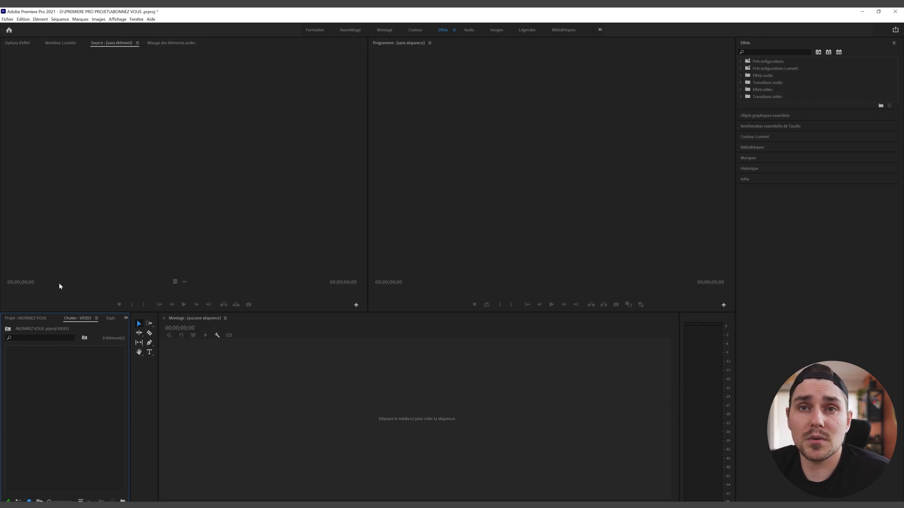
click(7, 19)
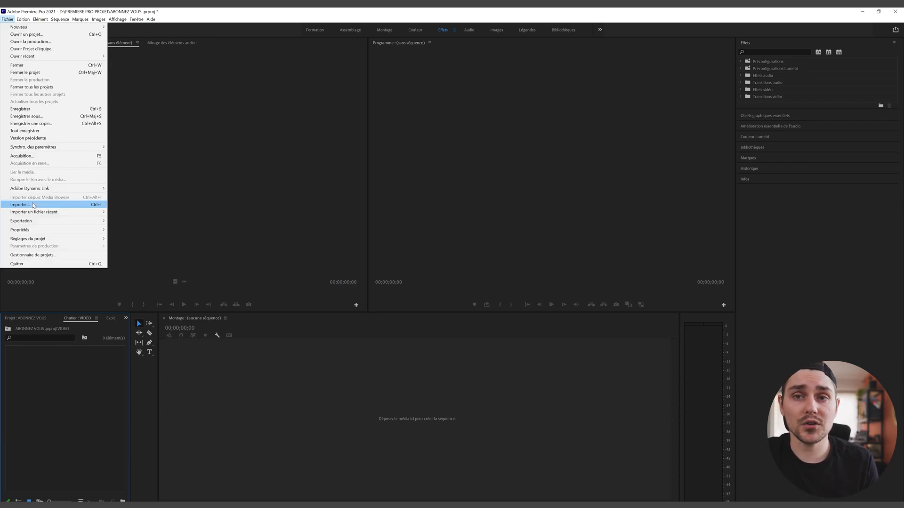
Step: Import 4K5A5965.MP4 through Fichier > Importer and drag 4K5A5923.MP4 in from File Explorer
click(33, 205)
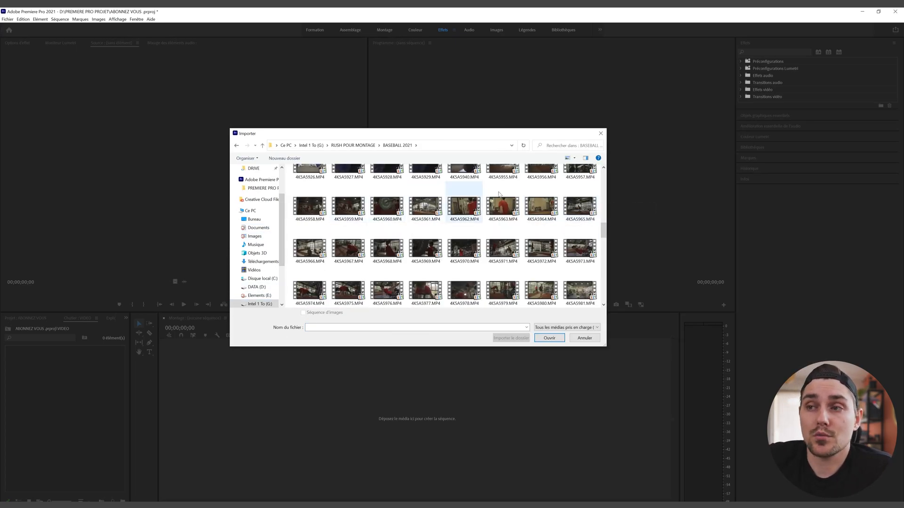
click(580, 206)
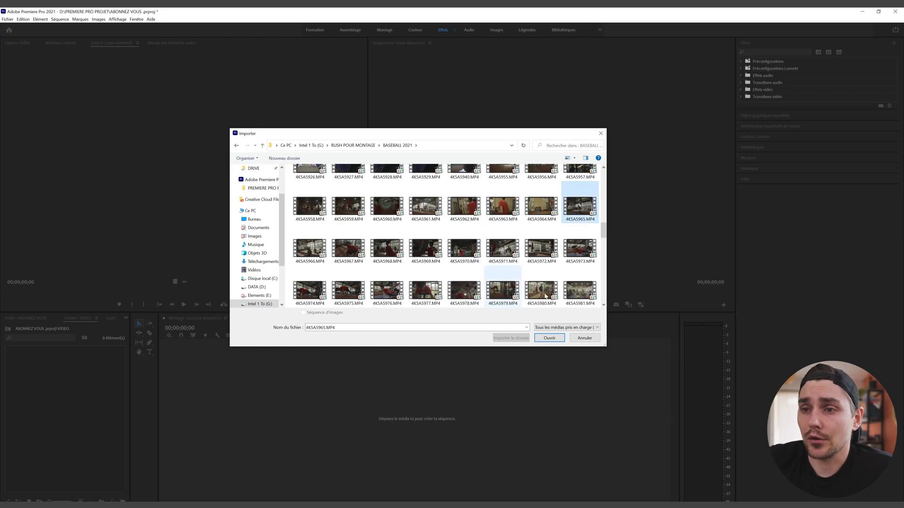
click(549, 338)
drag(0, 166, 389, 140)
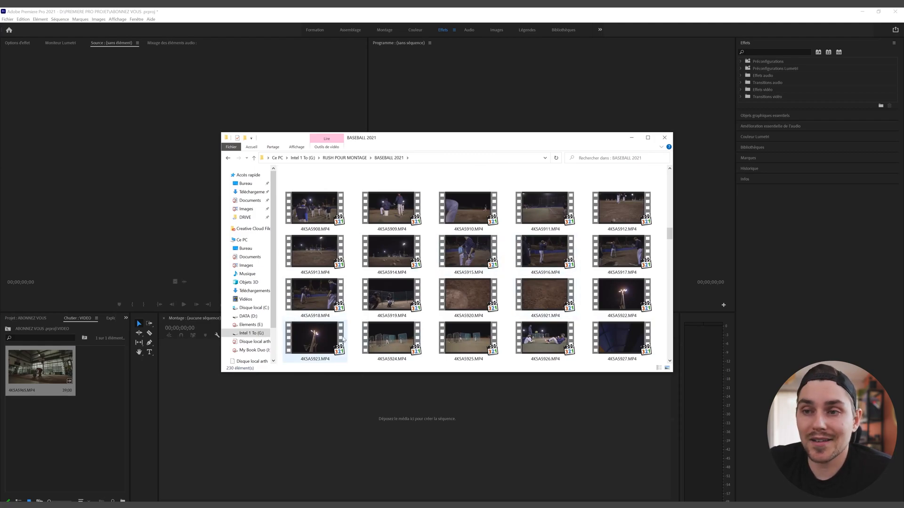
drag(315, 338, 28, 431)
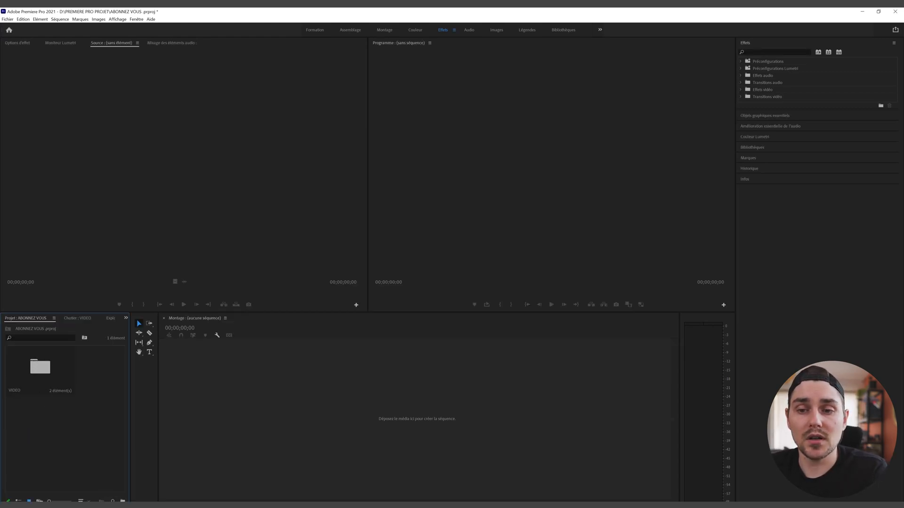
Step: Add three more bins named MUSIQUE, LOGO and VOIX OFF
click(122, 501)
text(MUSIQUE)
key(Return)
right_click(67, 437)
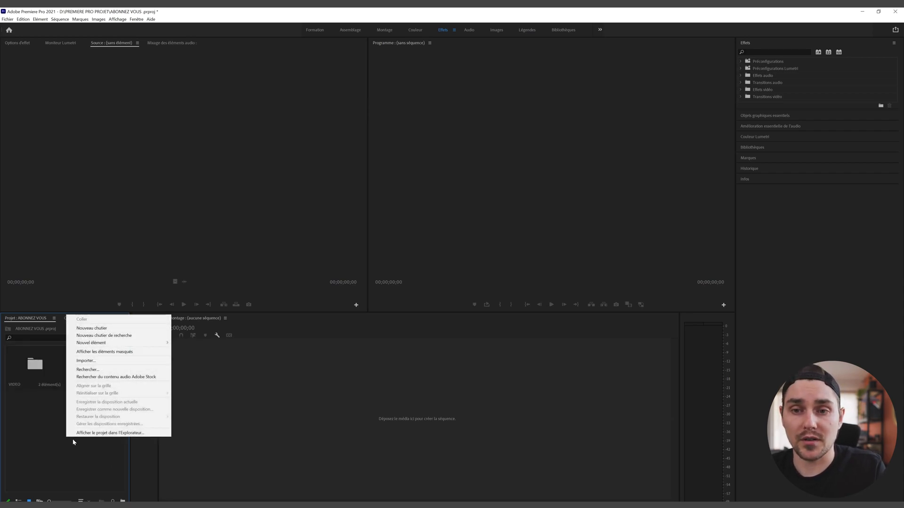
click(123, 501)
text(LOGO)
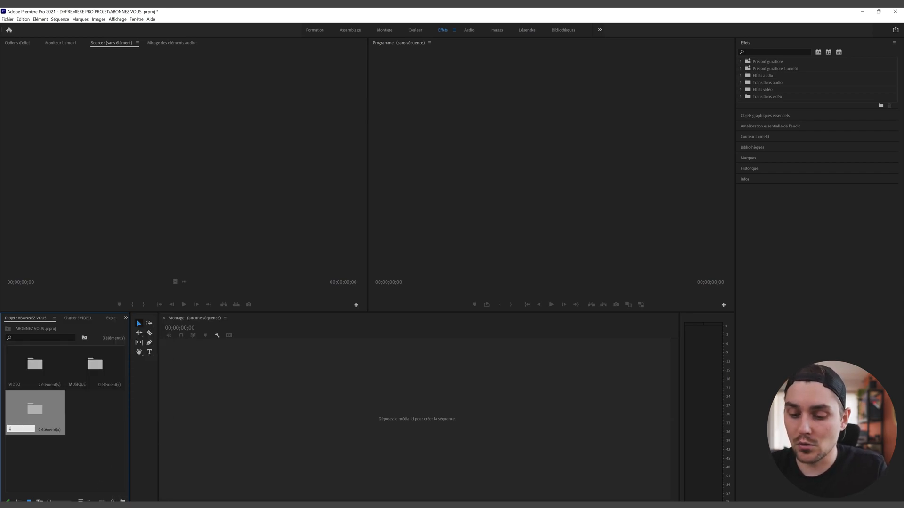
key(Return)
click(123, 501)
text(VOIX OFF)
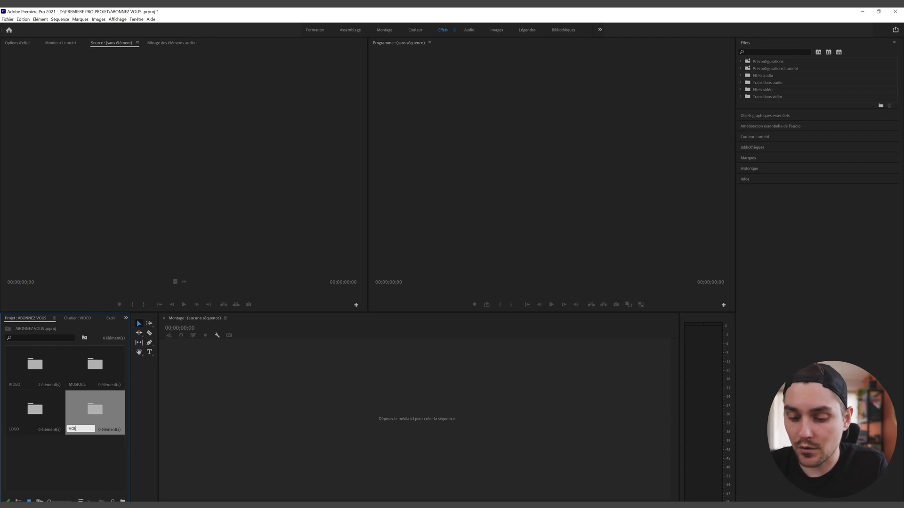
key(Return)
click(78, 461)
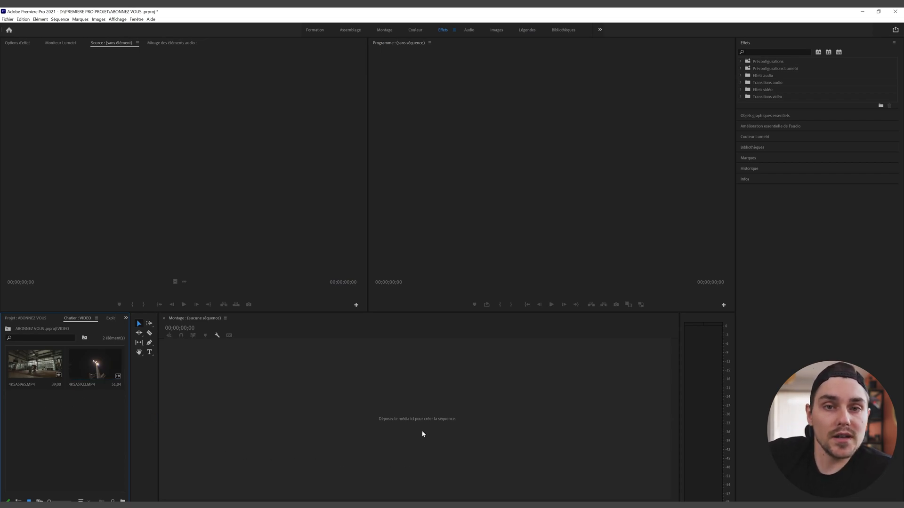
Step: Build the 4K5A5965 sequence from the clip and scrub through it to about 28 seconds
click(397, 428)
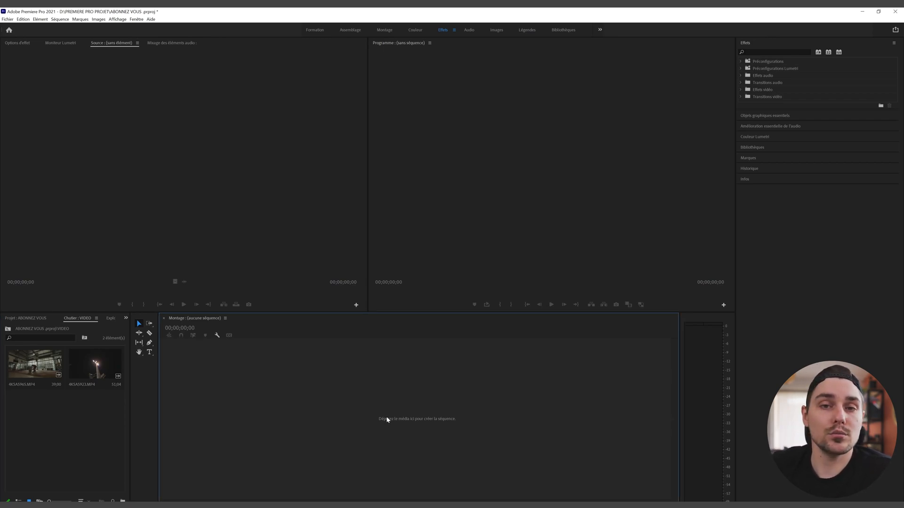
drag(33, 367, 413, 419)
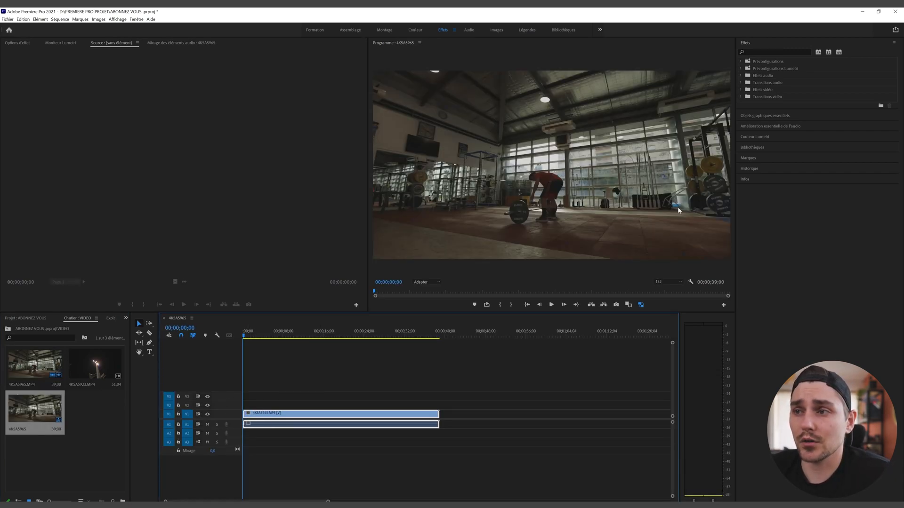
drag(244, 337, 297, 339)
click(328, 336)
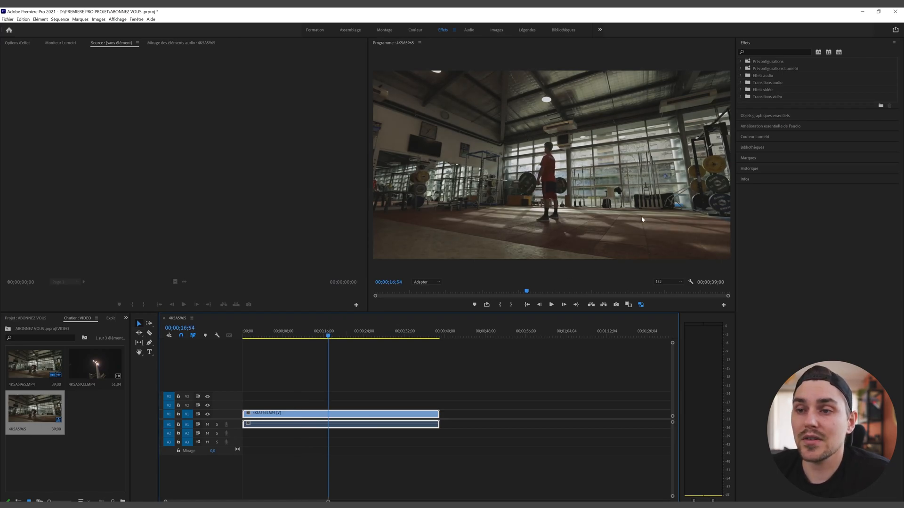
drag(328, 337, 388, 341)
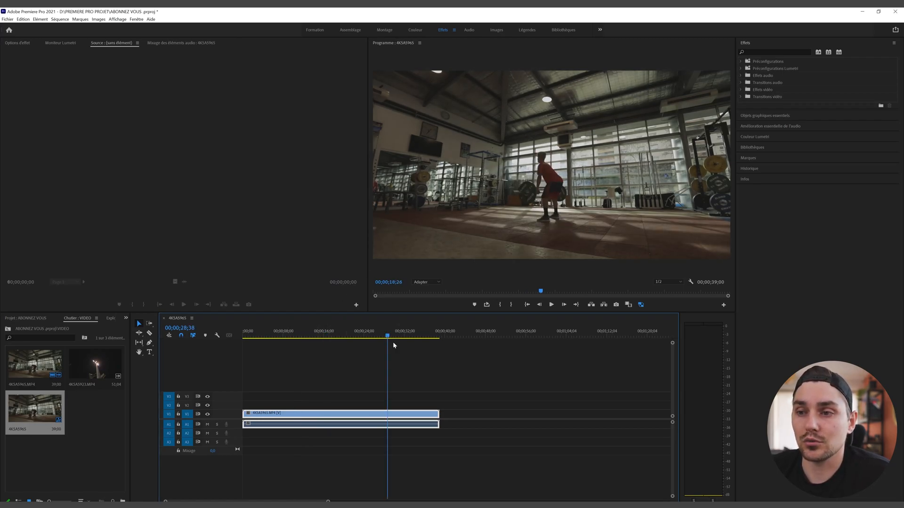
click(258, 336)
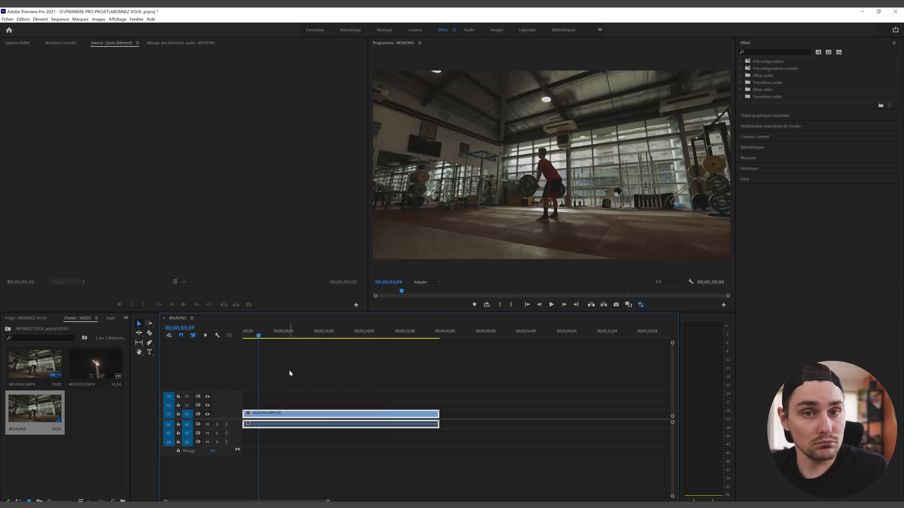
scroll(226, 411, down, 2)
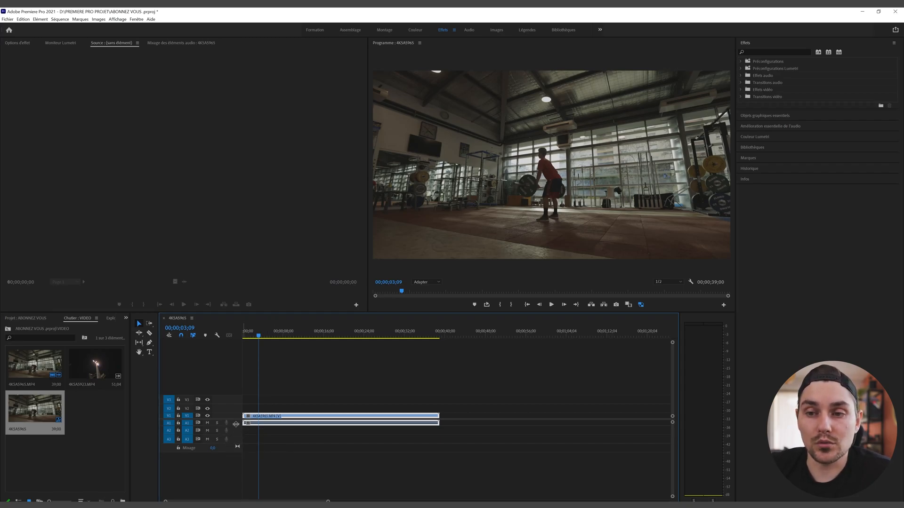
Step: Enlarge the A1 and V1 tracks to show the waveform and thumbnails
drag(236, 426, 237, 459)
drag(232, 418, 271, 388)
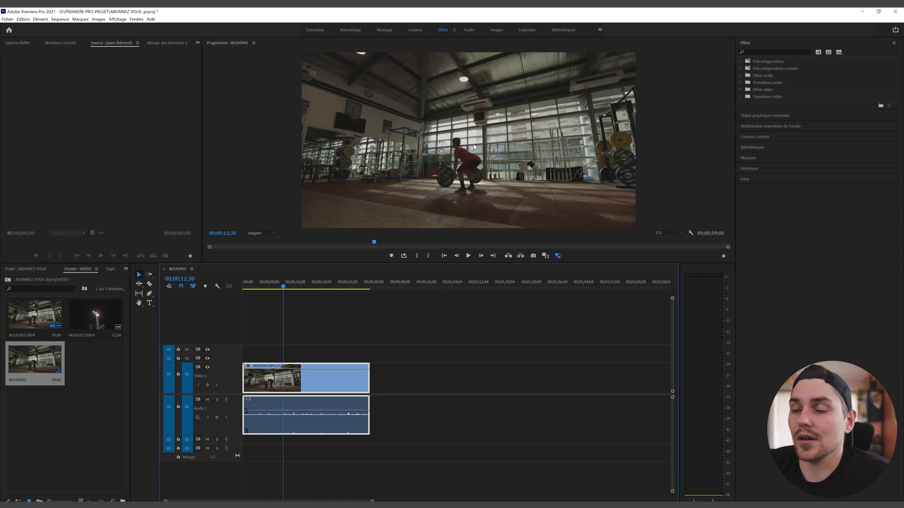
drag(283, 288, 299, 287)
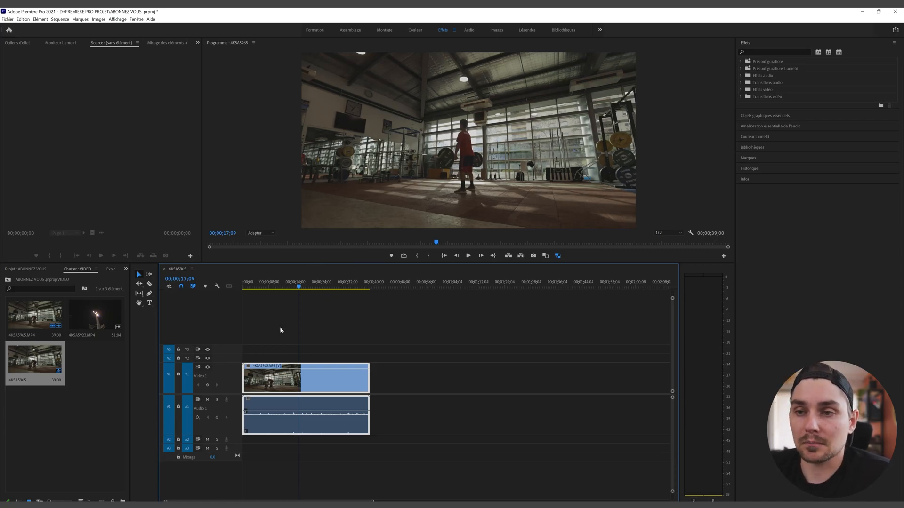
drag(300, 288, 279, 292)
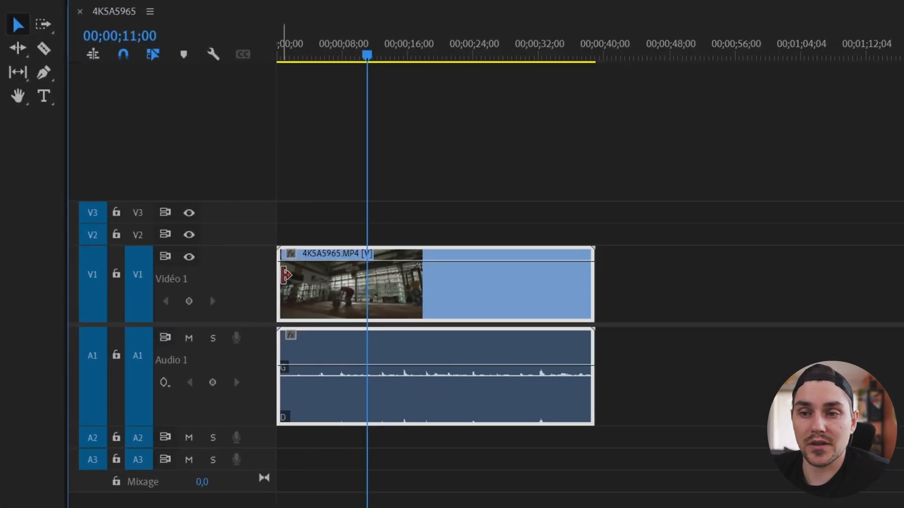
click(285, 275)
drag(286, 275, 378, 272)
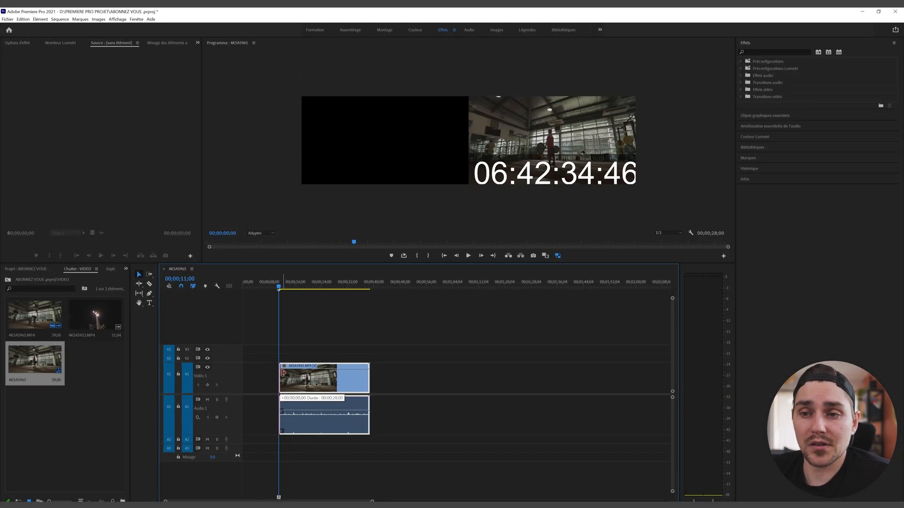
mouse_move(284, 373)
mouse_down()
mouse_move(264, 373)
mouse_move(279, 373)
mouse_up()
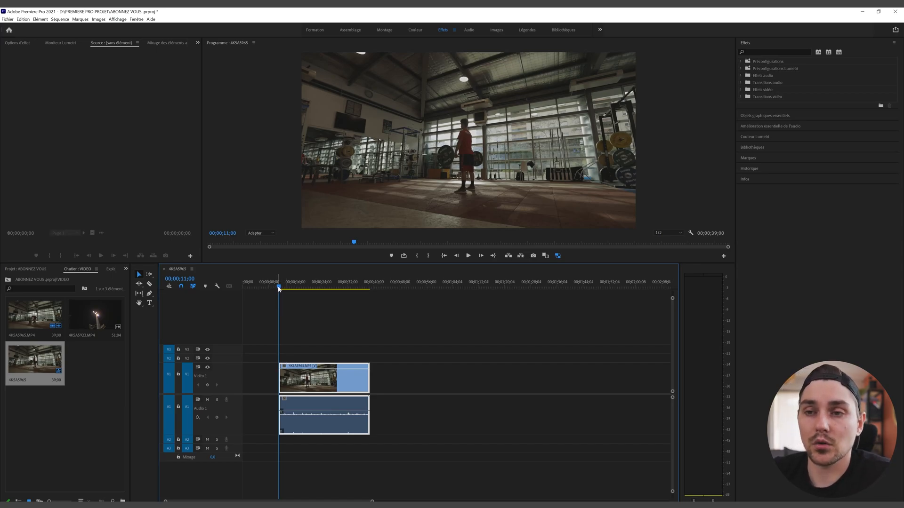
drag(278, 288, 305, 288)
drag(368, 379, 305, 386)
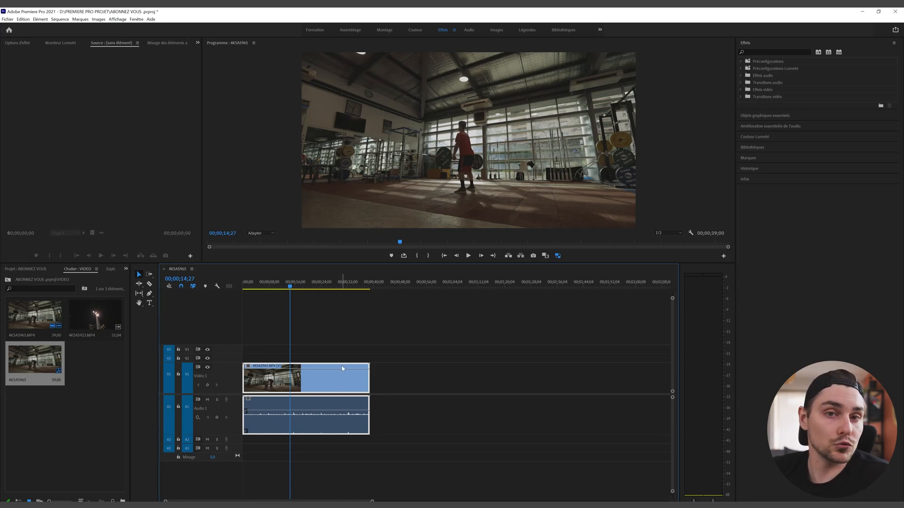
Step: Split the gym clip with the Razor tool at 11 seconds and around 25 seconds
click(283, 286)
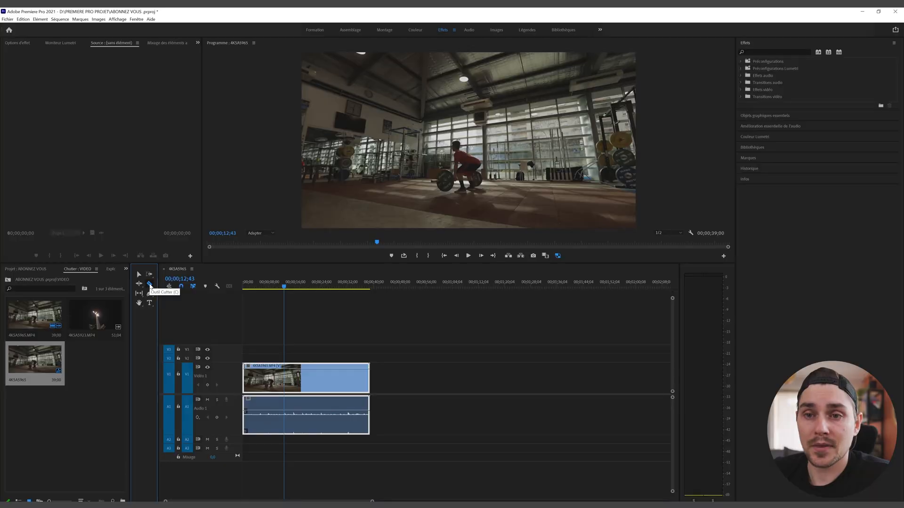
click(58, 124)
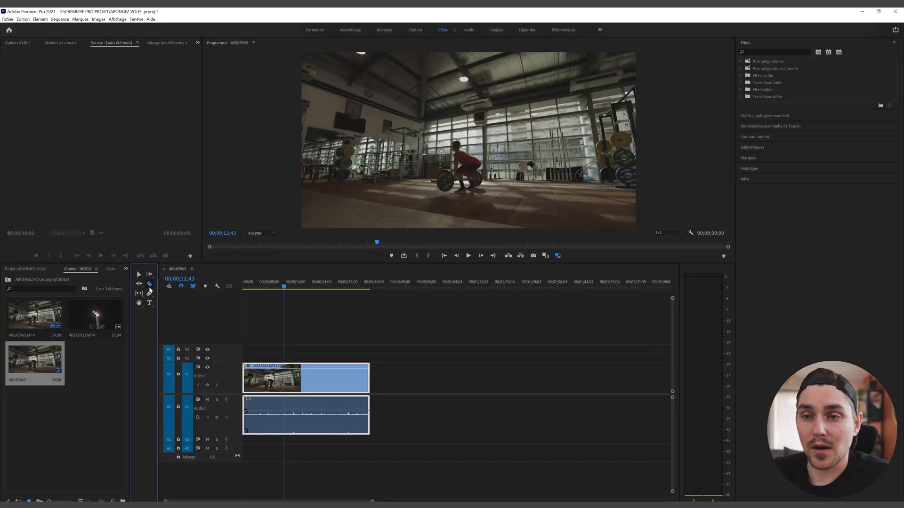
click(279, 286)
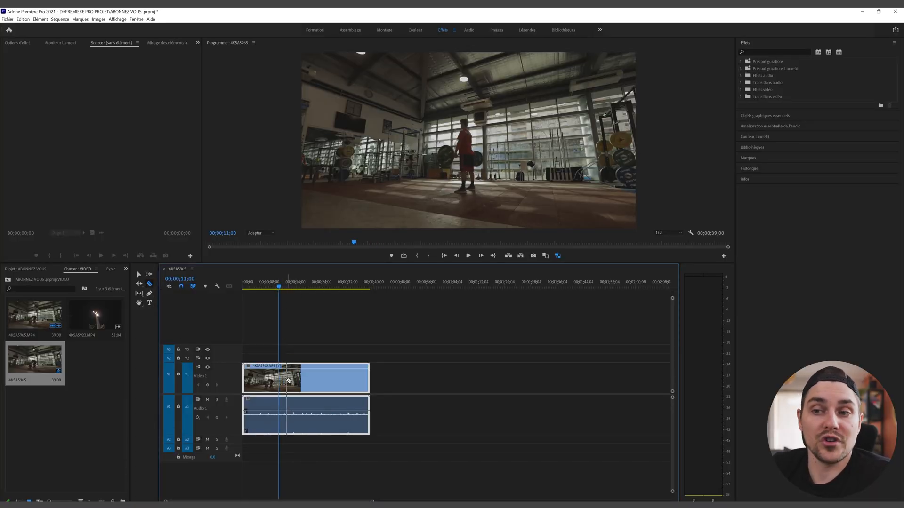
click(283, 380)
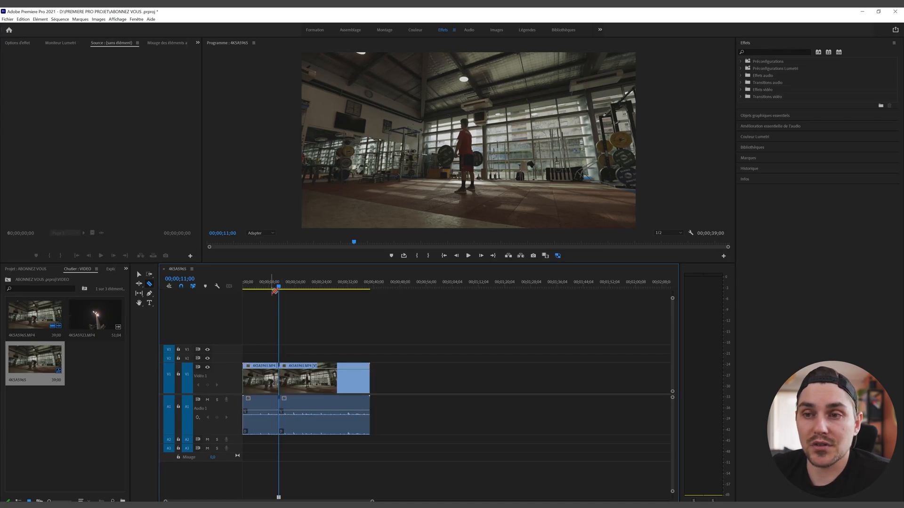
key(space)
key(space)
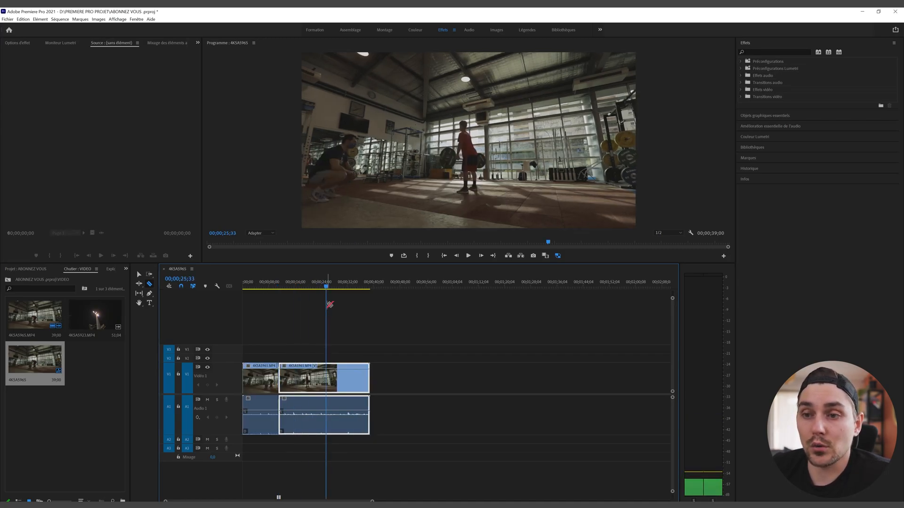
click(328, 381)
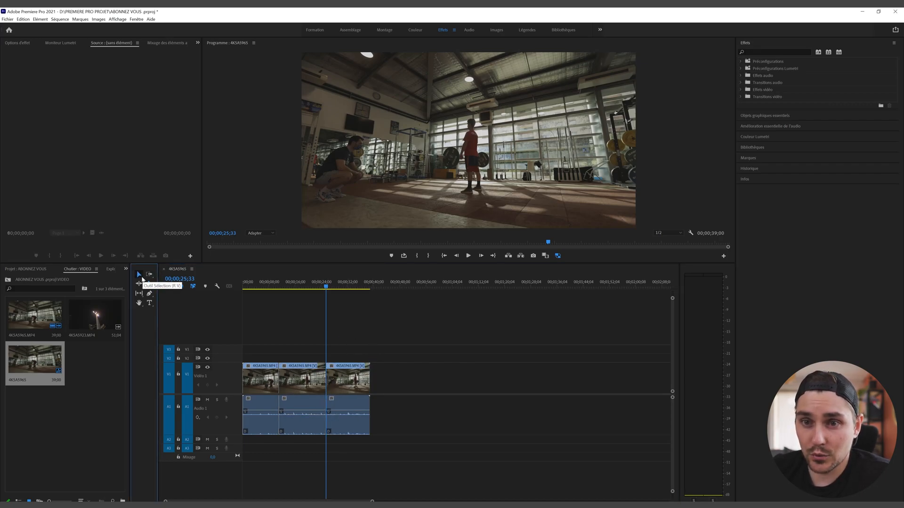
Step: Delete the middle piece and ripple-delete the gap so the remaining pieces join
click(139, 274)
click(302, 389)
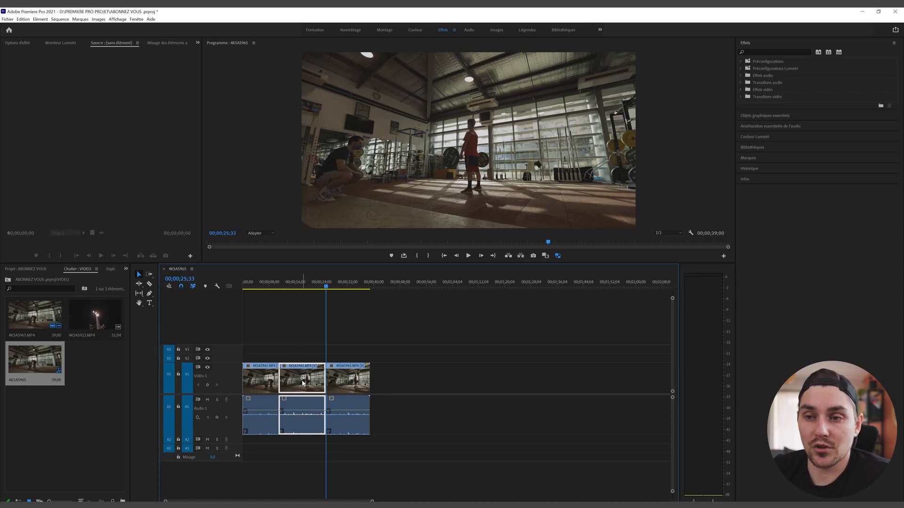
key(Delete)
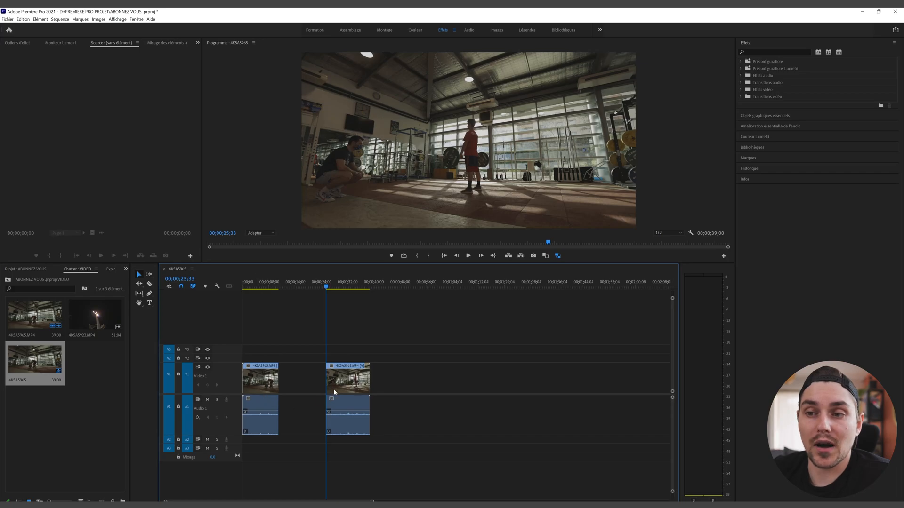
drag(347, 381, 298, 383)
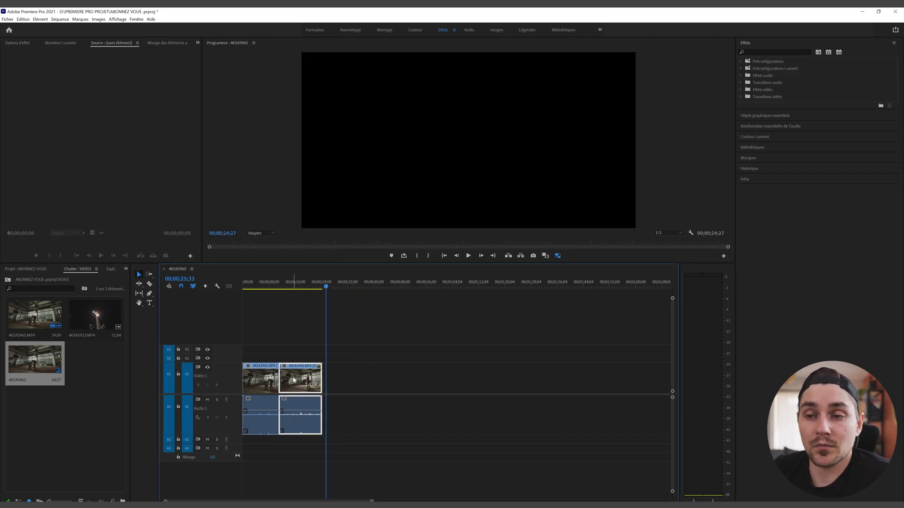
key(ctrl+z)
right_click(304, 381)
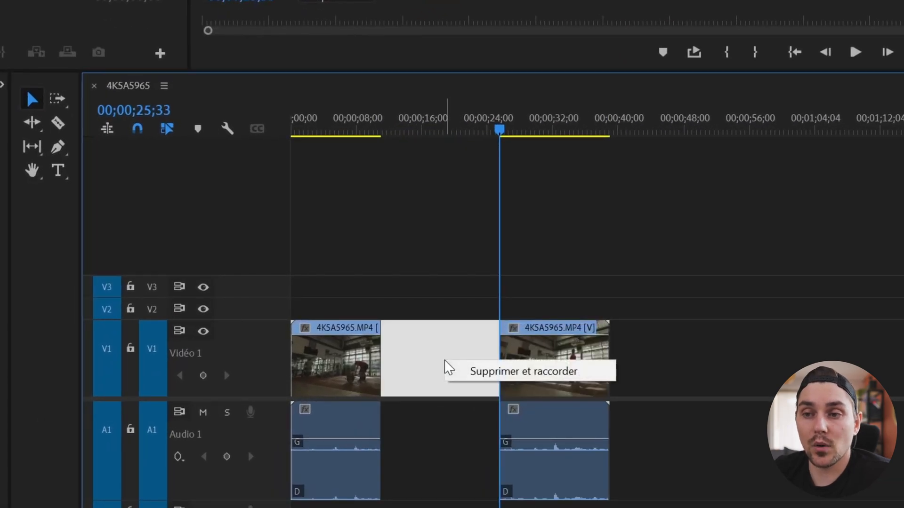
click(479, 372)
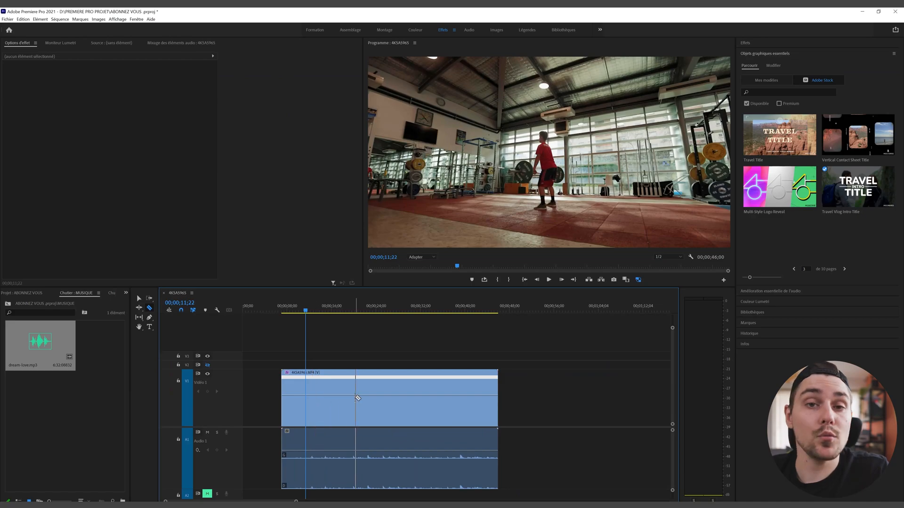
Step: Cut out and delete the unwanted portion, then move the second clip earlier
click(399, 404)
key(v)
click(367, 387)
key(Delete)
drag(414, 388, 332, 389)
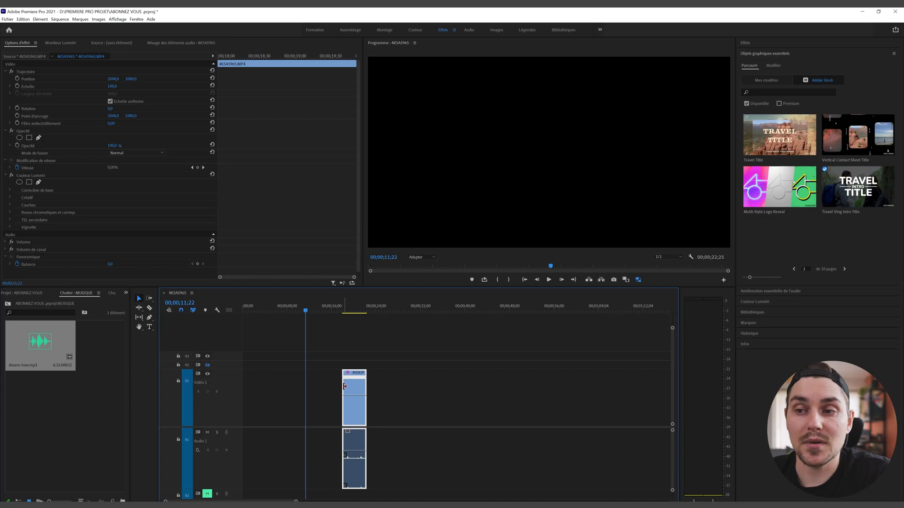
Step: Trim the clip's end shorter and slide the shortened clip earlier on the timeline
drag(346, 382, 633, 398)
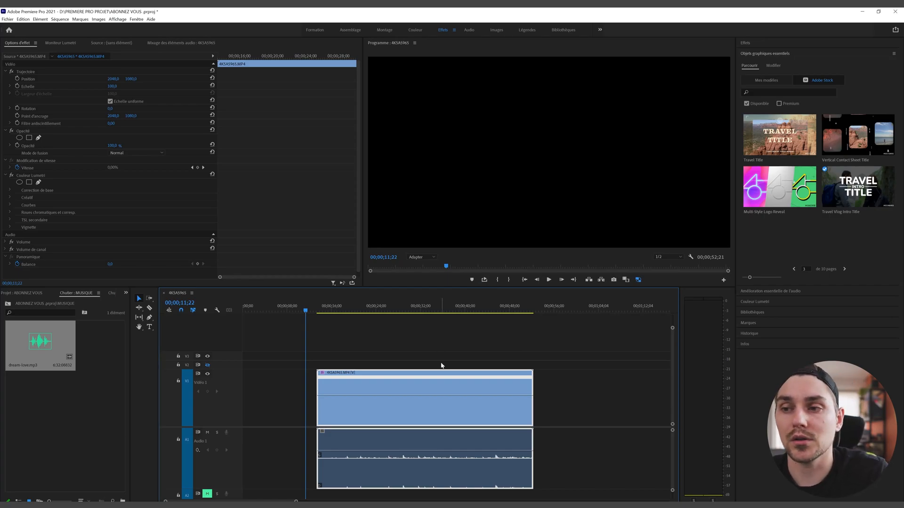
drag(319, 386, 212, 383)
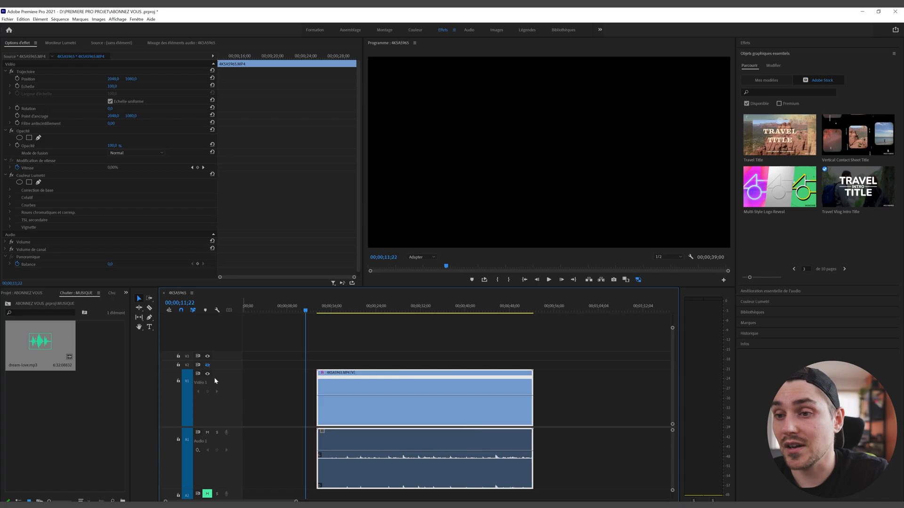
drag(531, 391, 400, 391)
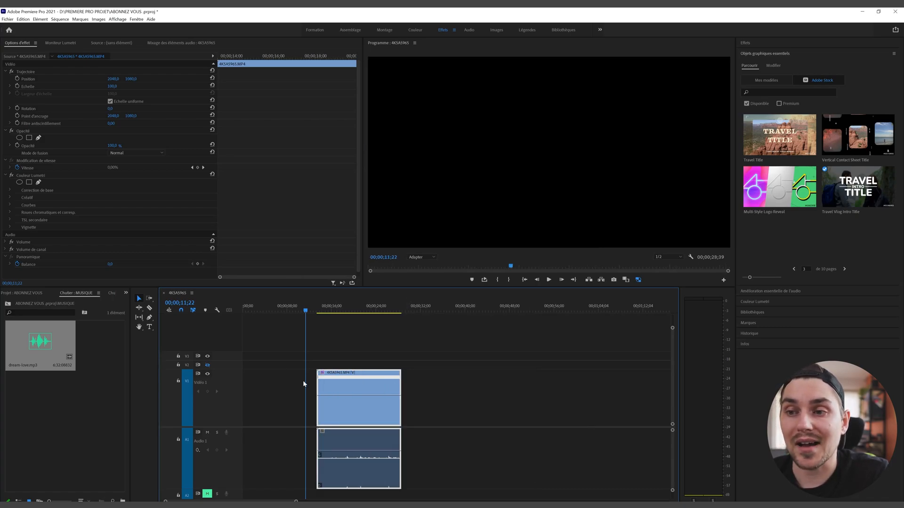
drag(323, 382, 282, 382)
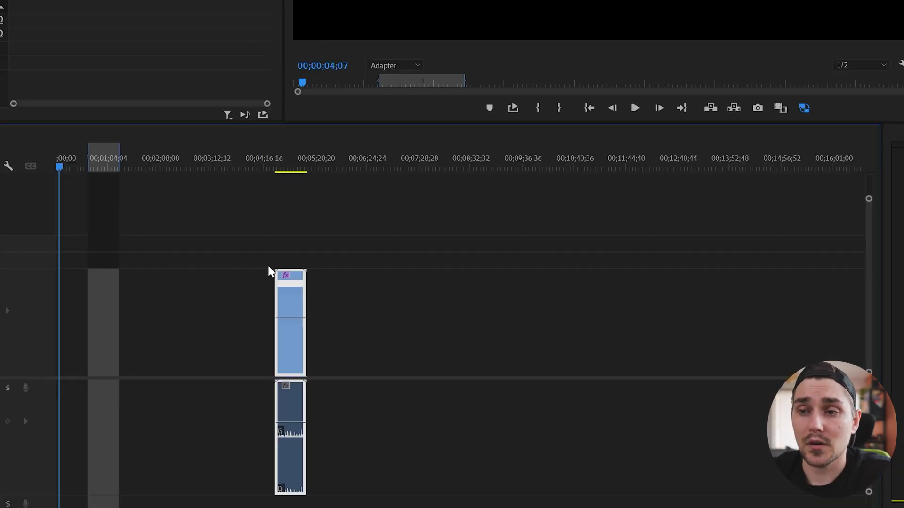
mouse_move(294, 335)
mouse_down()
mouse_move(210, 336)
mouse_move(397, 342)
mouse_move(240, 351)
mouse_move(418, 346)
mouse_move(192, 347)
mouse_move(403, 341)
mouse_move(264, 341)
mouse_move(285, 346)
mouse_up()
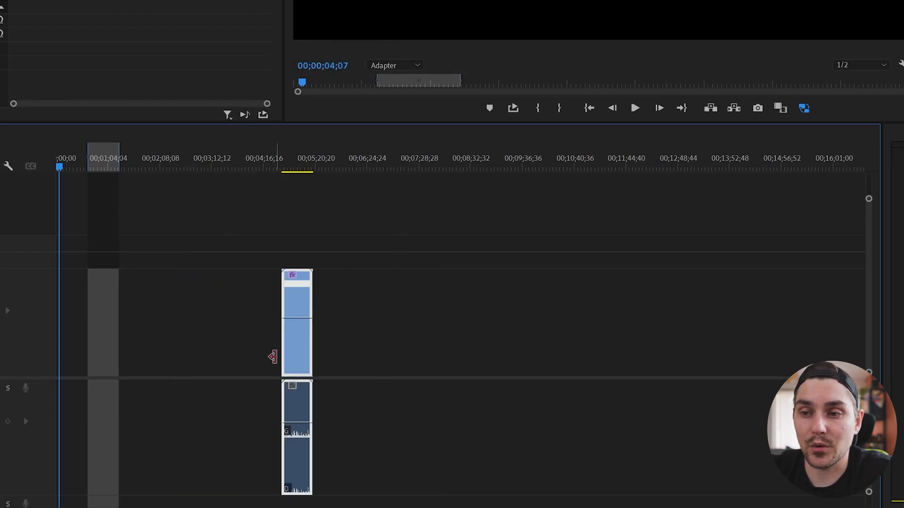
click(424, 452)
click(300, 453)
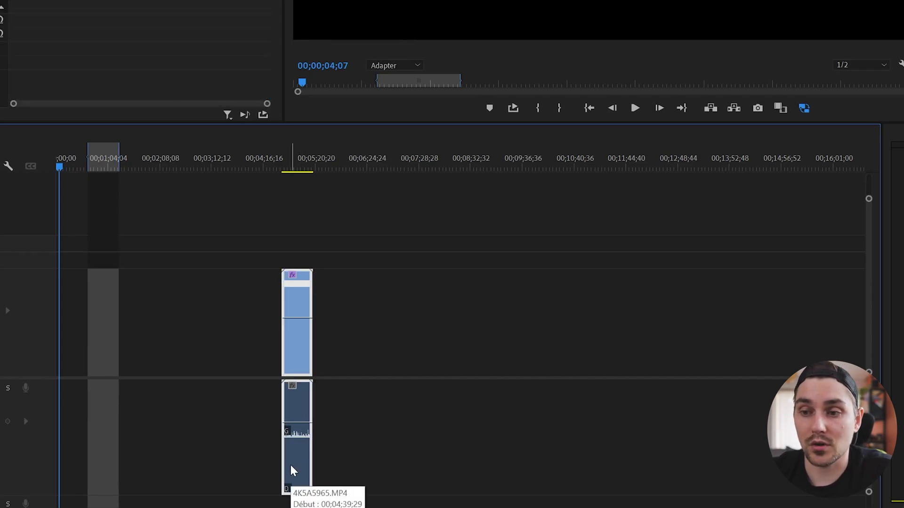
key(Delete)
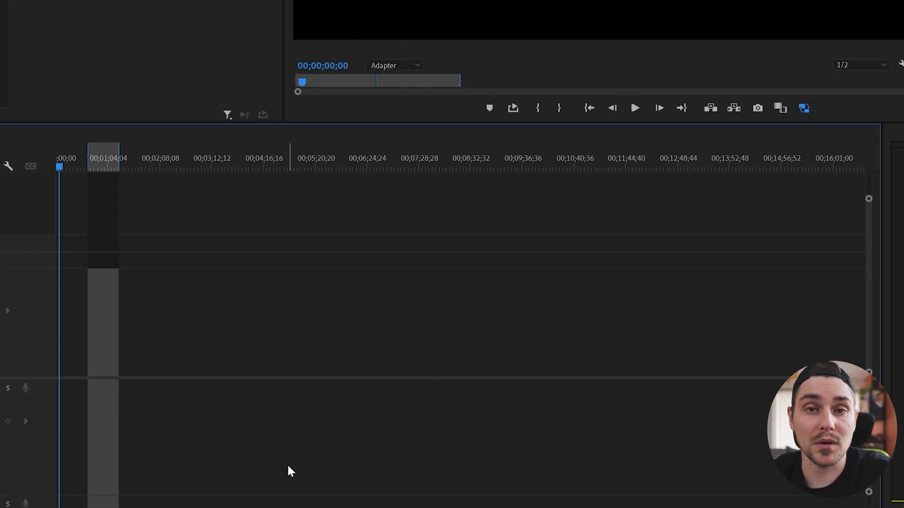
key(ctrl+z)
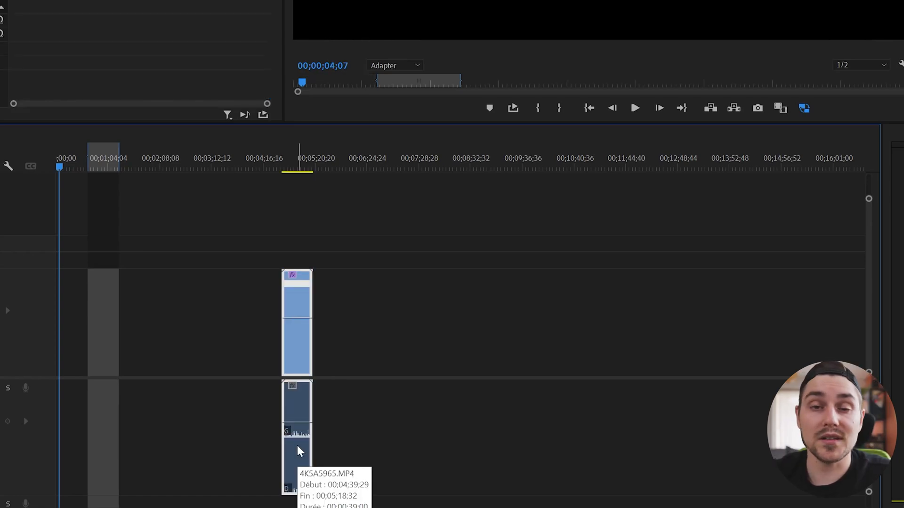
click(488, 344)
Step: Move the clip's video and audio apart and delete the audio part
drag(287, 341, 398, 346)
drag(300, 412, 396, 403)
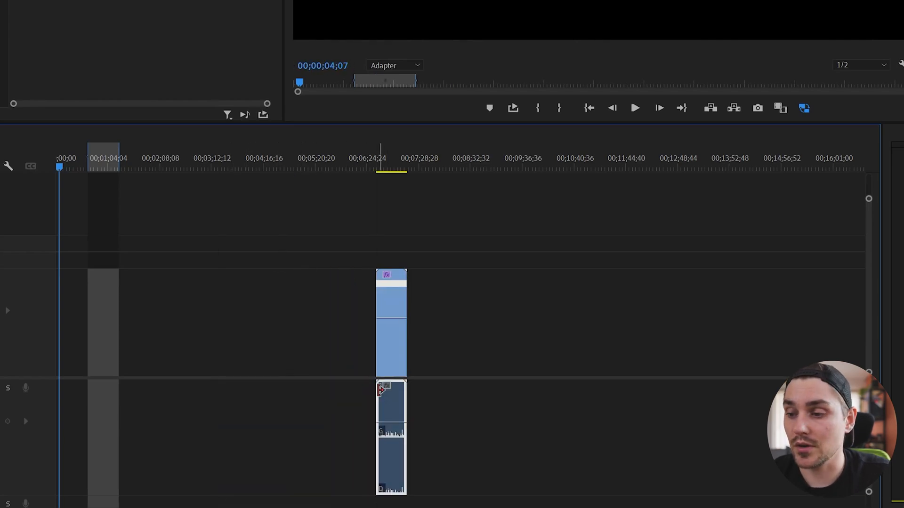
key(Delete)
click(383, 359)
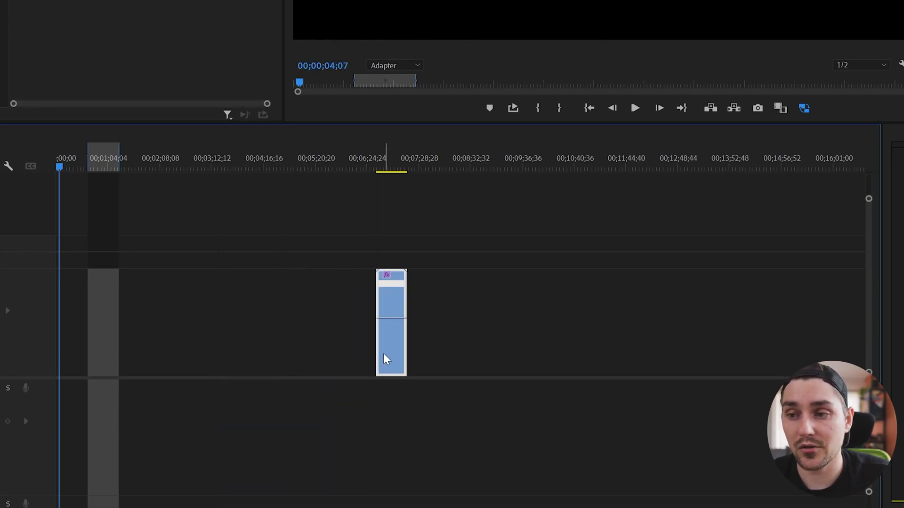
Step: Restore the audio and unlink it from the video with Rompre le lien
key(ctrl+z)
key(ctrl+z)
key(ctrl+z)
key(ctrl+shift+z)
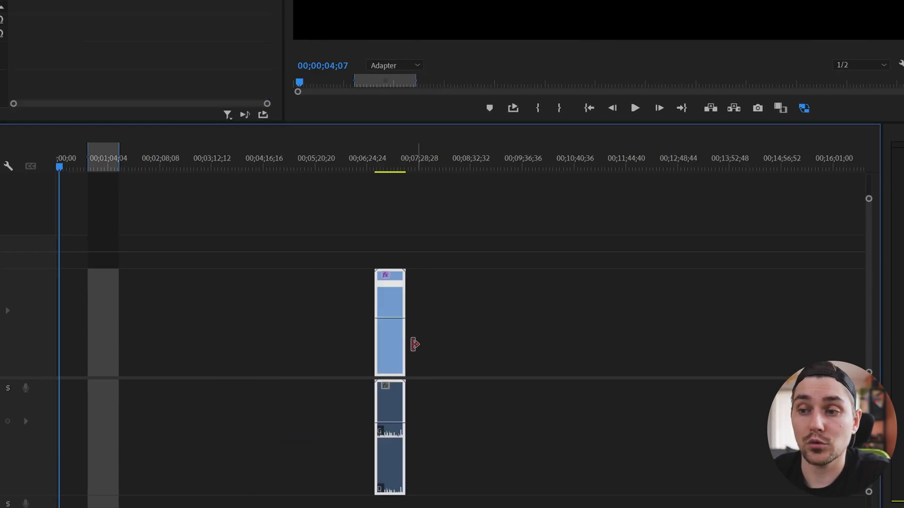
right_click(389, 354)
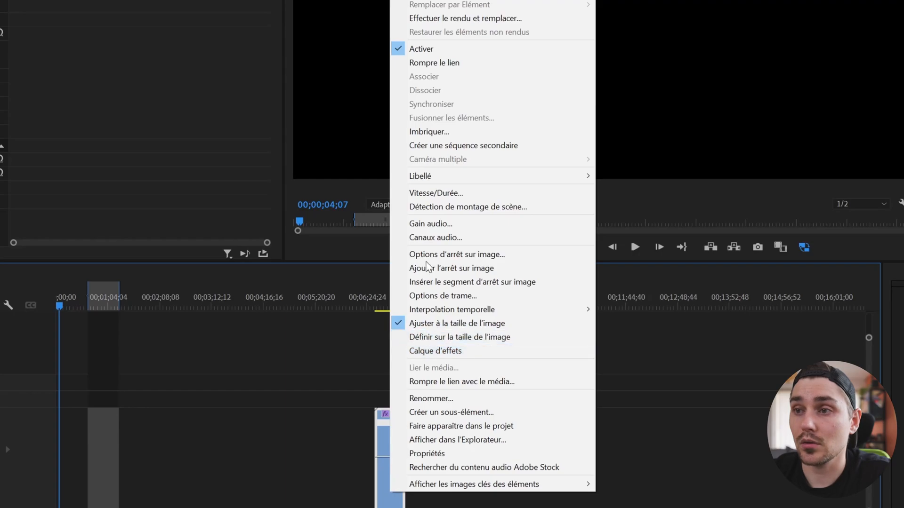
click(430, 64)
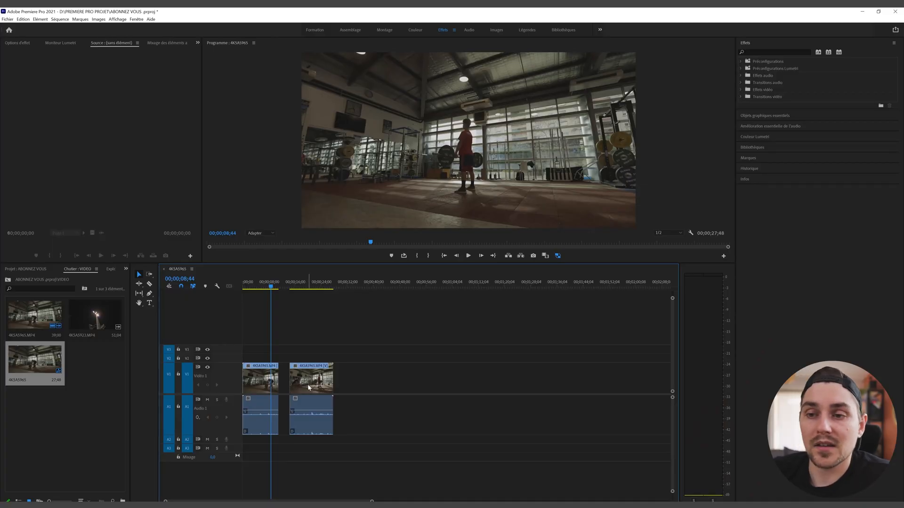
Step: Slide the second gym clip about five seconds left and return the playhead to 00;00;05;56
drag(307, 384, 268, 386)
drag(270, 287, 262, 288)
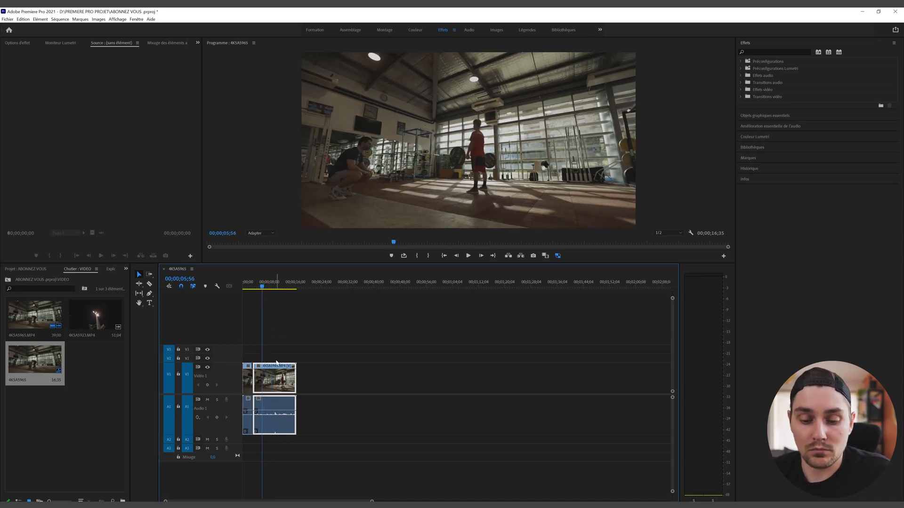
Step: Keep 4KSA5965 on V1 and stack the second clip on V2 with its audio on A2
mouse_move(277, 362)
mouse_down()
mouse_move(313, 362)
mouse_move(312, 353)
mouse_move(302, 365)
mouse_move(279, 357)
mouse_up()
drag(262, 286, 272, 288)
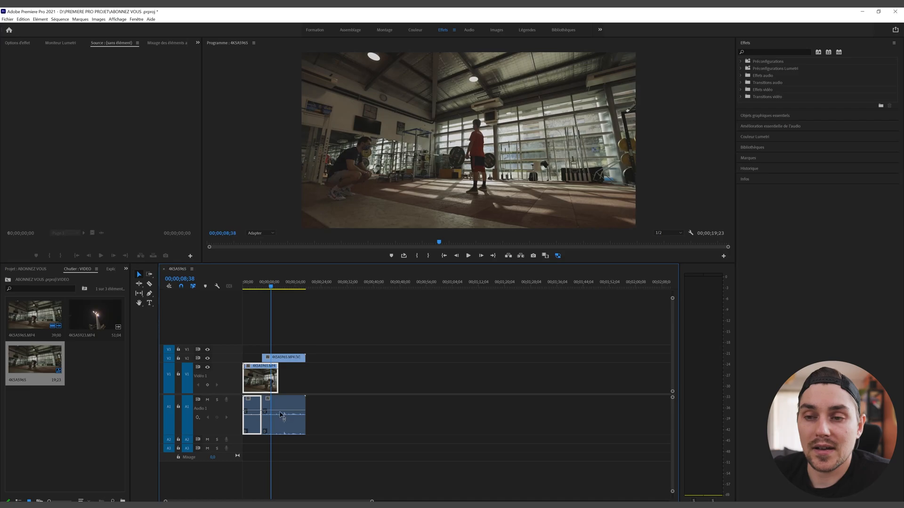
drag(295, 411, 307, 439)
drag(308, 370, 281, 361)
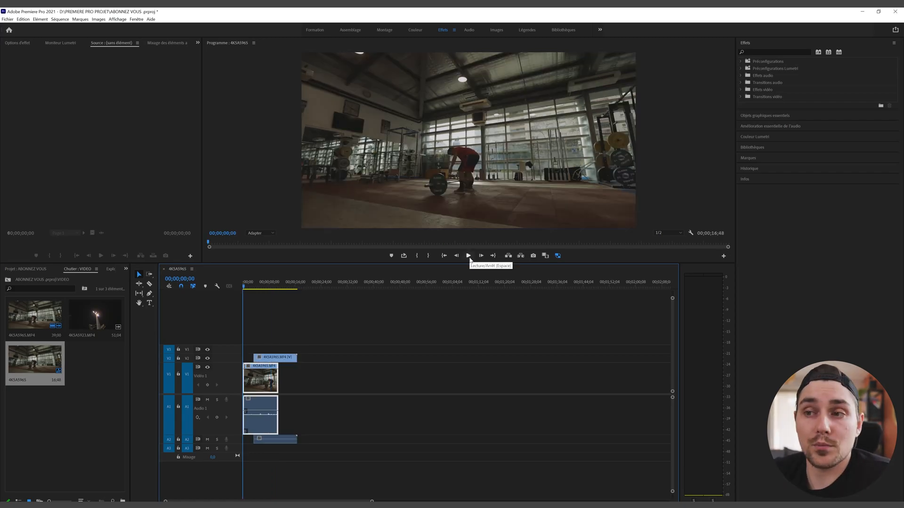
Step: Play back the edit and position the logo clip over the gym footage
click(468, 256)
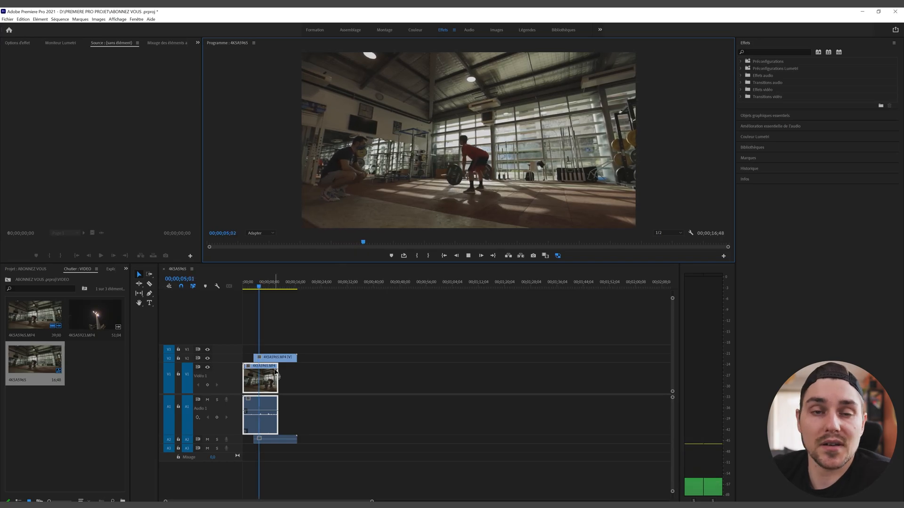
click(465, 258)
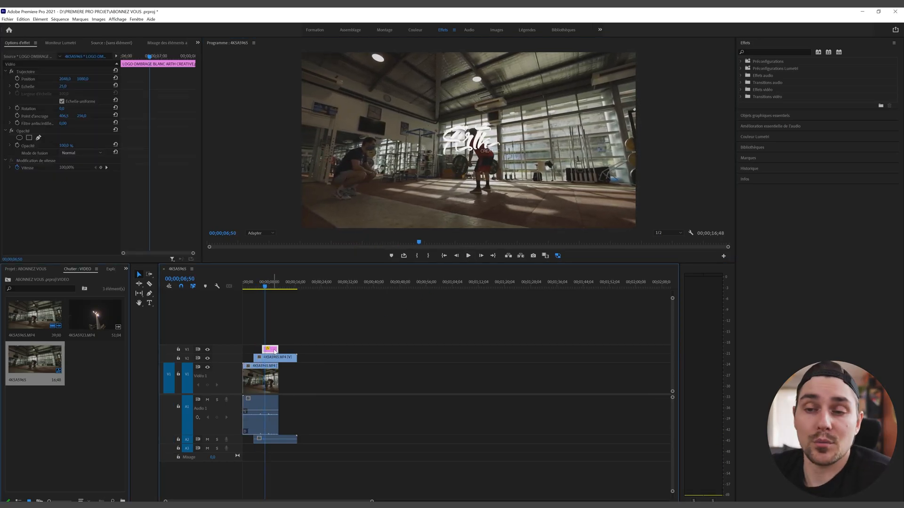
mouse_move(274, 349)
mouse_down()
mouse_move(330, 375)
mouse_move(319, 382)
mouse_move(292, 353)
mouse_move(269, 350)
mouse_up()
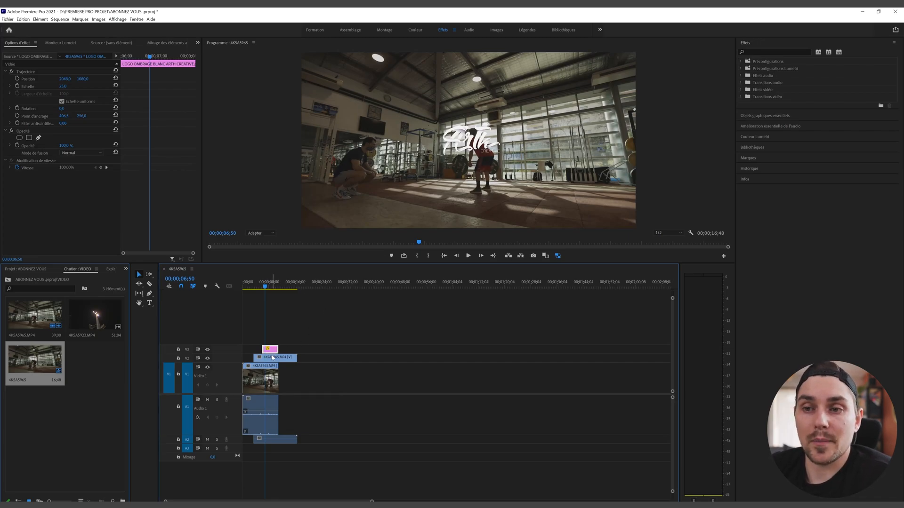
Step: Move the logo clip from V3 to follow the gym clips on V1, playhead at 00;00;14;14
drag(273, 349, 292, 377)
click(289, 286)
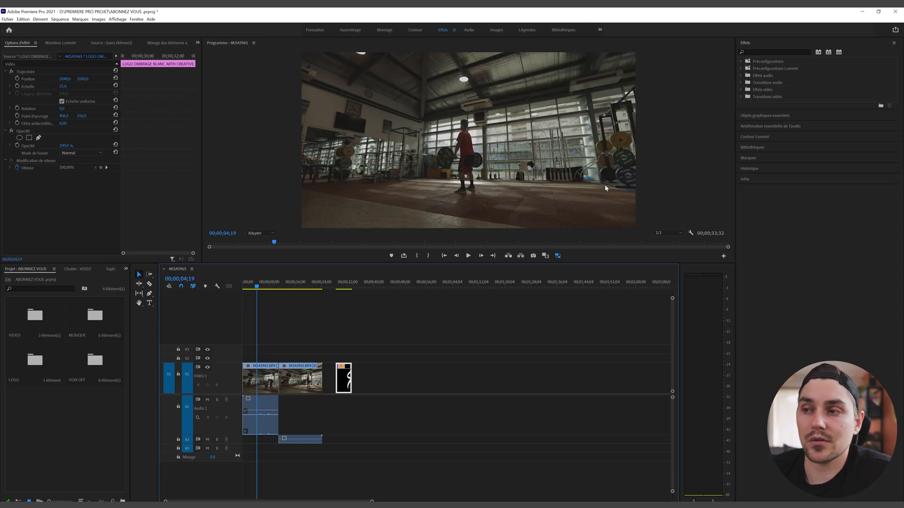
Step: Set the Program monitor playback resolution to 1/16 and run a quick playback test
click(661, 232)
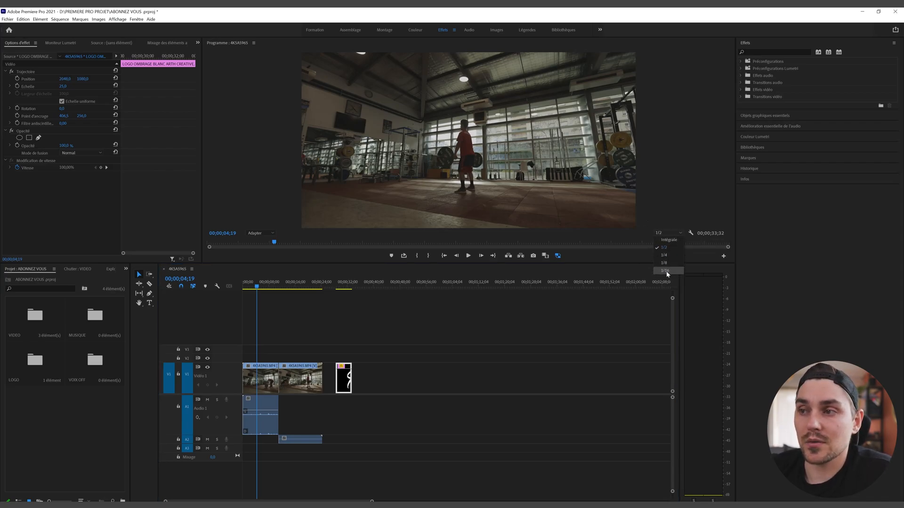
click(669, 240)
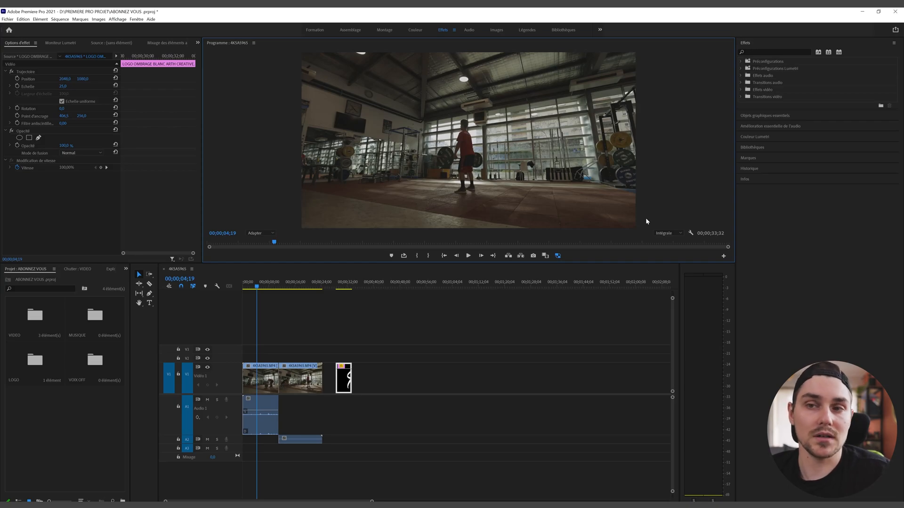
click(665, 234)
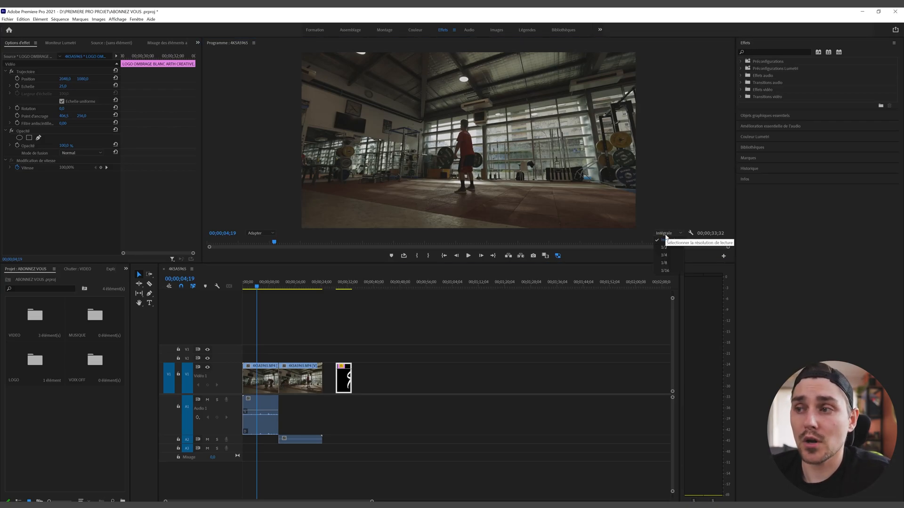
click(665, 271)
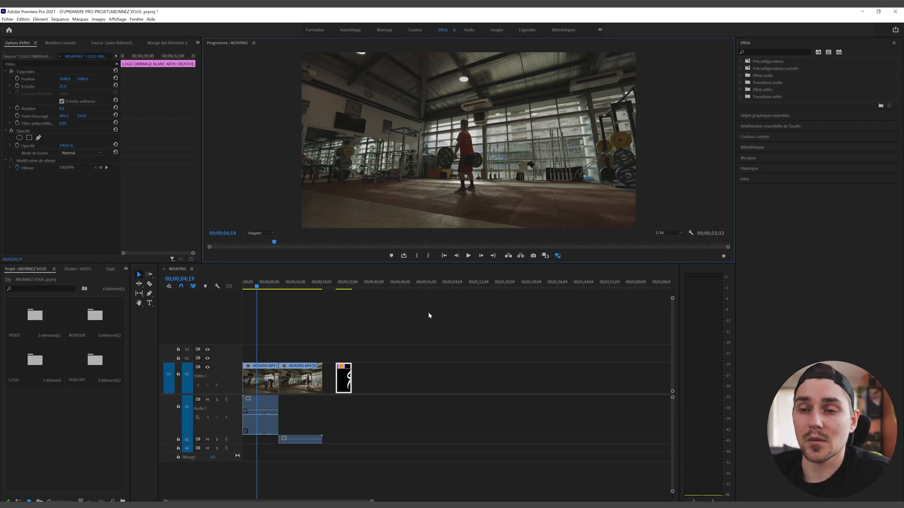
click(469, 256)
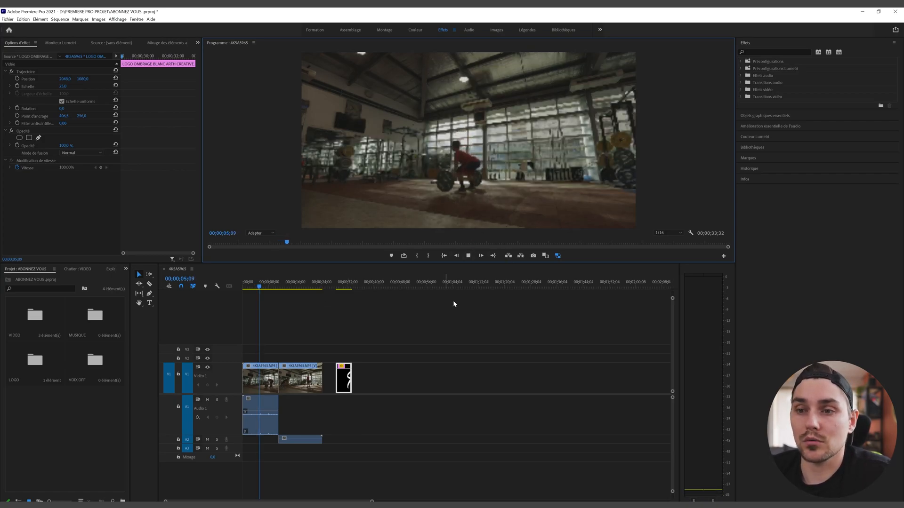
click(467, 256)
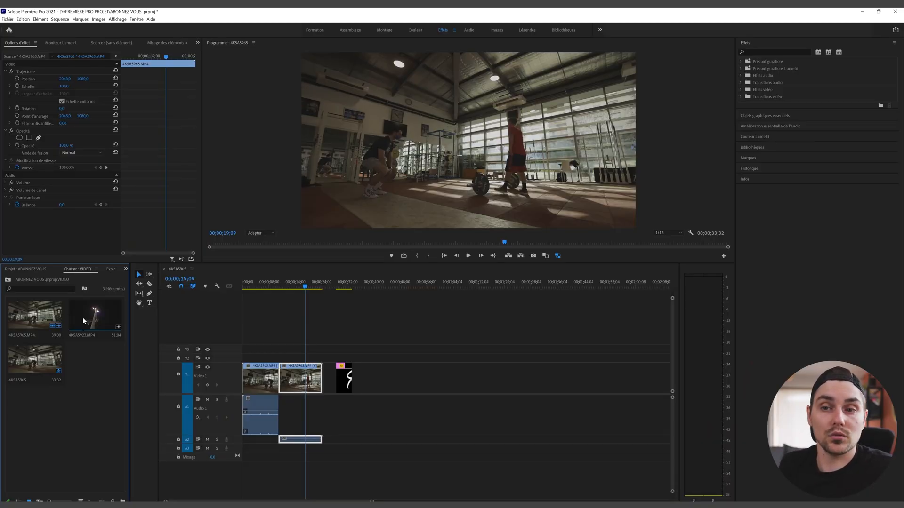
Step: Select the three gym video clips and create H.264 Low Resolution Proxy copies in Media Encoder
click(83, 317)
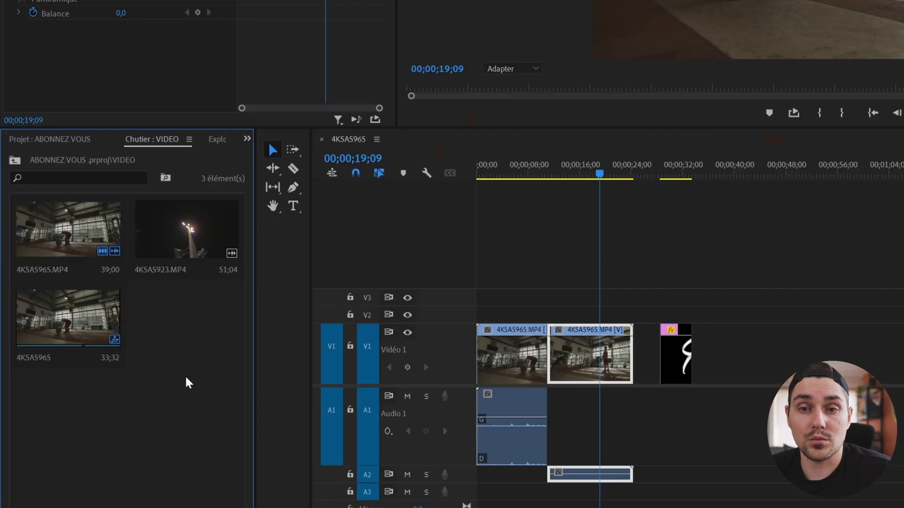
drag(93, 394, 34, 314)
right_click(86, 314)
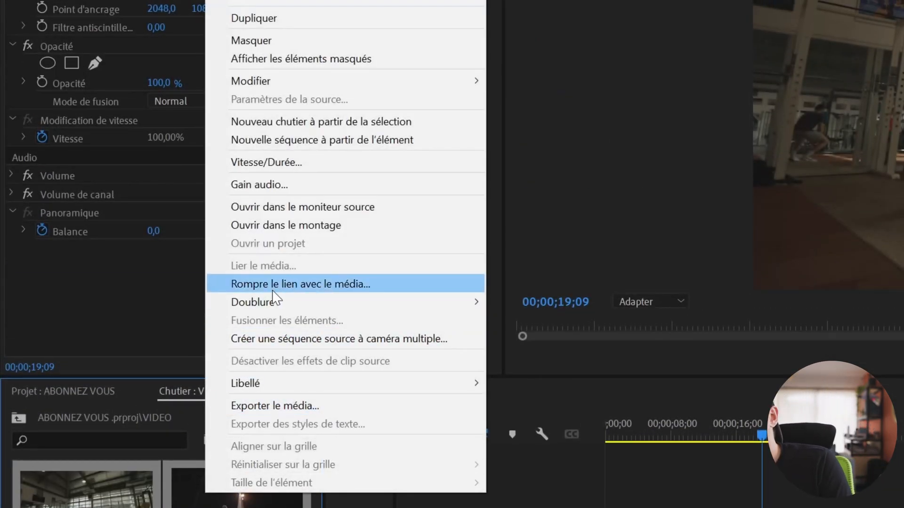
mouse_move(452, 297)
click(584, 301)
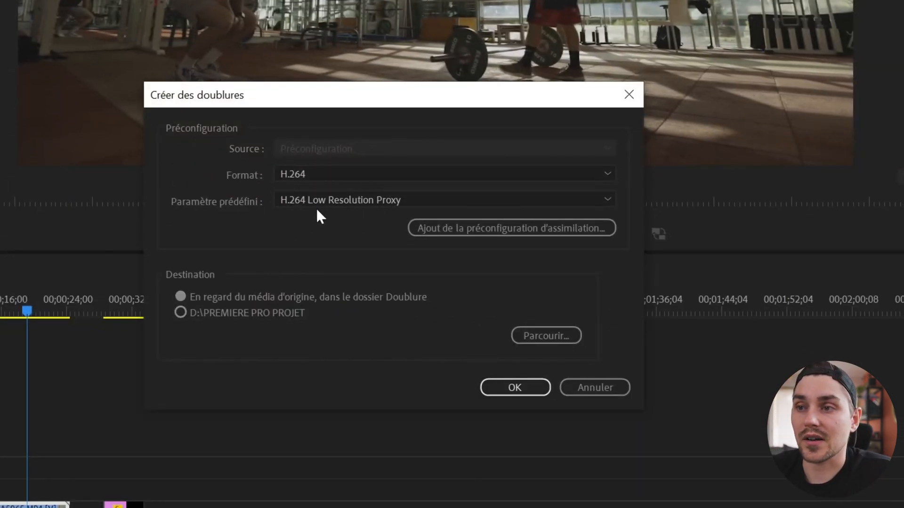
click(329, 201)
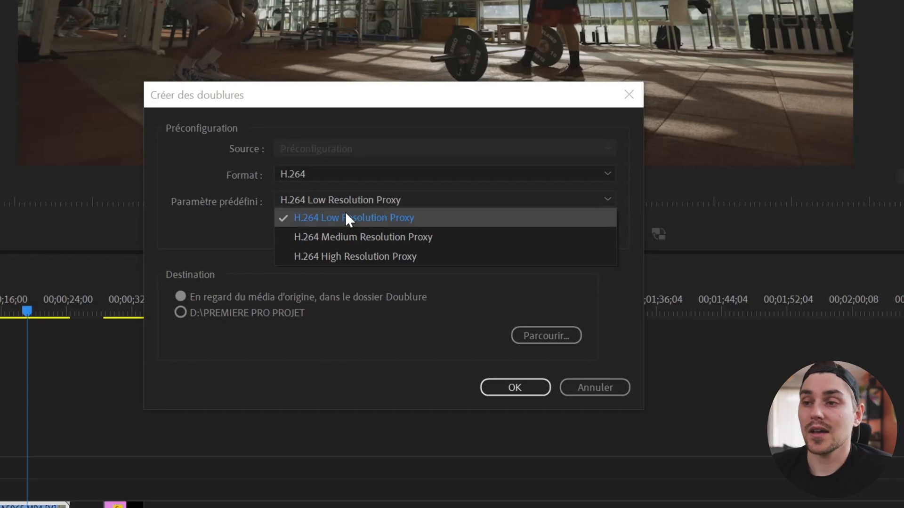
click(514, 387)
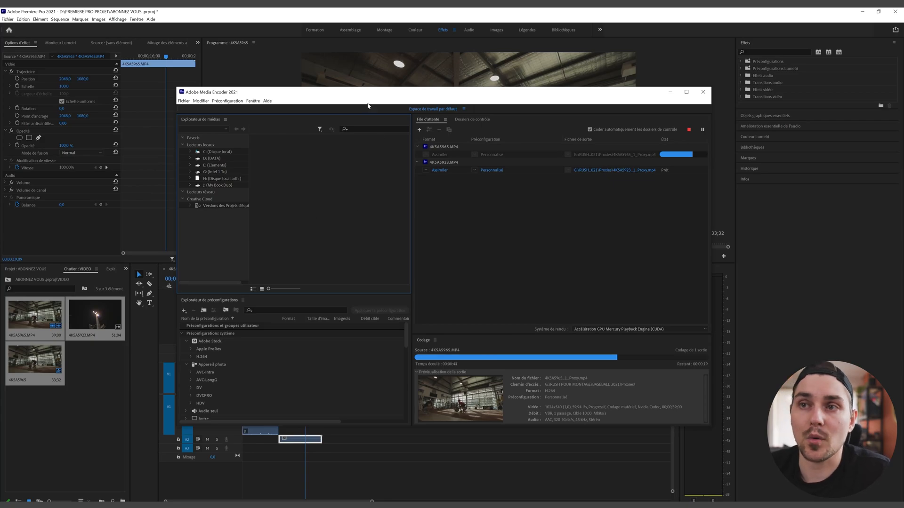
drag(355, 95, 347, 98)
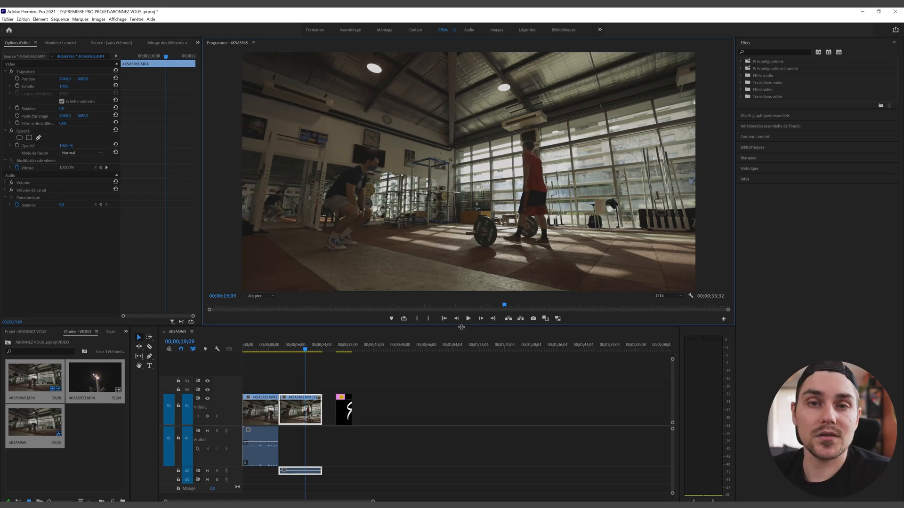
Step: Enlarge the program monitor and add the Toggle Proxies button to its control bar
drag(461, 325, 461, 351)
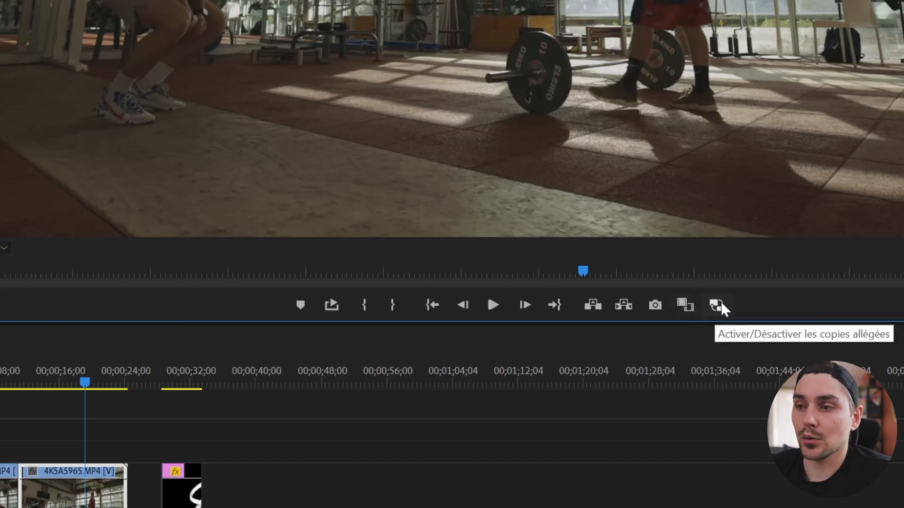
click(902, 305)
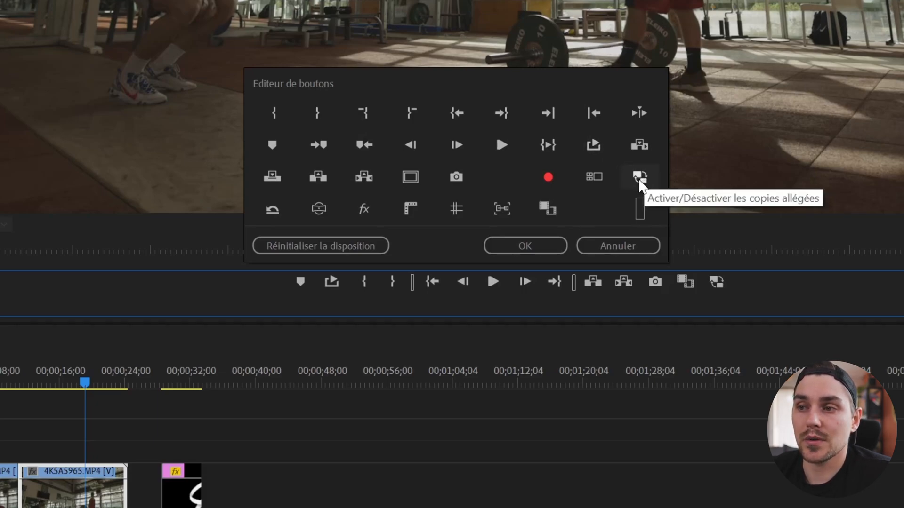
drag(640, 184, 741, 285)
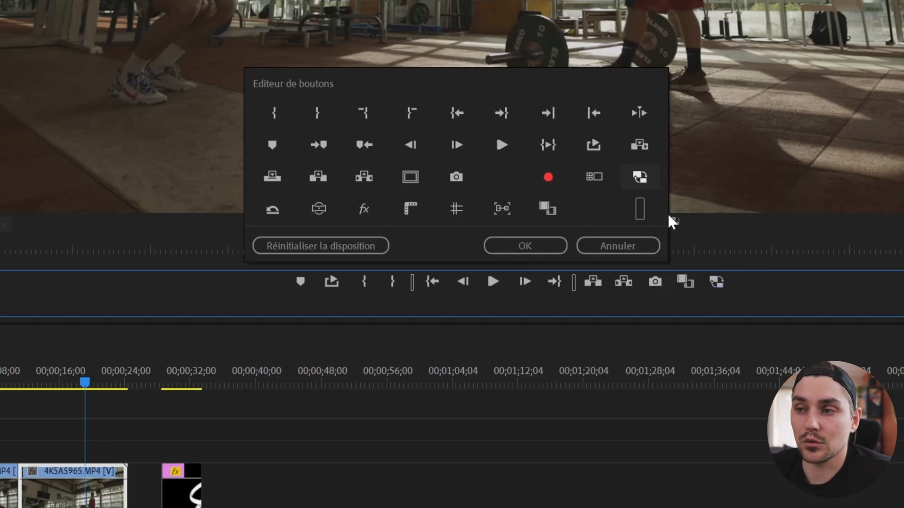
click(616, 247)
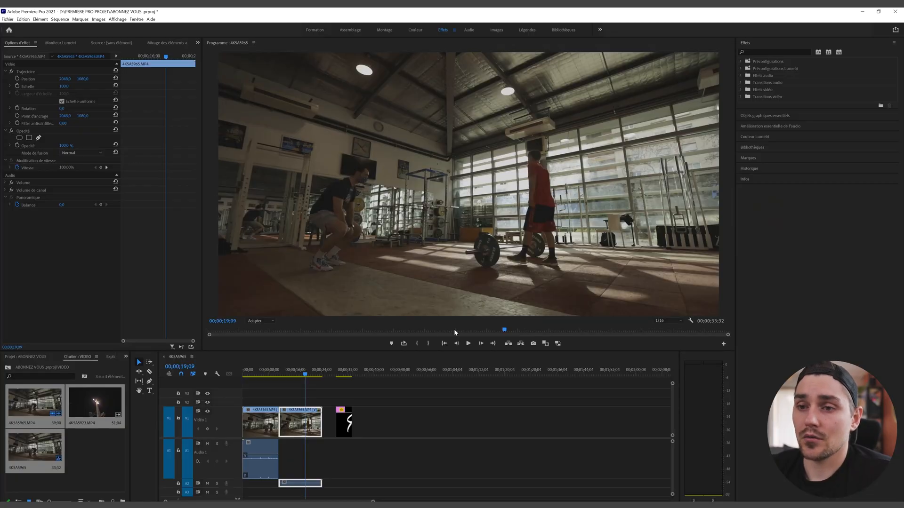
click(261, 321)
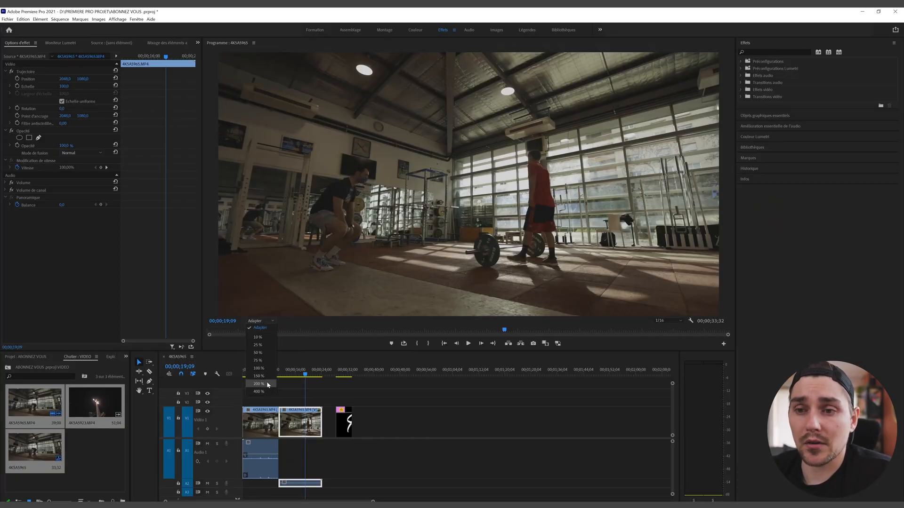
Step: Zoom the preview to 200 %, compare proxy against full-resolution footage, and leave proxies on
click(266, 384)
click(557, 344)
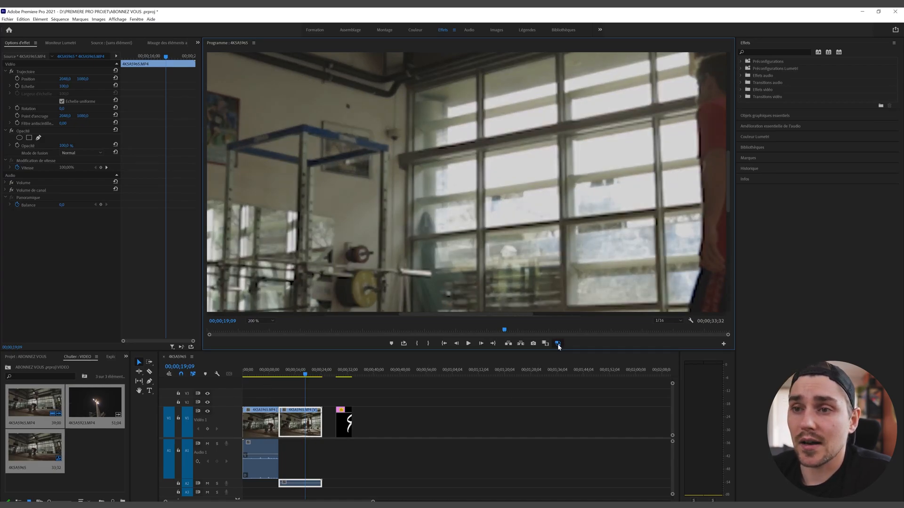
click(558, 344)
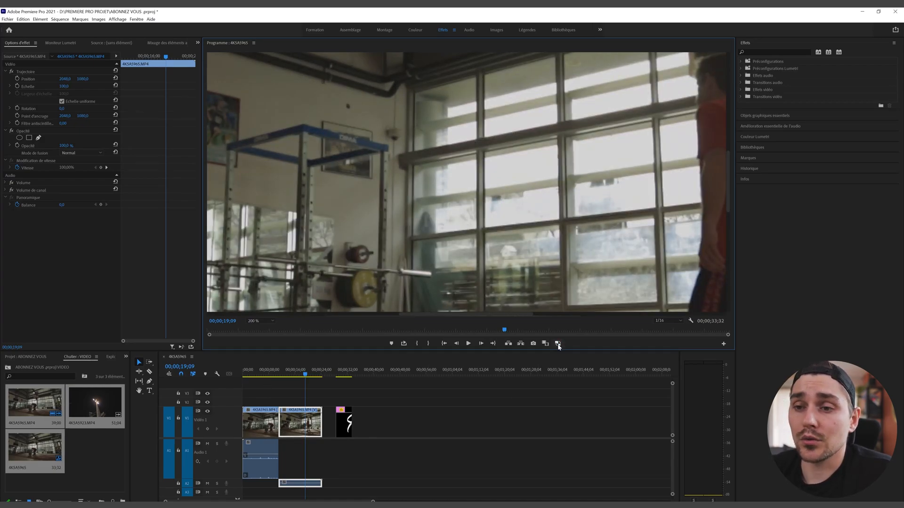
click(558, 344)
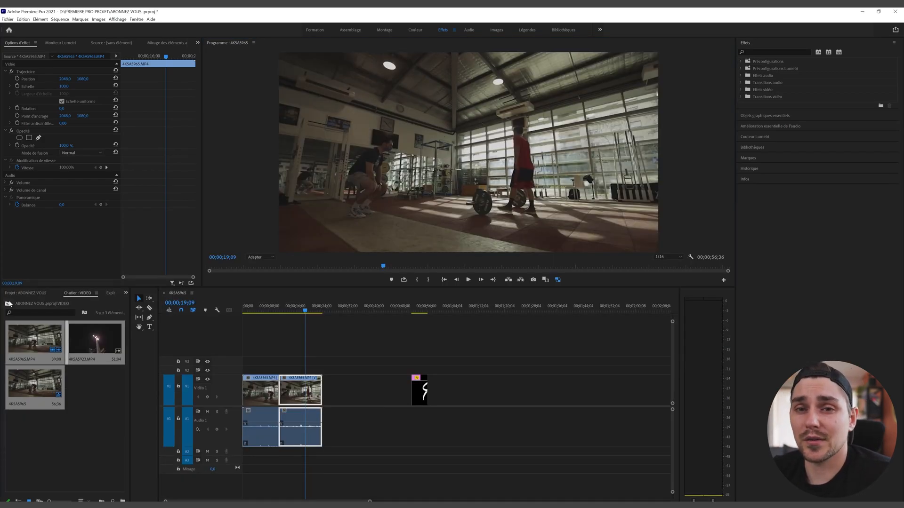
Step: Import dream-love.mp3 from Explorer into the MUSIQUE bin
click(9, 304)
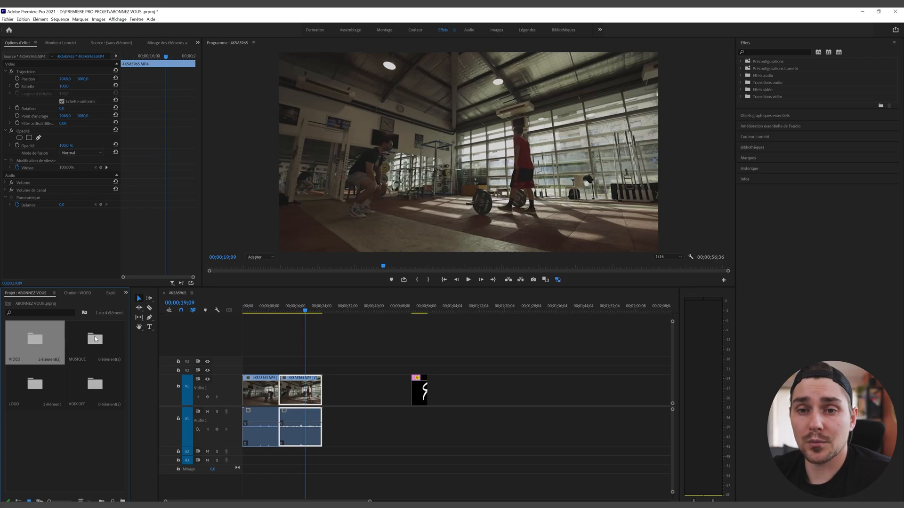
double_click(95, 339)
drag(0, 353, 76, 363)
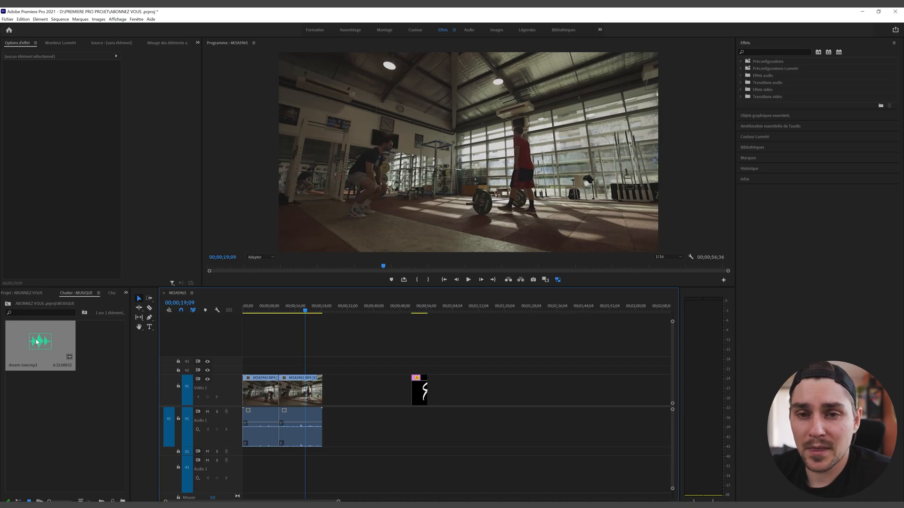
Step: Lay dream-love.mp3 on Audio 2 and resize the Audio 3 and Audio 1 track heights
click(36, 341)
drag(140, 409, 256, 358)
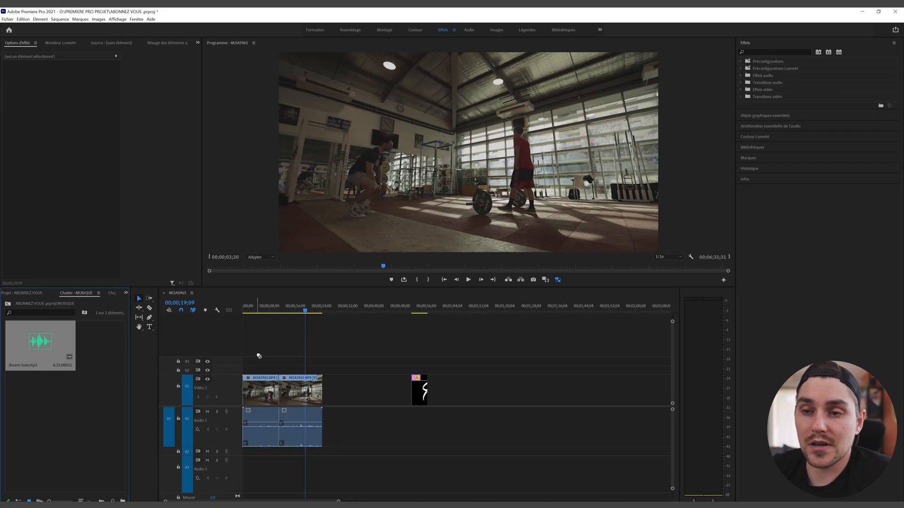
drag(259, 395, 238, 453)
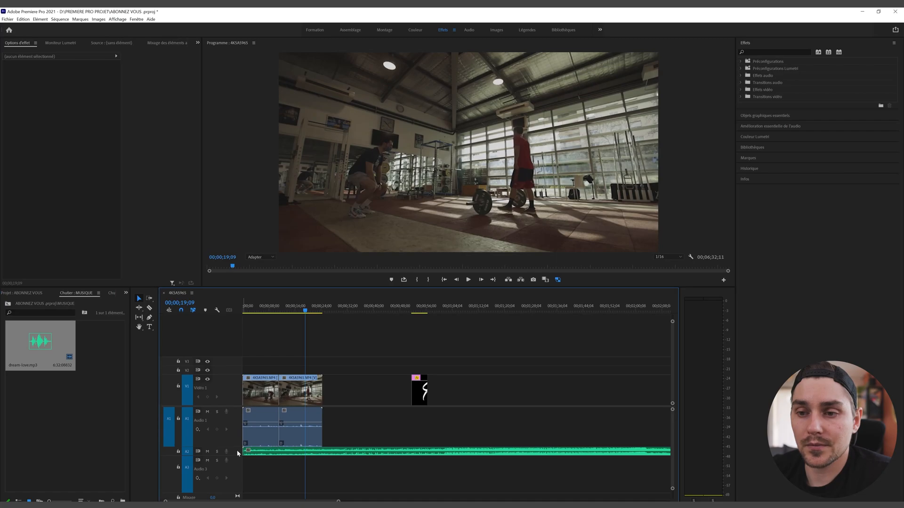
mouse_move(235, 493)
mouse_down()
mouse_move(234, 455)
mouse_move(237, 492)
mouse_up()
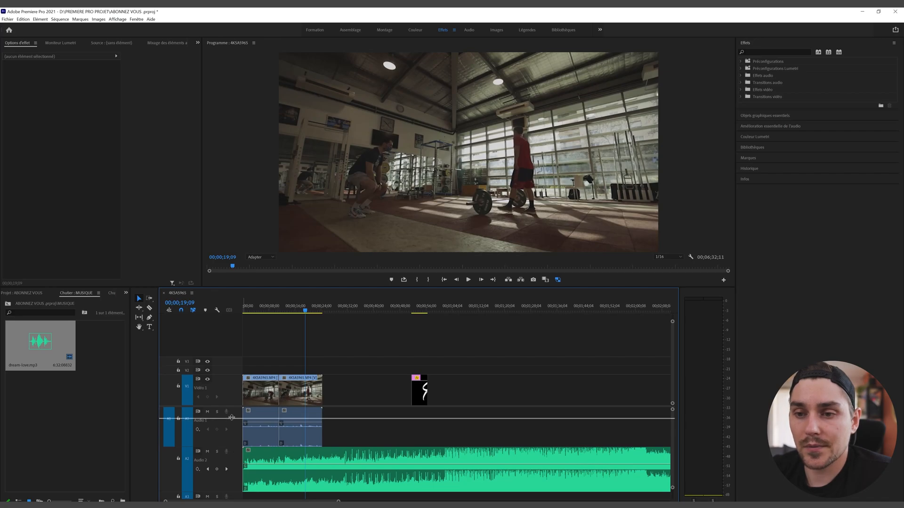
drag(234, 446, 267, 414)
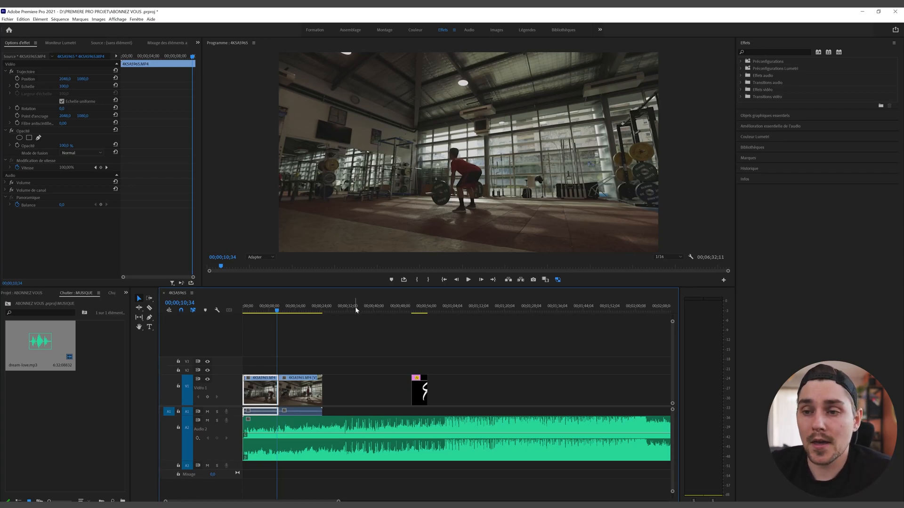
click(341, 309)
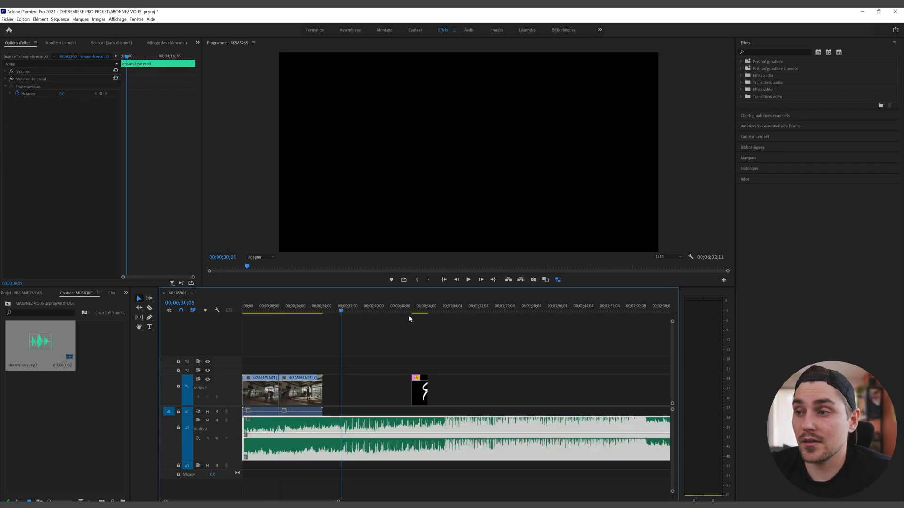
click(468, 280)
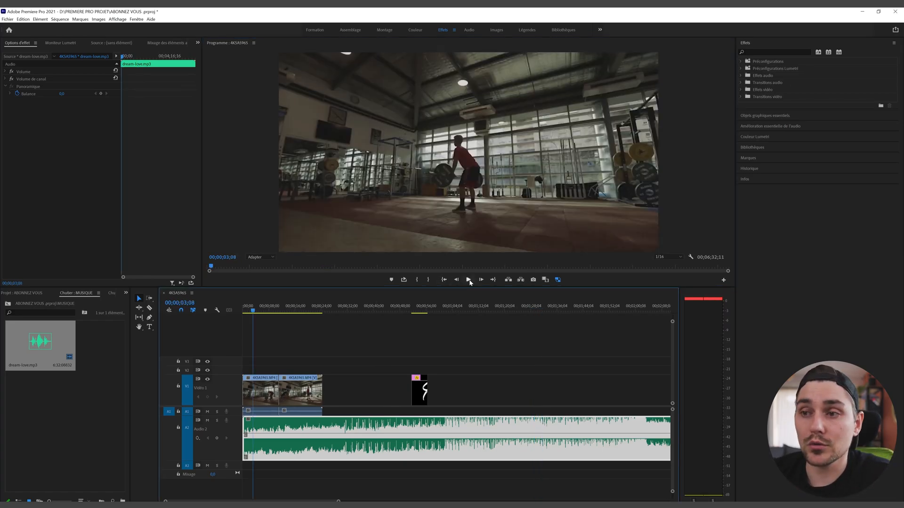
Step: Play the edit with music from about 37 seconds, stop at 01;04;49, and resize track A2
click(468, 280)
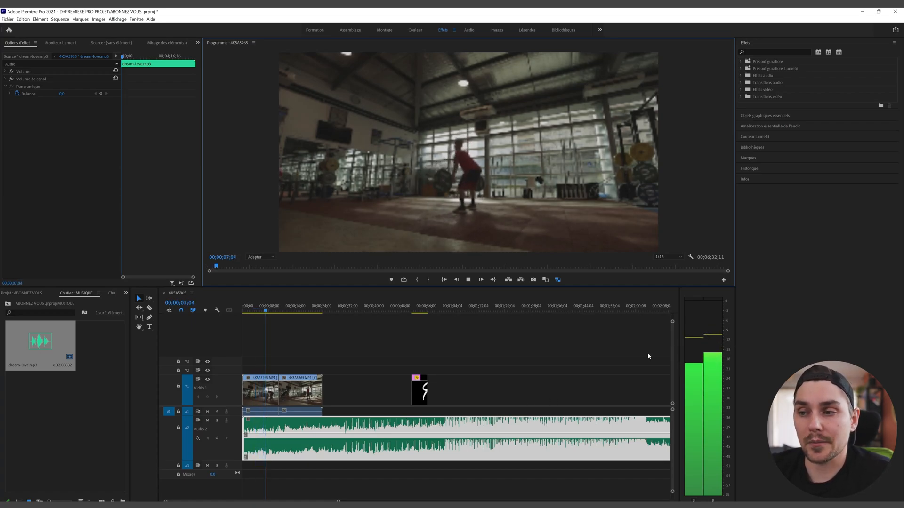
drag(270, 310, 444, 315)
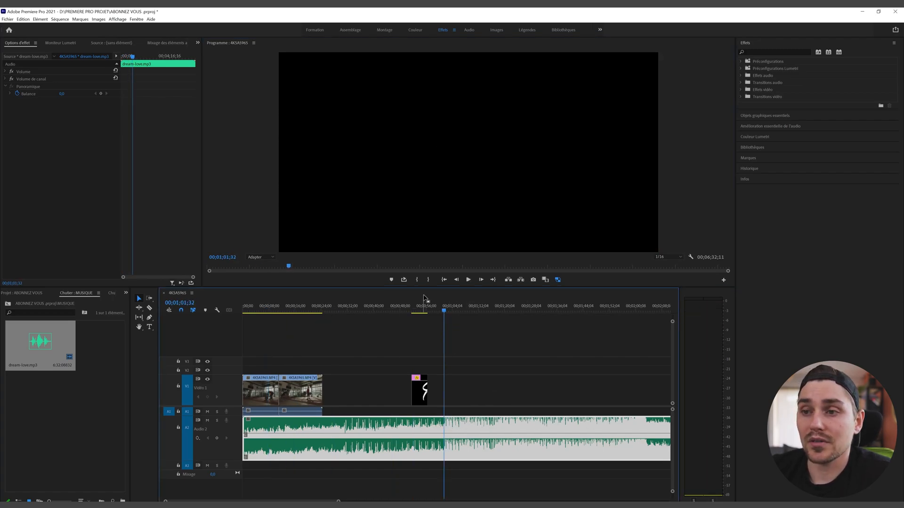
click(468, 280)
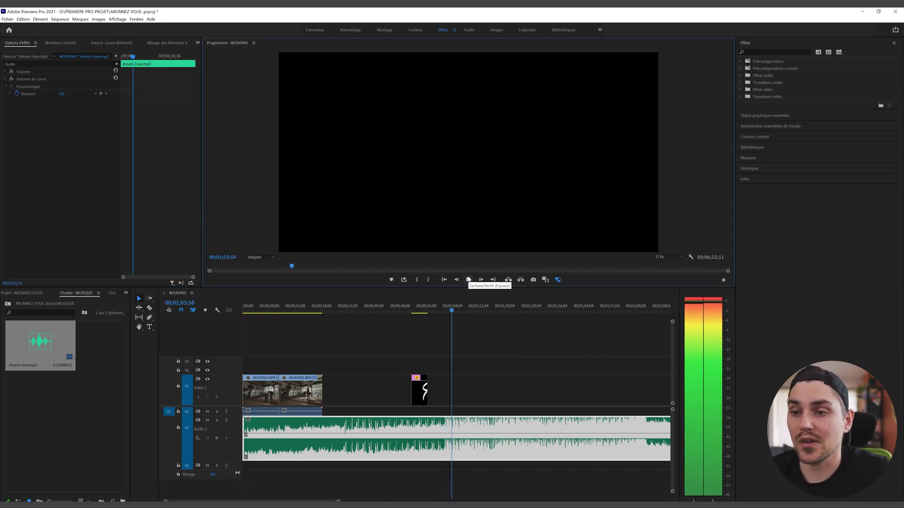
click(468, 280)
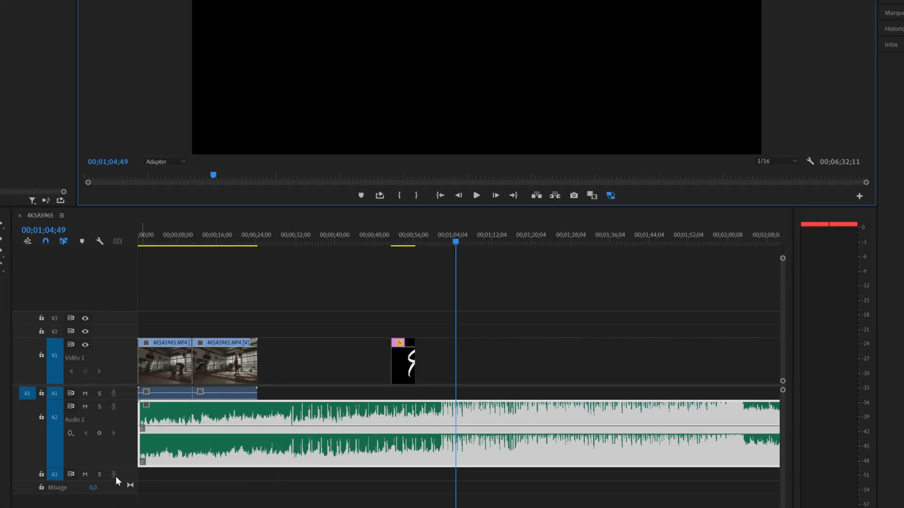
mouse_move(123, 465)
mouse_down()
mouse_move(122, 415)
mouse_move(130, 475)
mouse_up()
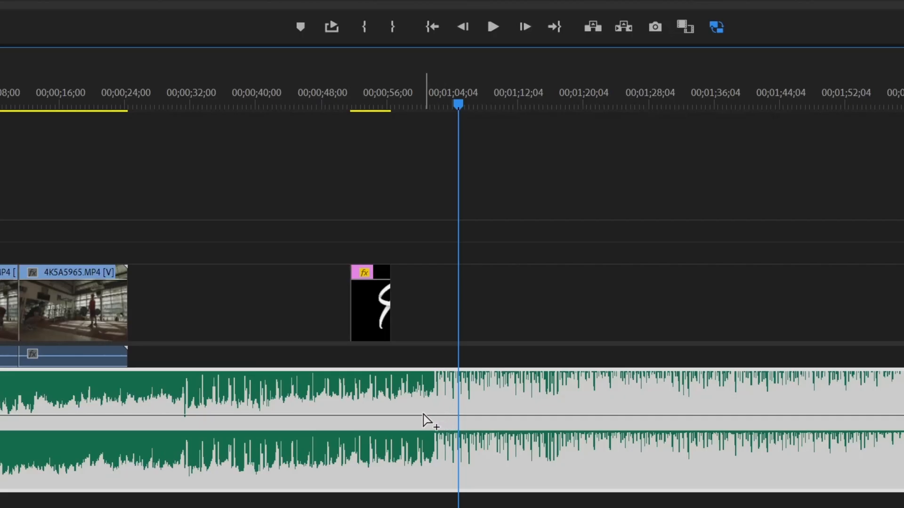
Step: Add two volume keyframes on the dream-love.mp3 music and drag the second one down
ctrl+click(427, 415)
ctrl+click(486, 416)
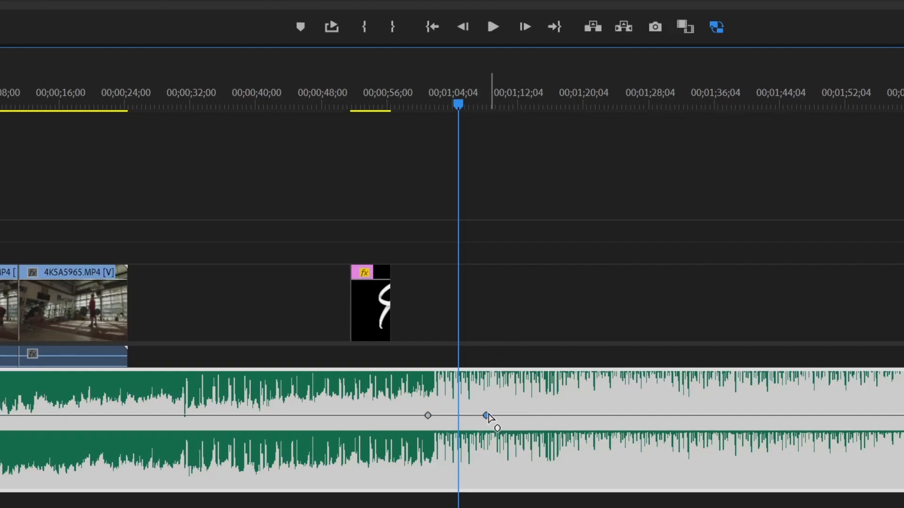
mouse_move(487, 417)
drag(487, 417, 446, 456)
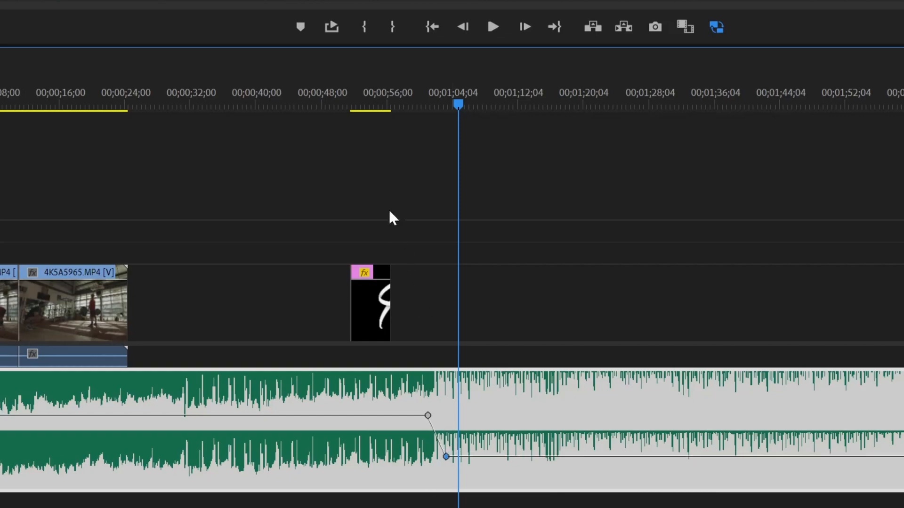
Step: Play back around the one-minute mark to hear the dip and fine-tune the lowered level
click(418, 104)
key(space)
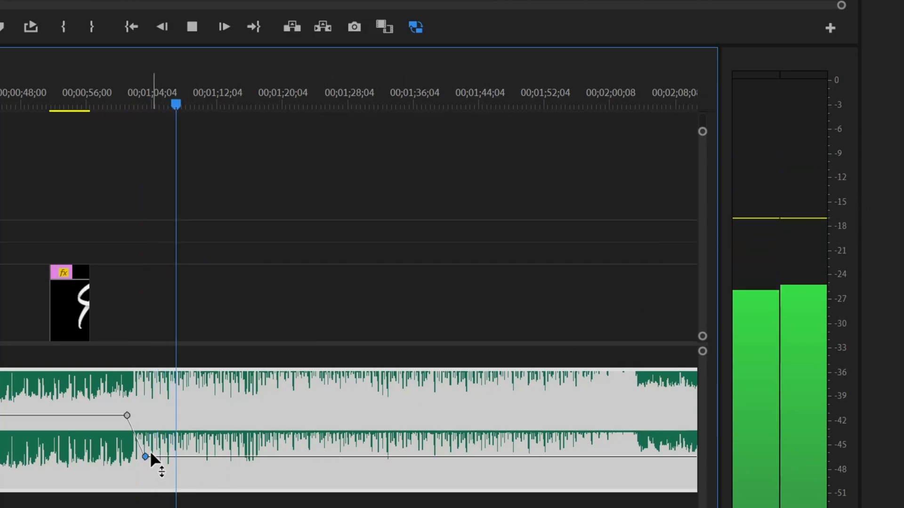
key(space)
drag(146, 456, 146, 451)
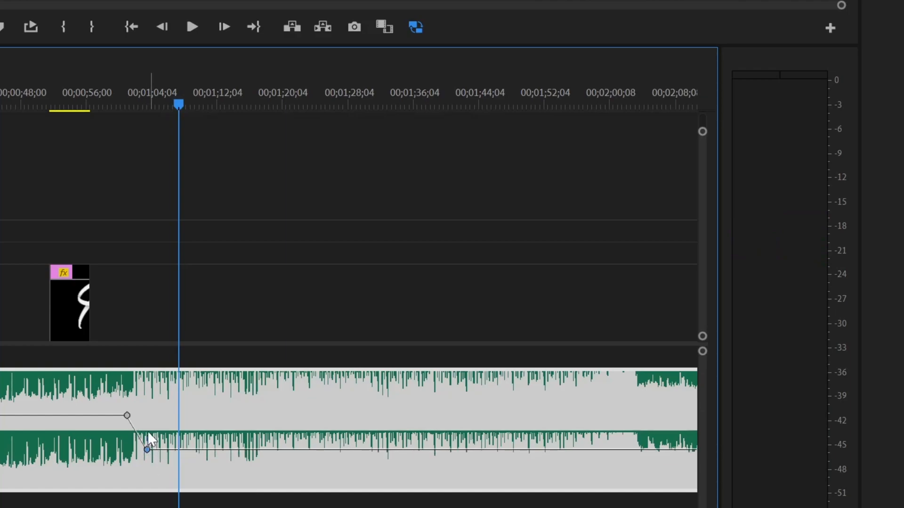
click(129, 102)
key(space)
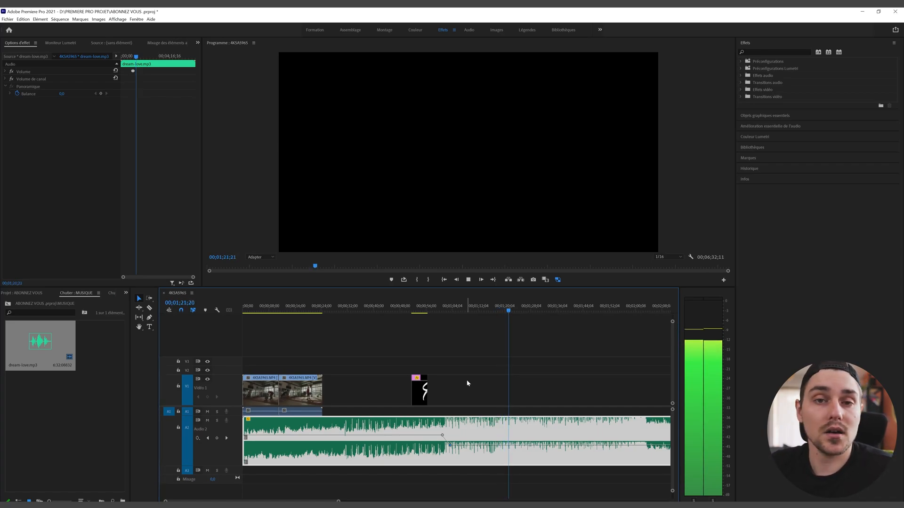
Step: Play the sequence through to about 1:32, then enlarge the Audio 1 track height
click(468, 281)
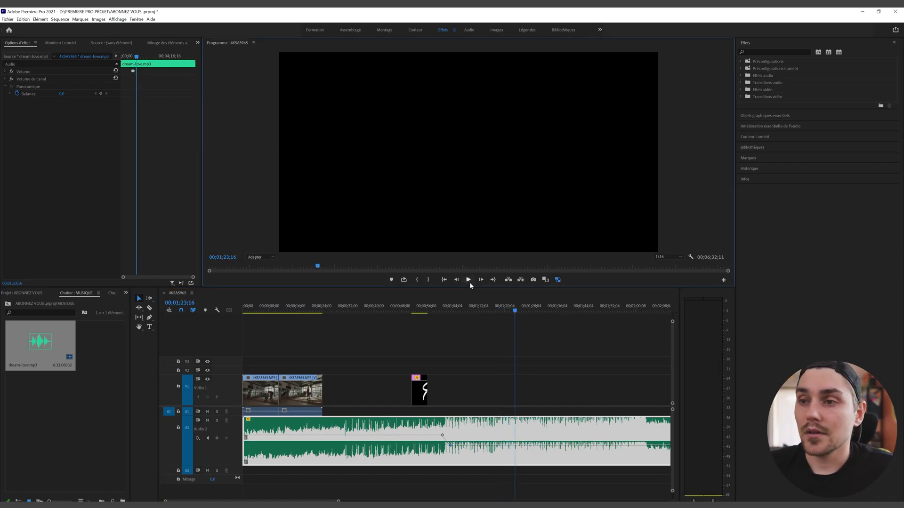
click(468, 281)
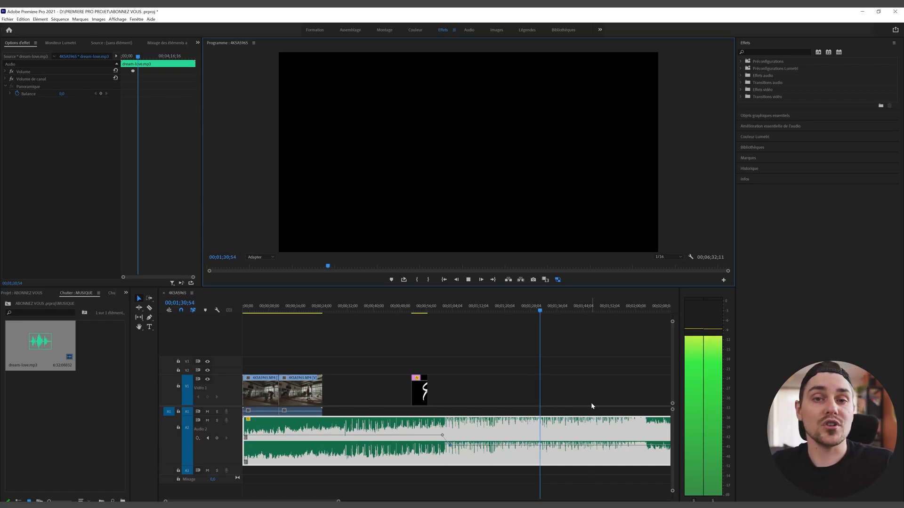
click(468, 279)
drag(237, 416, 237, 447)
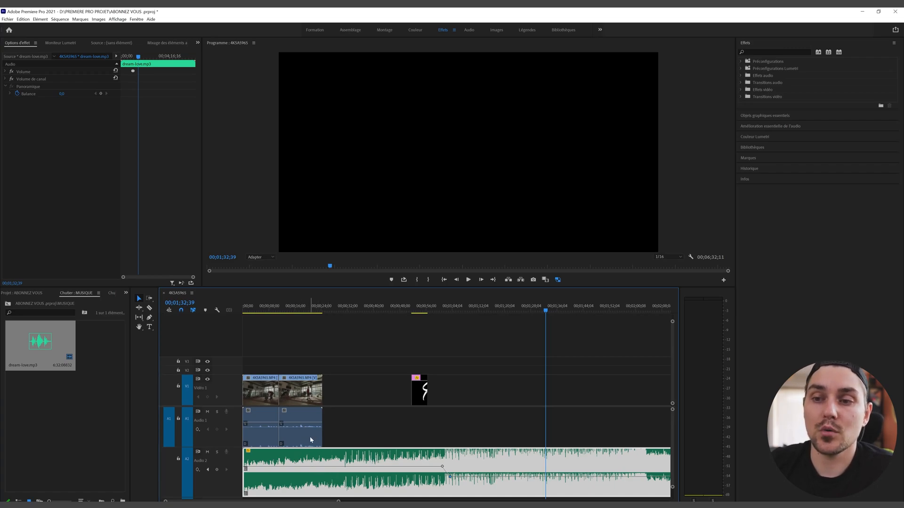
Step: Mute the A2 music track and play back from about 13 seconds to listen
click(207, 452)
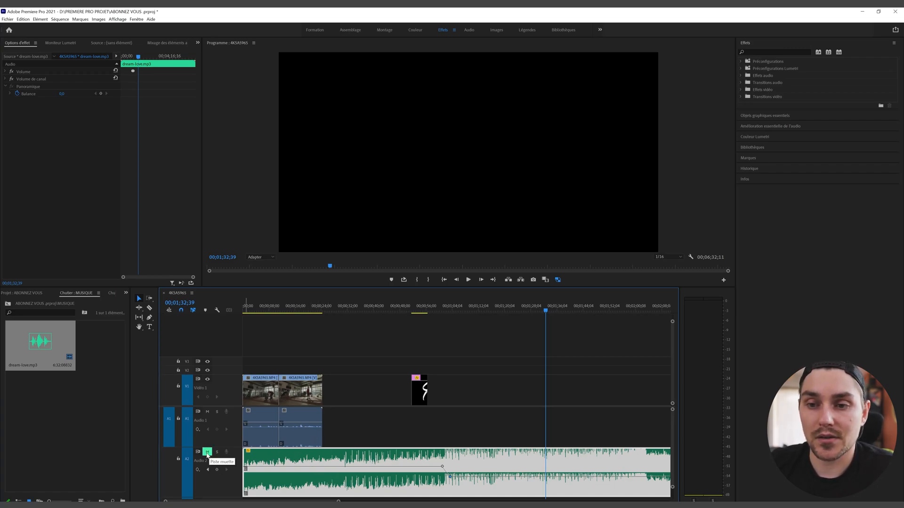
click(286, 307)
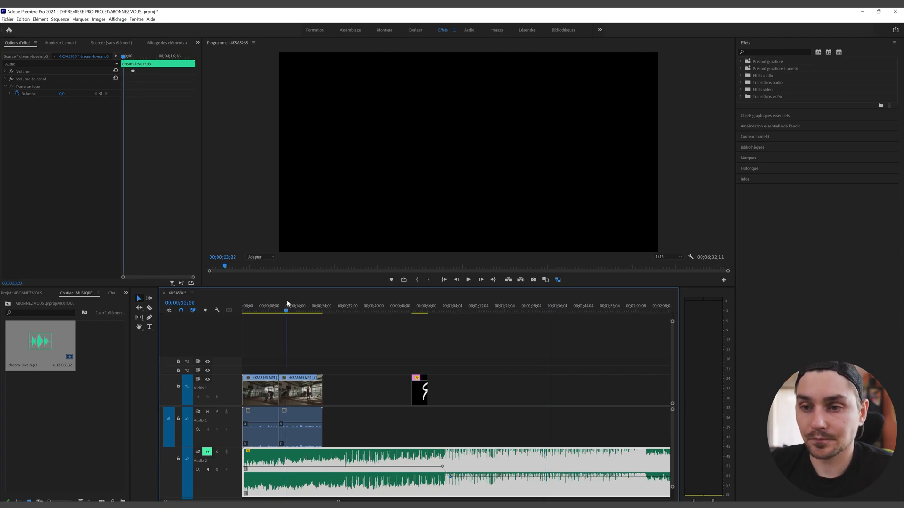
key(space)
click(414, 249)
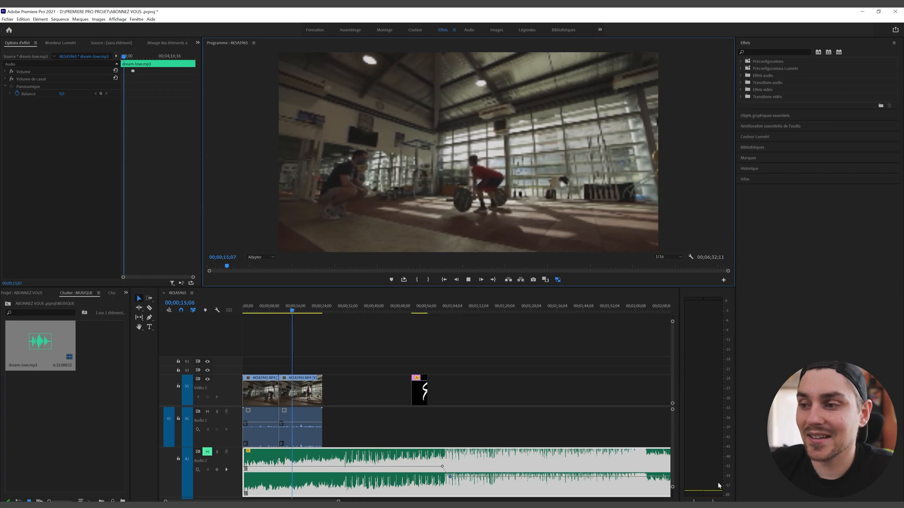
click(468, 280)
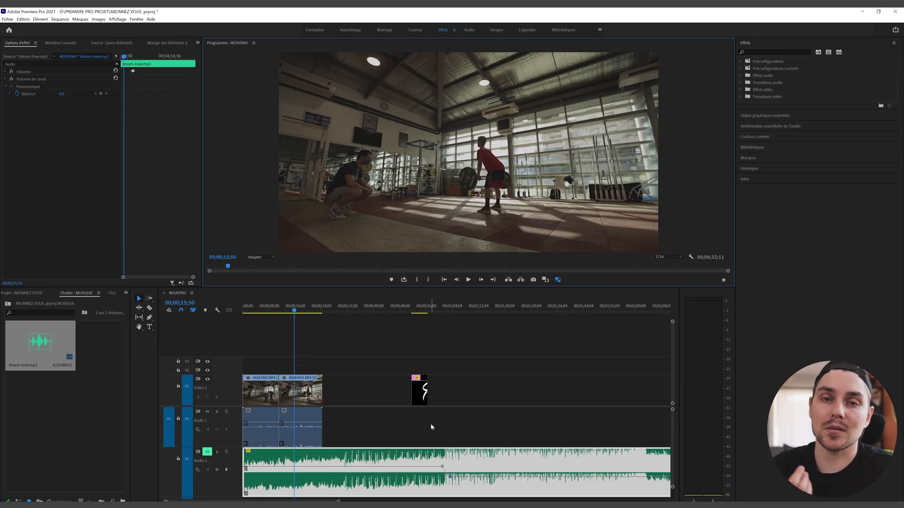
Step: Apply a +15 dB audio gain to the second gym clip and play it back
right_click(315, 438)
click(307, 441)
right_click(304, 442)
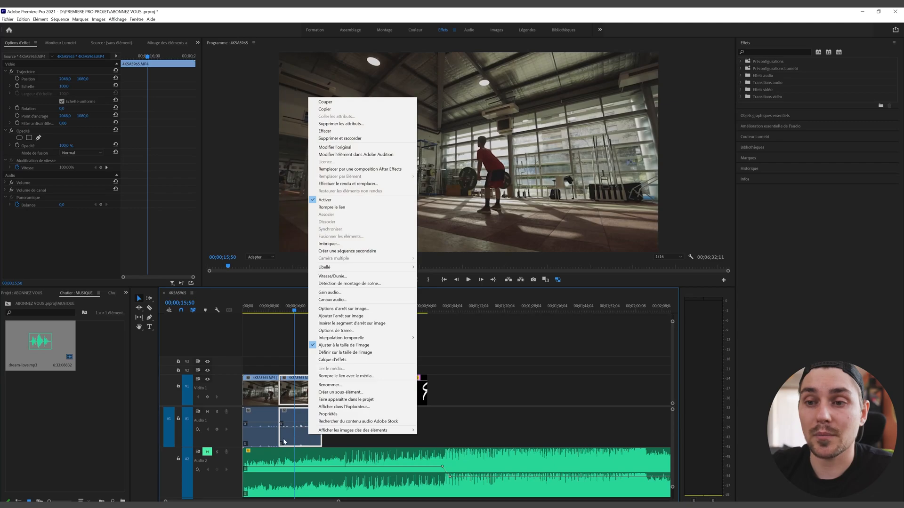
click(329, 293)
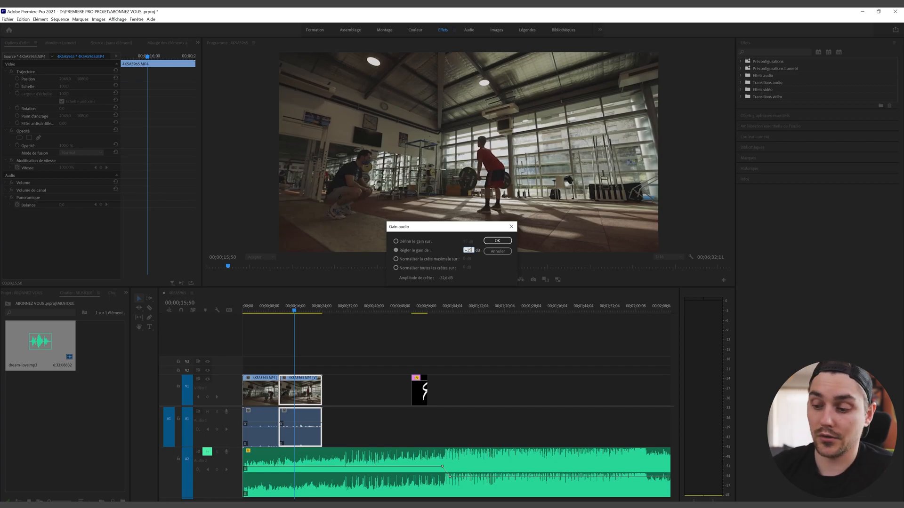
key(Return)
click(469, 279)
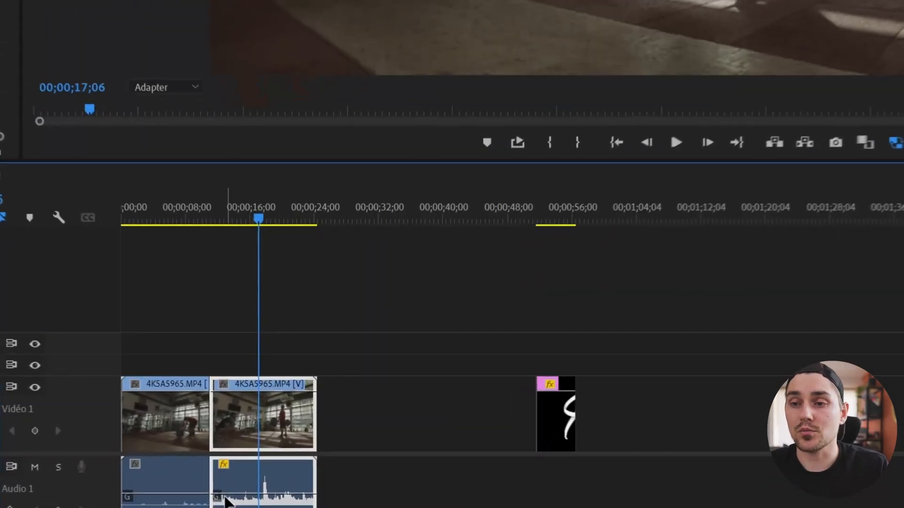
Step: Add another +10 dB of audio gain to the second gym clip
right_click(285, 424)
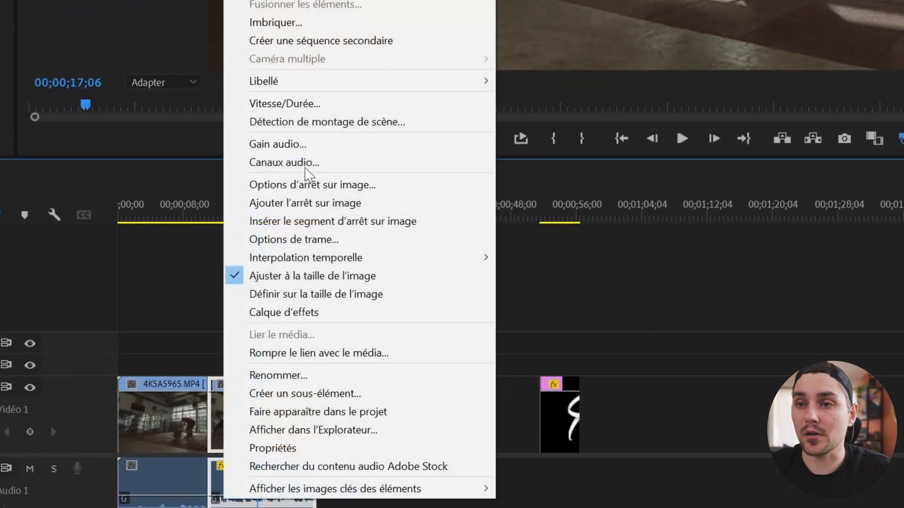
click(280, 144)
text(+10)
key(Return)
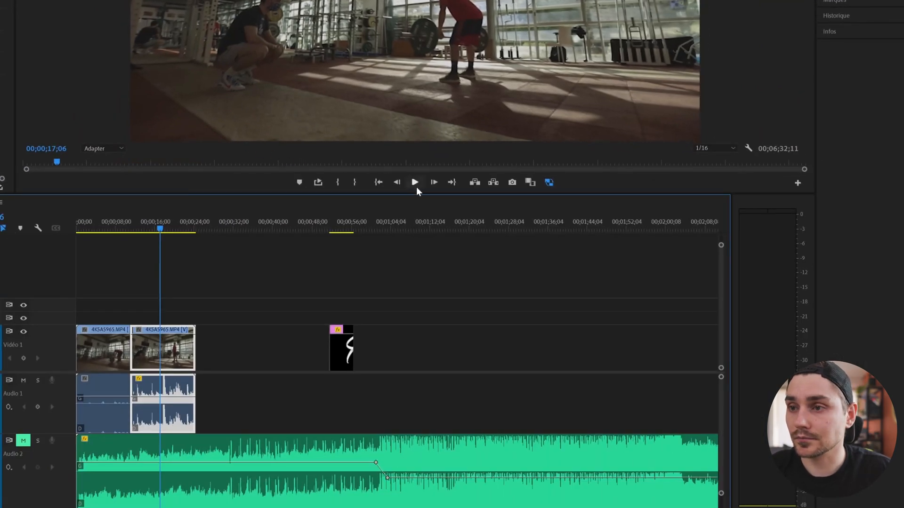
Step: Play back the audio, then zoom the timeline in on the loud moment near 17 seconds
click(415, 187)
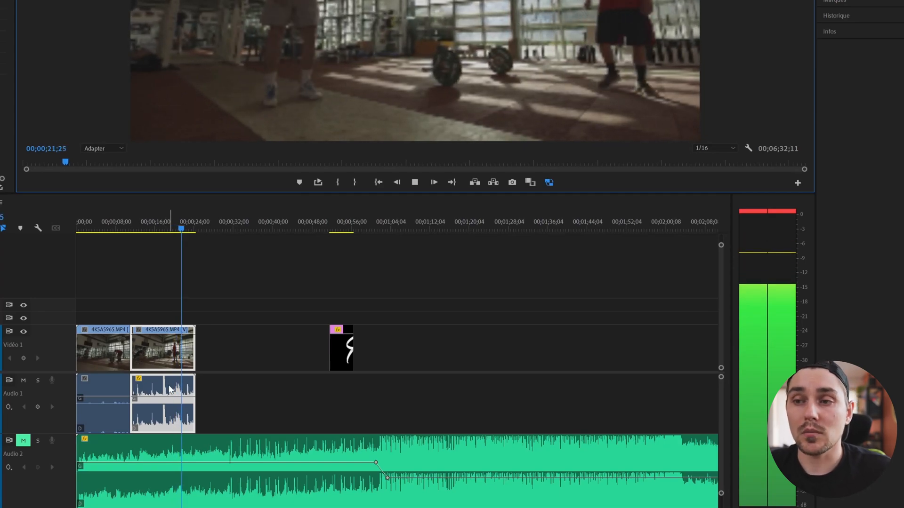
key(space)
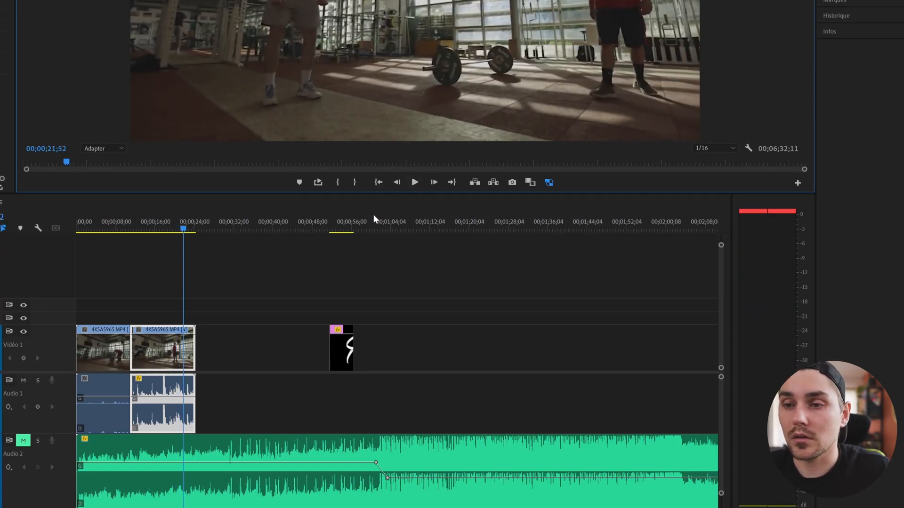
click(220, 507)
key(equal)
key(equal)
key(equal)
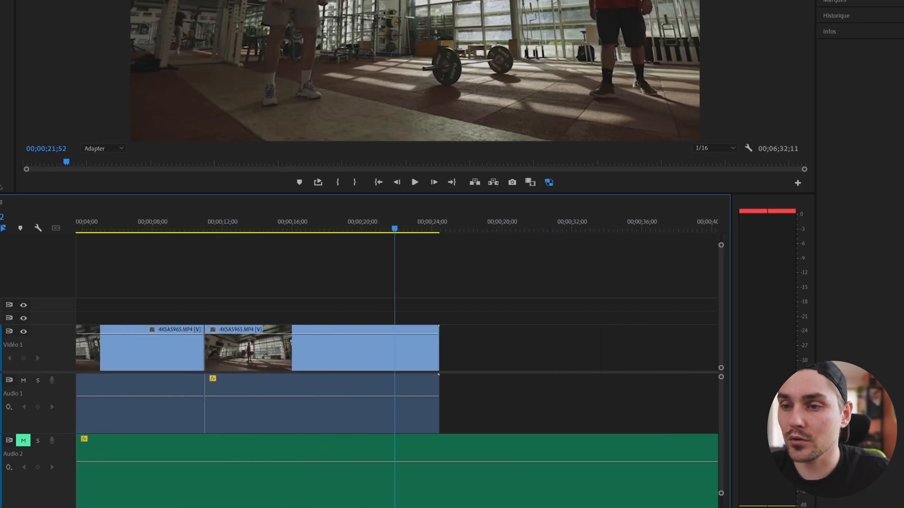
key(equal)
click(297, 228)
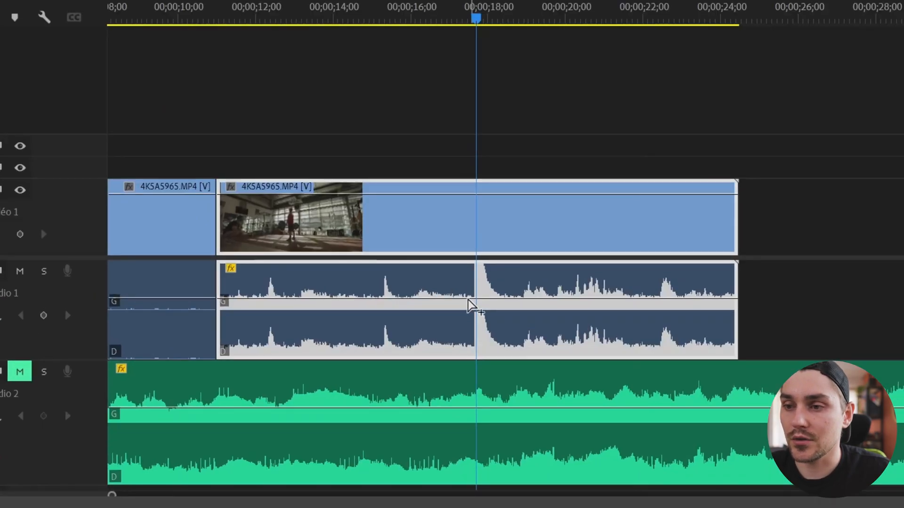
Step: Add three A1 volume keyframes around 17;40, pull the middle to -12.6 dB, and scrub to check
ctrl+click(292, 396)
ctrl+click(501, 297)
ctrl+click(476, 298)
drag(477, 298, 477, 321)
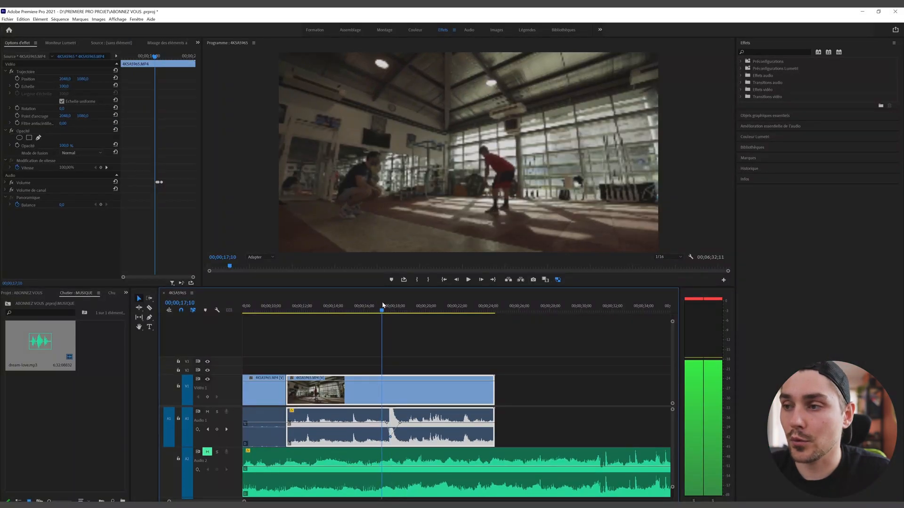
mouse_move(384, 305)
mouse_down()
mouse_move(408, 301)
mouse_move(376, 306)
mouse_up()
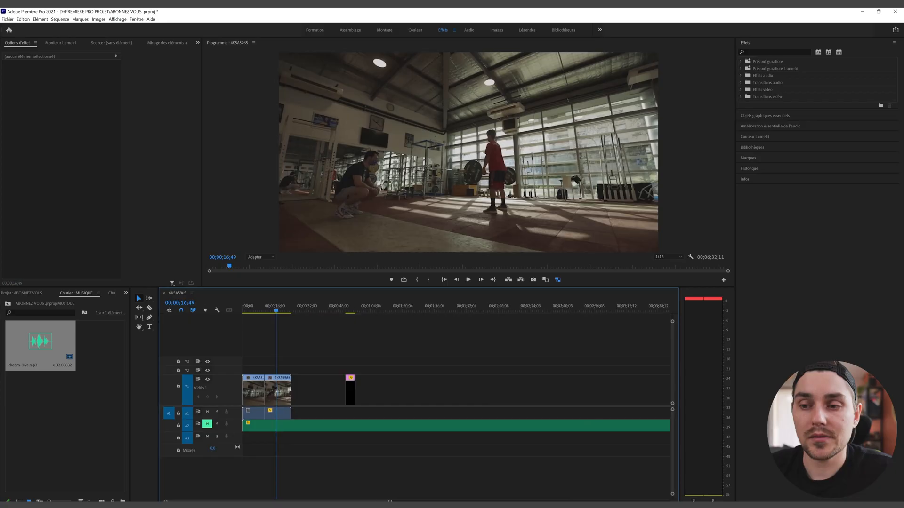
Step: Drag the timeline zoom bar until the whole sequence fits in view
drag(388, 501, 695, 497)
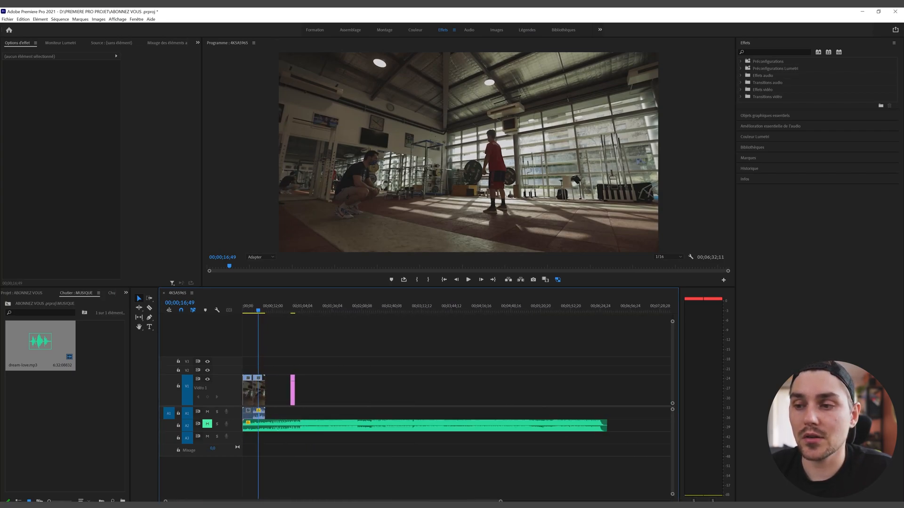
drag(500, 501, 581, 501)
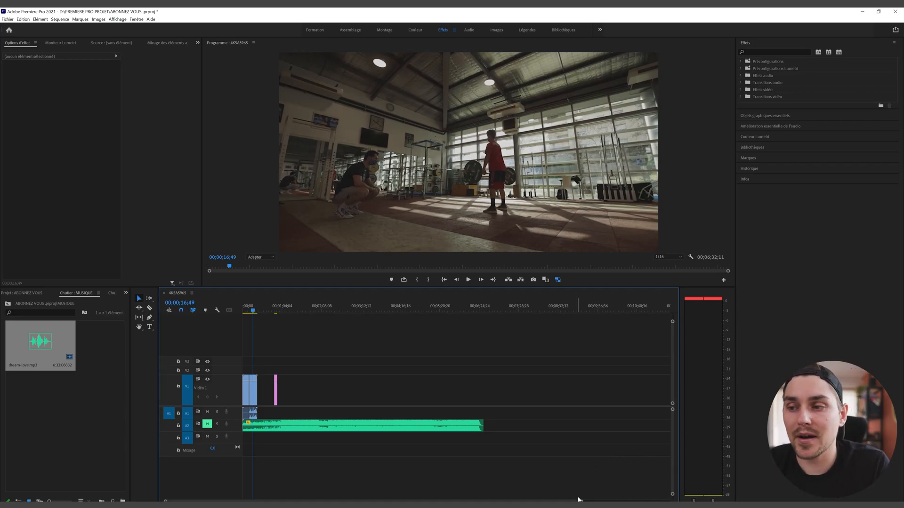
drag(581, 502, 610, 501)
drag(673, 497, 750, 497)
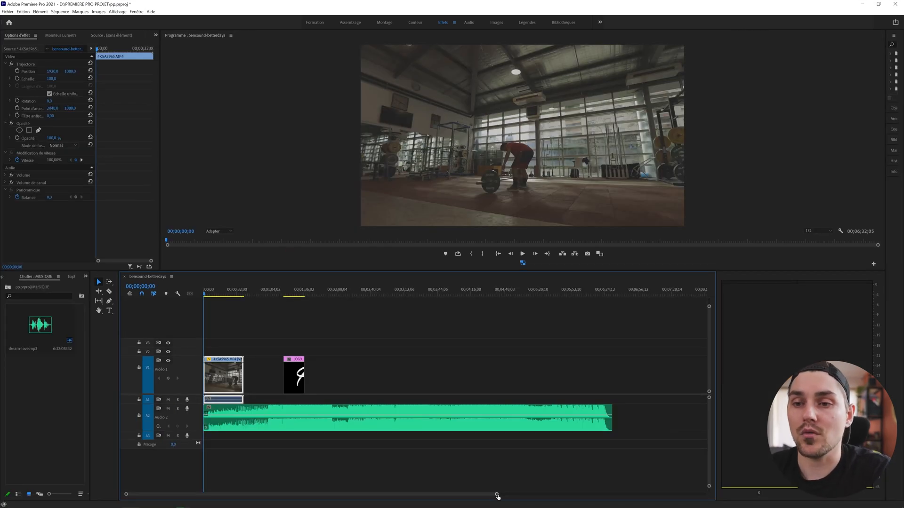
drag(495, 494, 602, 494)
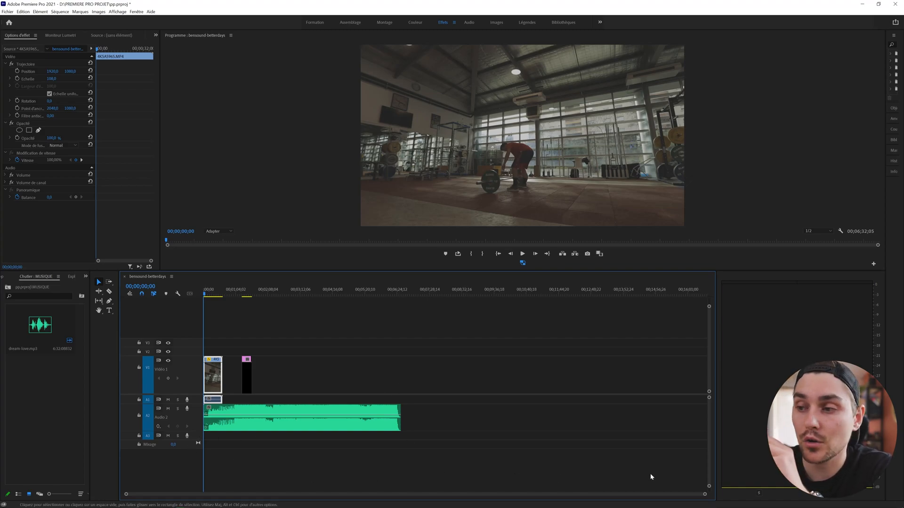
Step: Scrub the footage to about 9 seconds and make the Audio 1 and Audio 2 tracks taller
click(206, 294)
drag(210, 295, 214, 298)
drag(705, 494, 410, 453)
drag(191, 430, 191, 481)
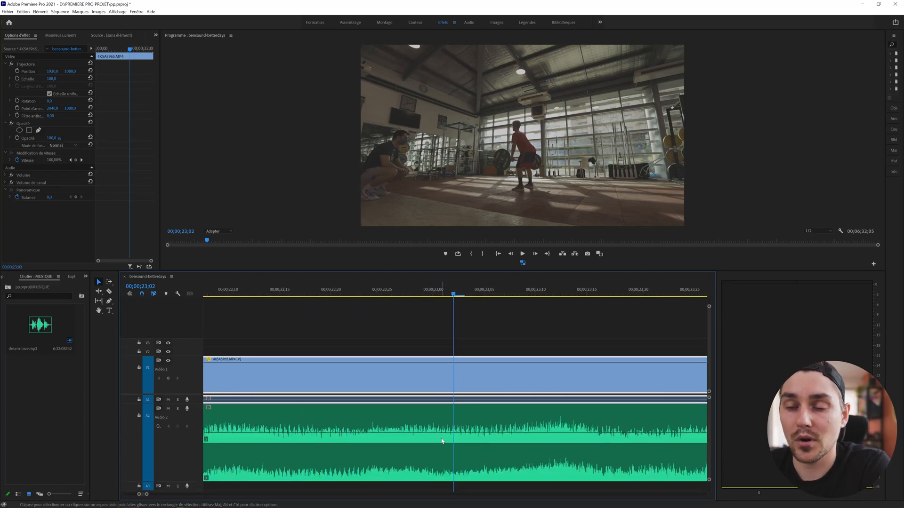
drag(183, 404, 258, 450)
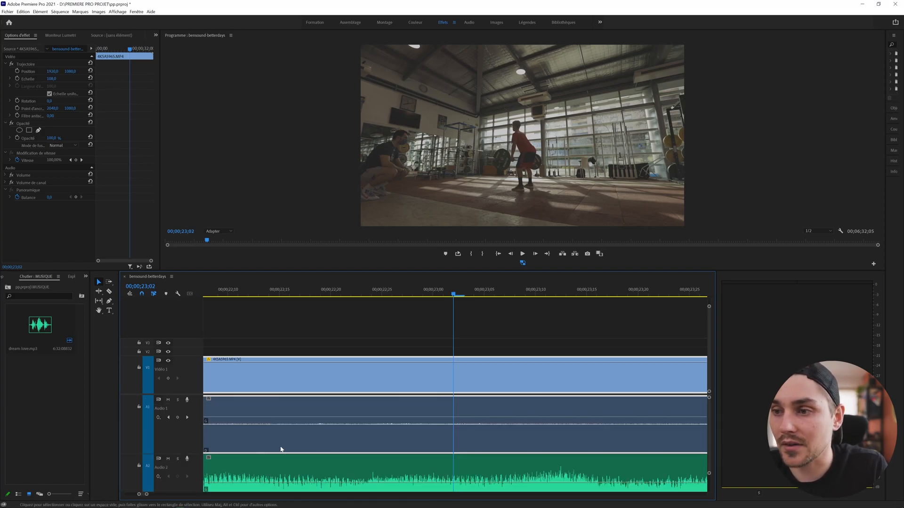
drag(163, 453, 163, 414)
Step: Select the dream-love music clip, rezoom the timeline, and switch back to the ABONNEZ VOUS project
drag(146, 494, 449, 495)
drag(258, 496, 323, 496)
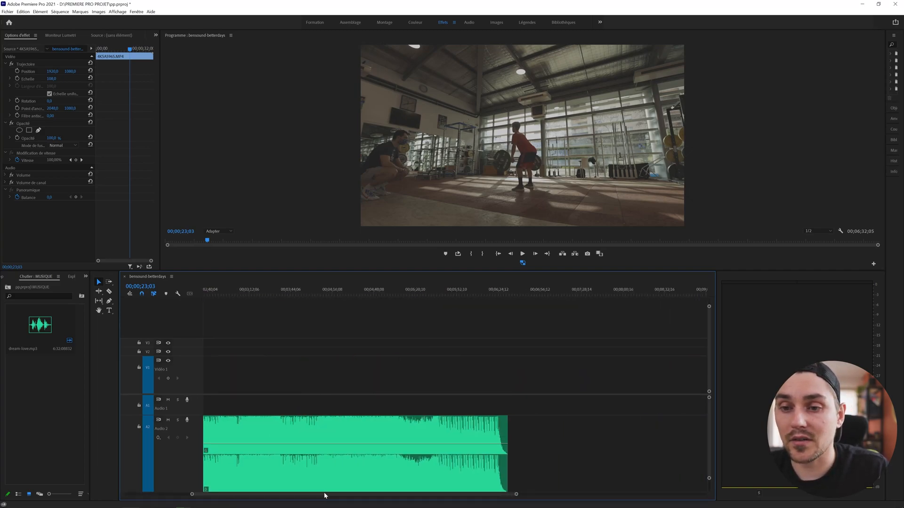
click(307, 294)
drag(515, 494, 431, 494)
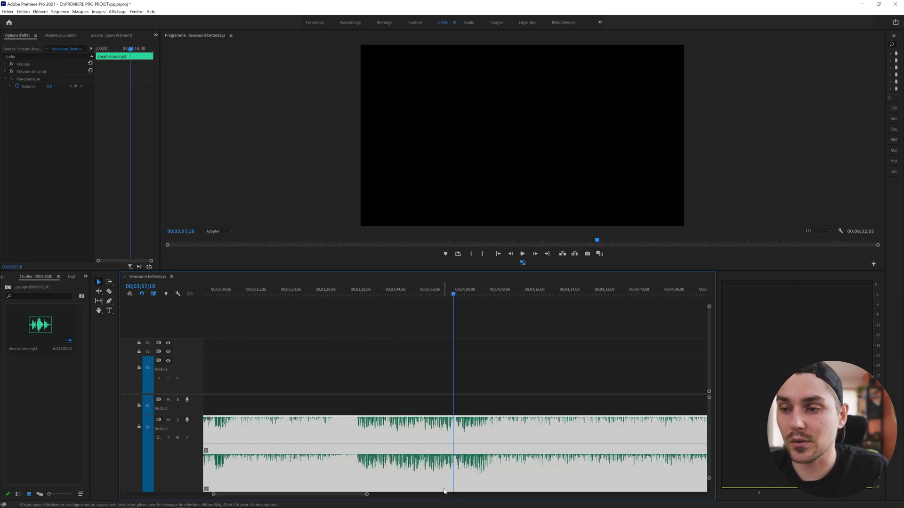
drag(366, 496, 729, 506)
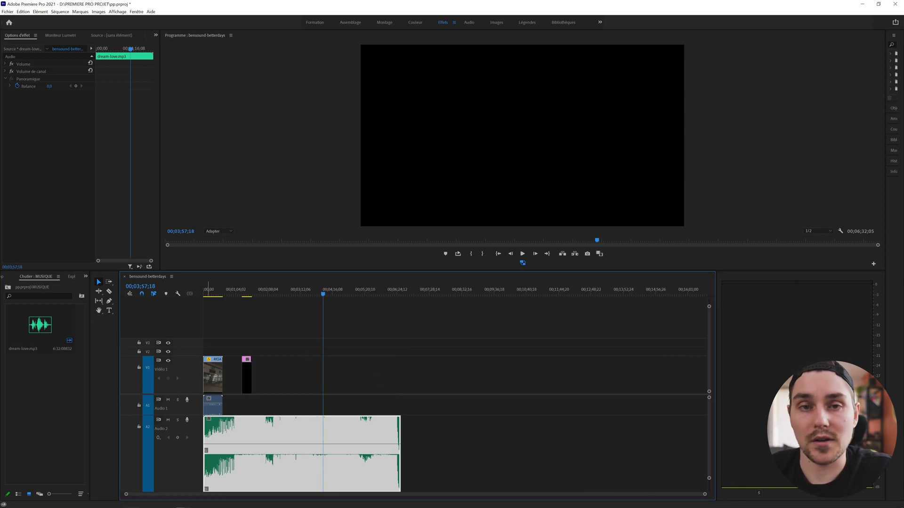
key(alt+Tab)
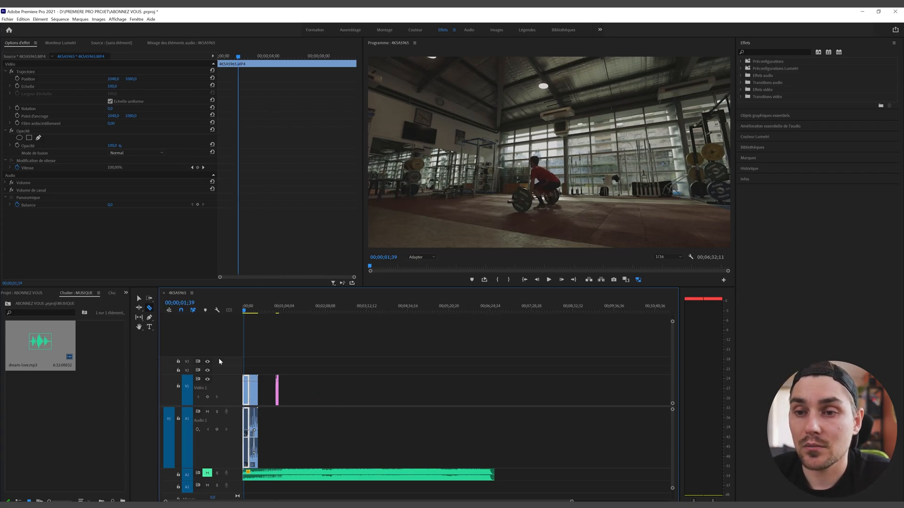
Step: With the Selection tool, move the Arth logo onto V2 above the opening gym clip
click(139, 298)
drag(278, 389, 244, 370)
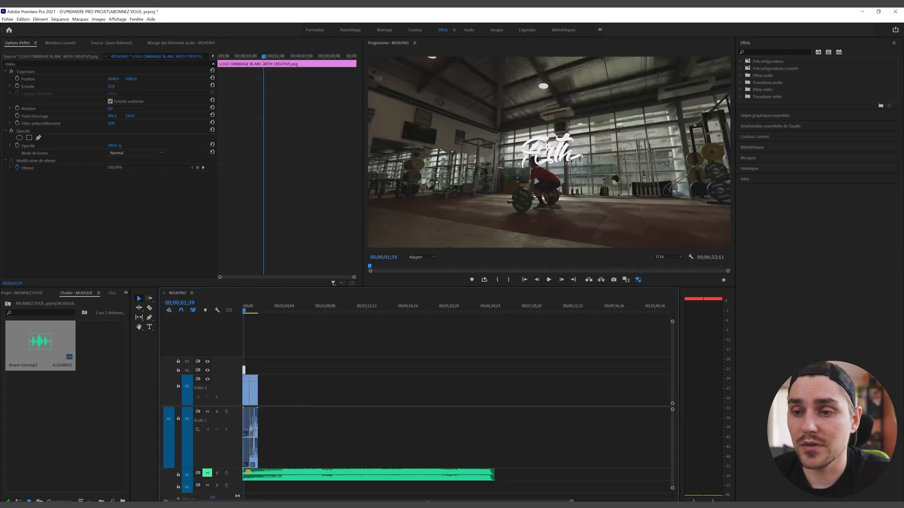
drag(572, 501, 494, 499)
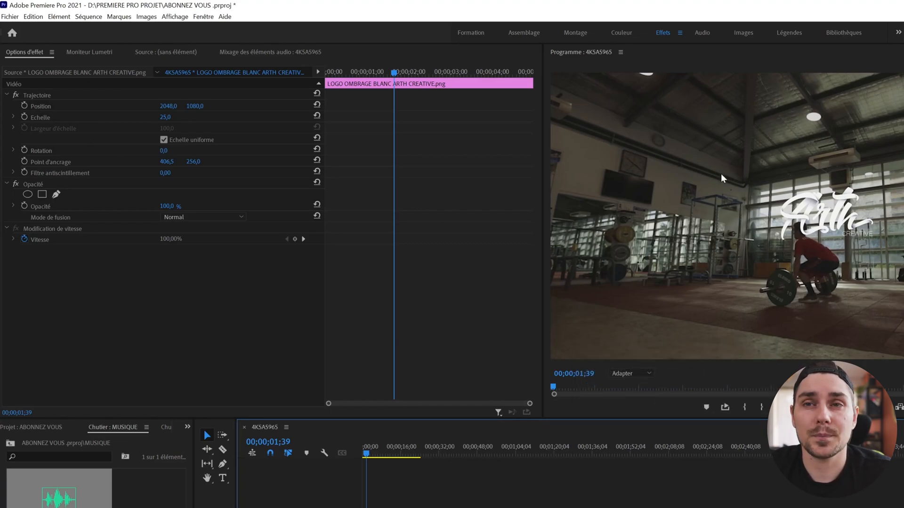
Step: Scrub the logo's Position values to try different placements in the frame
click(41, 107)
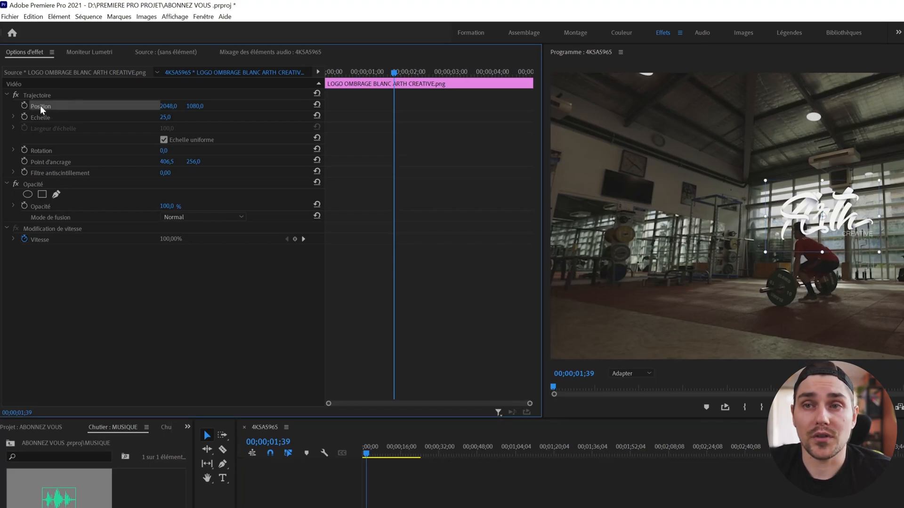
drag(800, 216, 612, 94)
drag(696, 96, 903, 183)
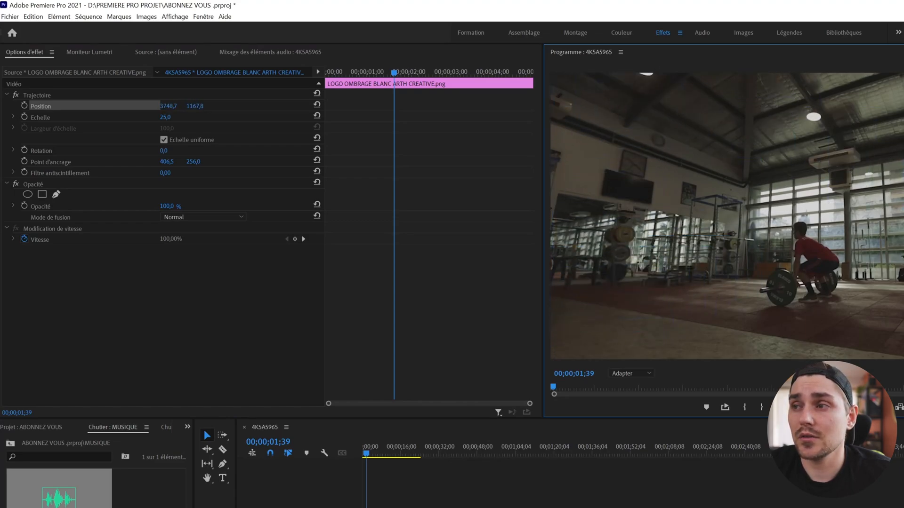
drag(903, 332, 605, 313)
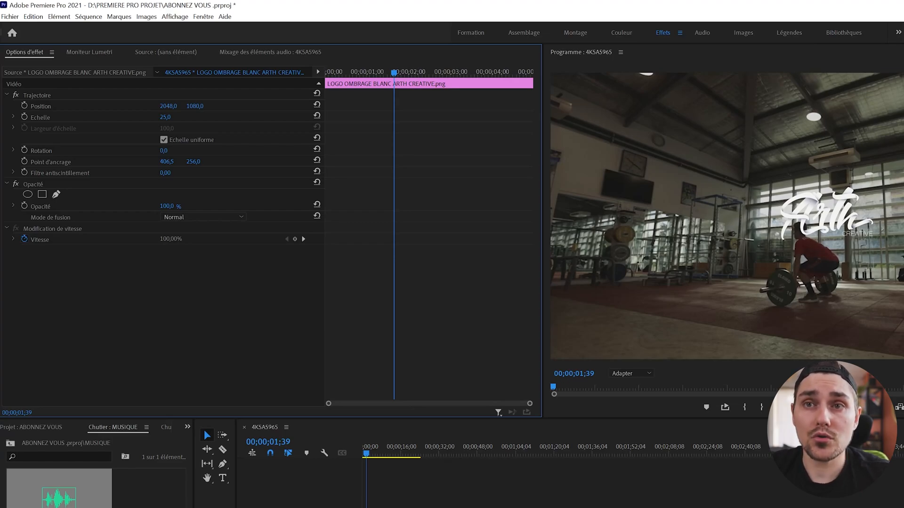
drag(168, 106, 378, 85)
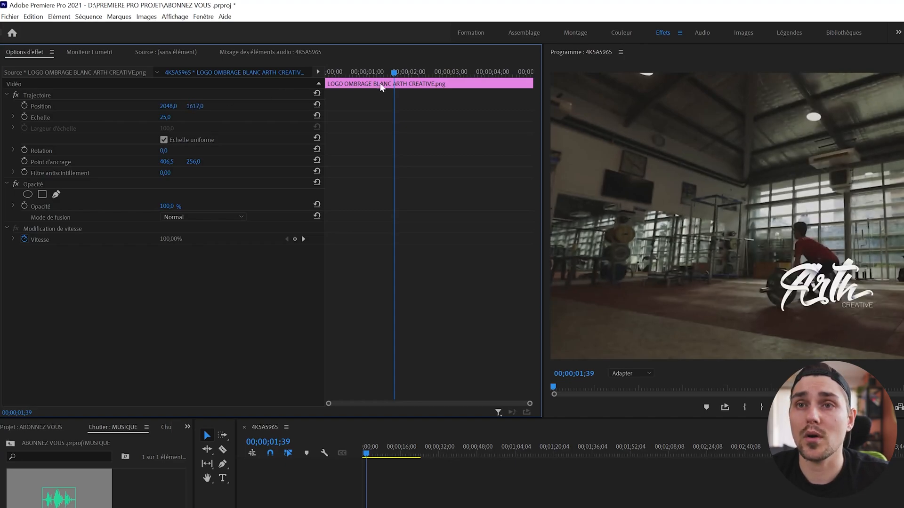
Step: Reset the logo's Position and set its vertical value to 1200
click(317, 104)
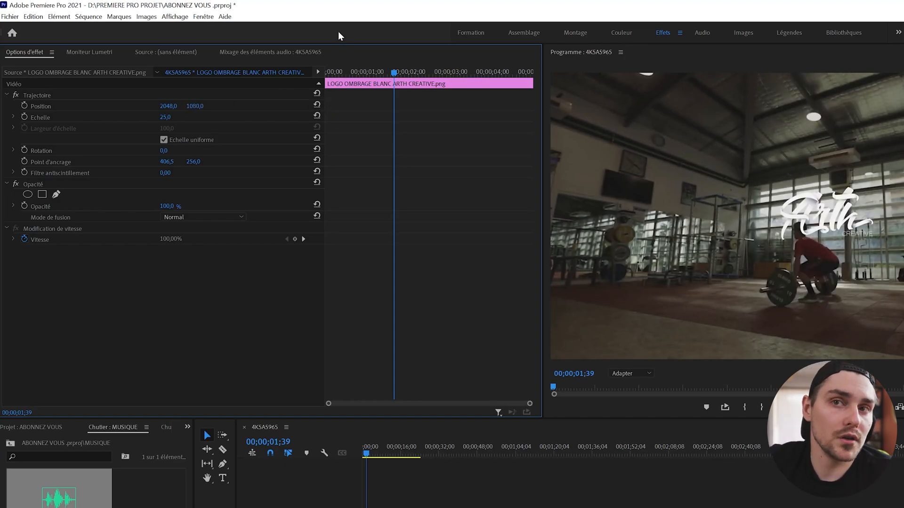
click(196, 107)
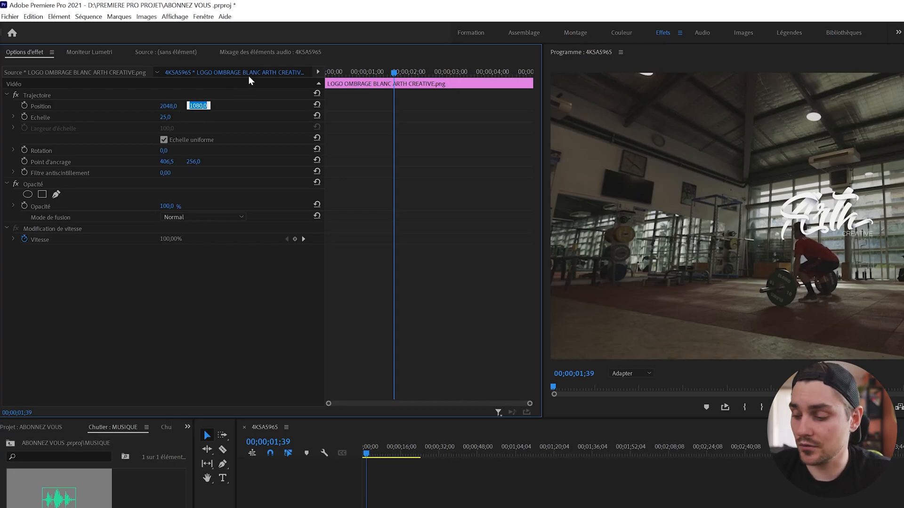
text(1200)
key(Return)
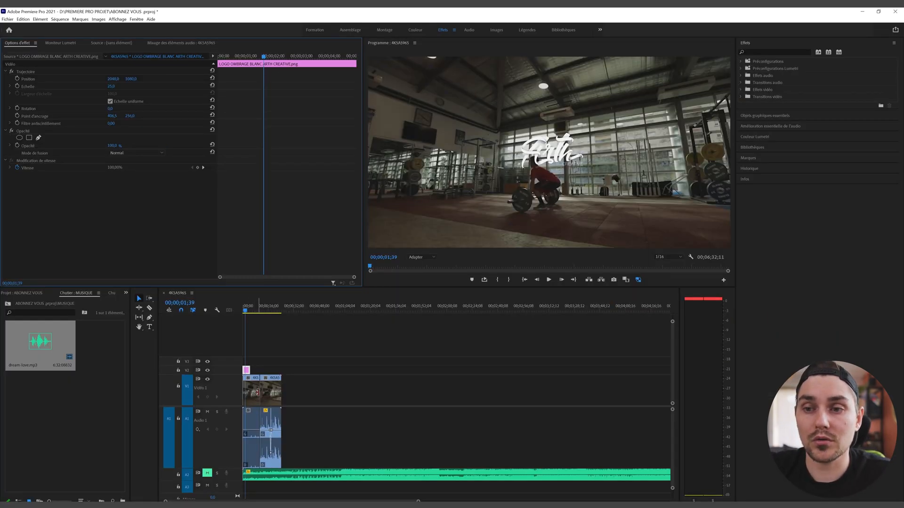
Step: Select the first gym clip, the logo and the second gym clip in turn to compare settings
click(254, 395)
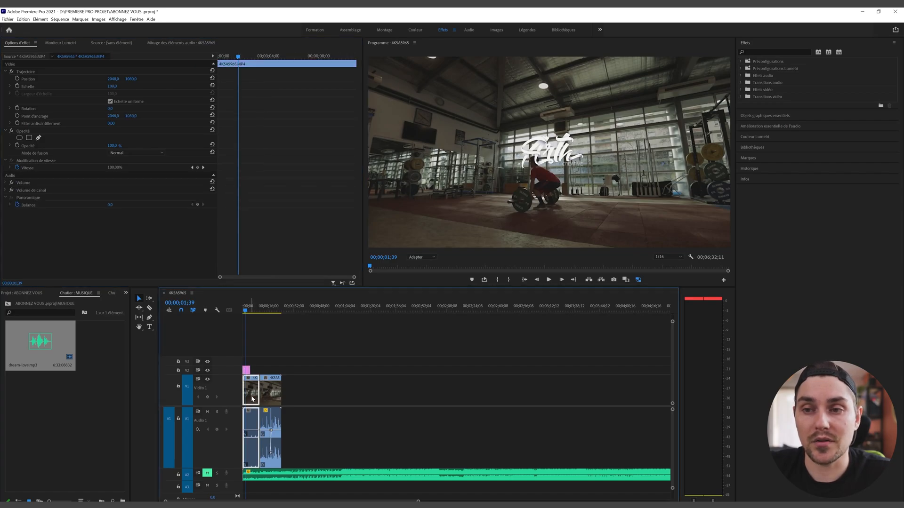
click(246, 371)
click(250, 392)
click(269, 393)
click(253, 393)
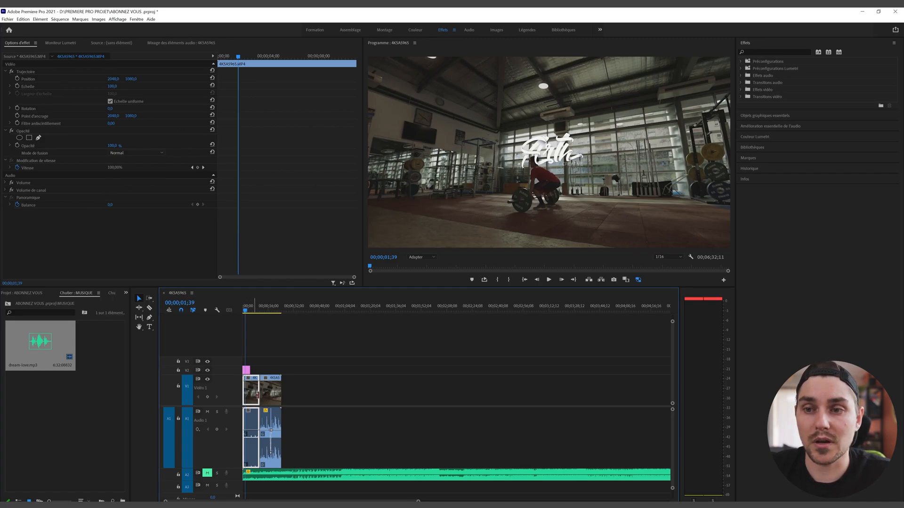
Step: Select the logo clip and set its Scale to 50 after trying 82
drag(129, 82, 200, 81)
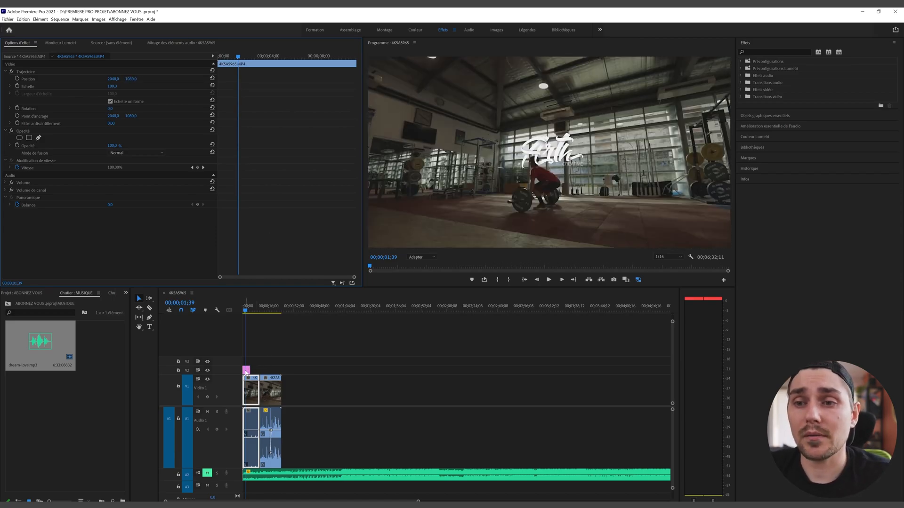
click(247, 370)
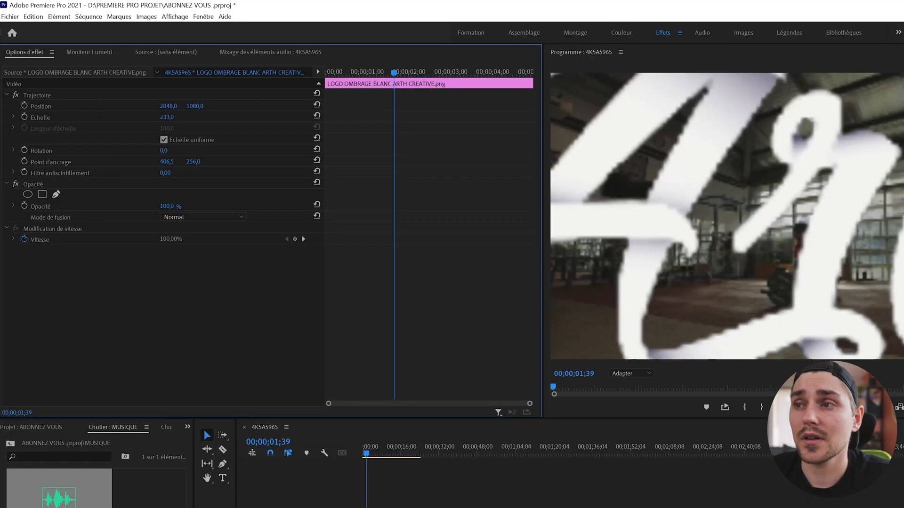
drag(167, 117, 234, 121)
click(165, 117)
text(82)
key(Return)
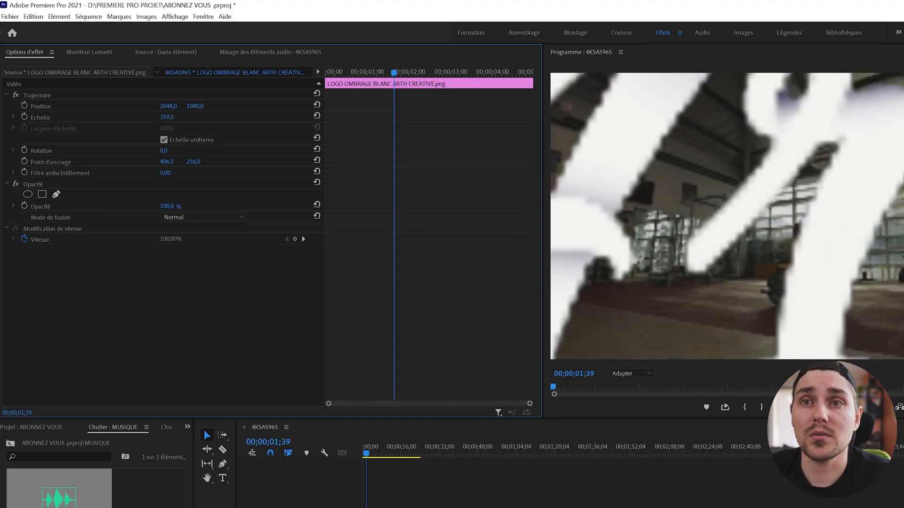
drag(165, 118, 348, 117)
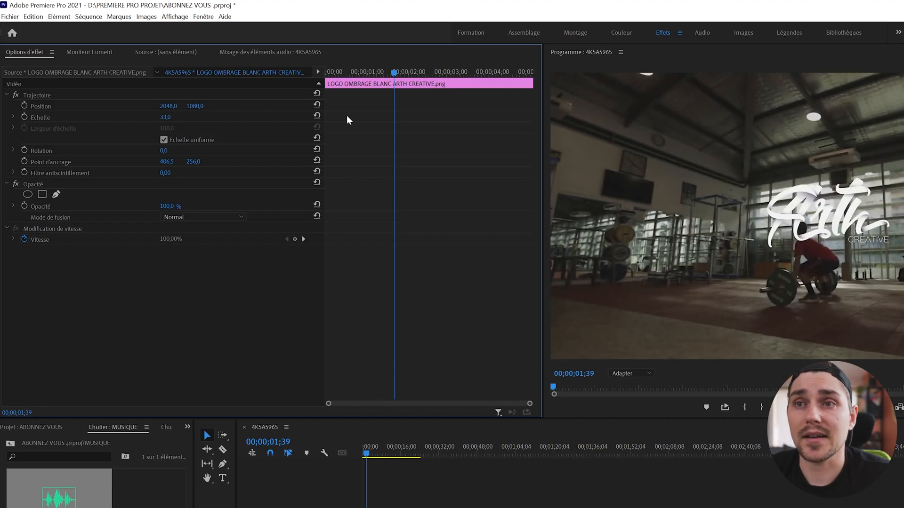
click(168, 117)
text(50)
key(Return)
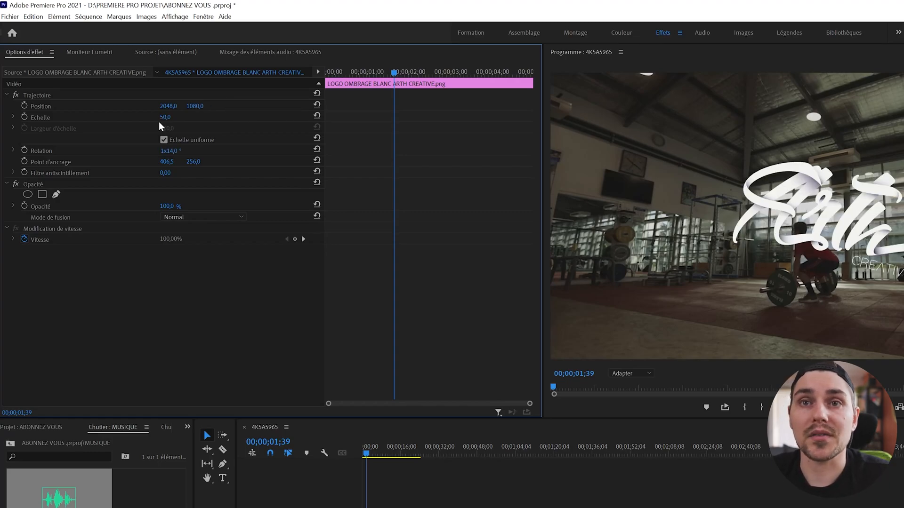
Step: Spin the logo's Rotation, reset it to 0, then scrub its Opacity down
drag(166, 151, 370, 160)
click(317, 148)
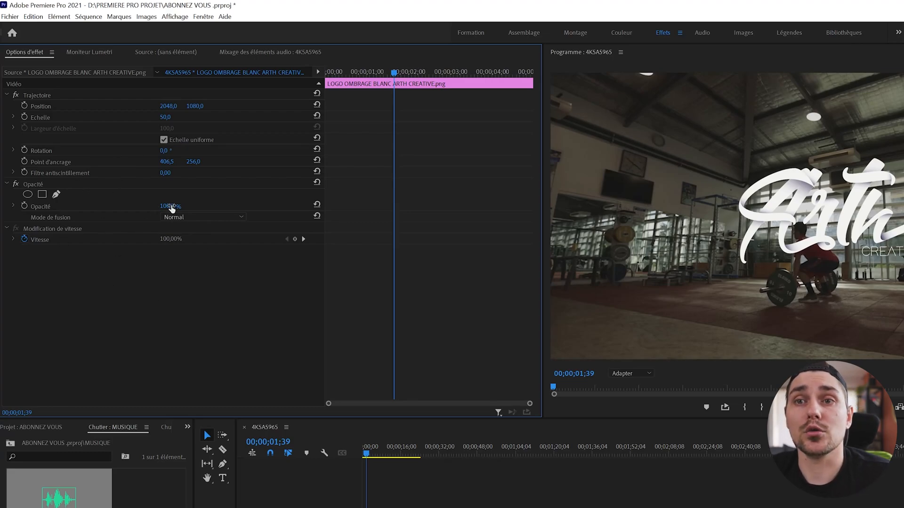
mouse_move(171, 208)
mouse_down()
mouse_move(140, 207)
mouse_move(177, 206)
mouse_up()
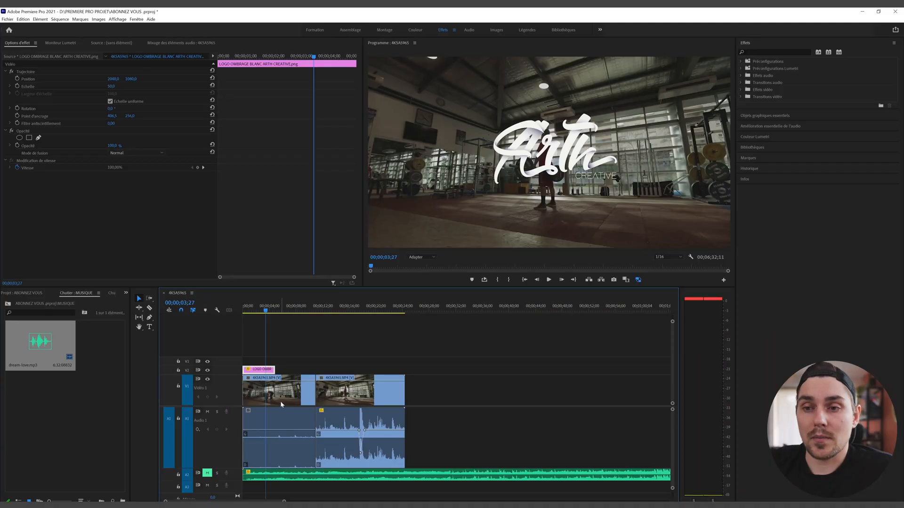
Step: Select the first 4K5A5965.MP4 clip on V1 to show its Effect Controls
click(280, 401)
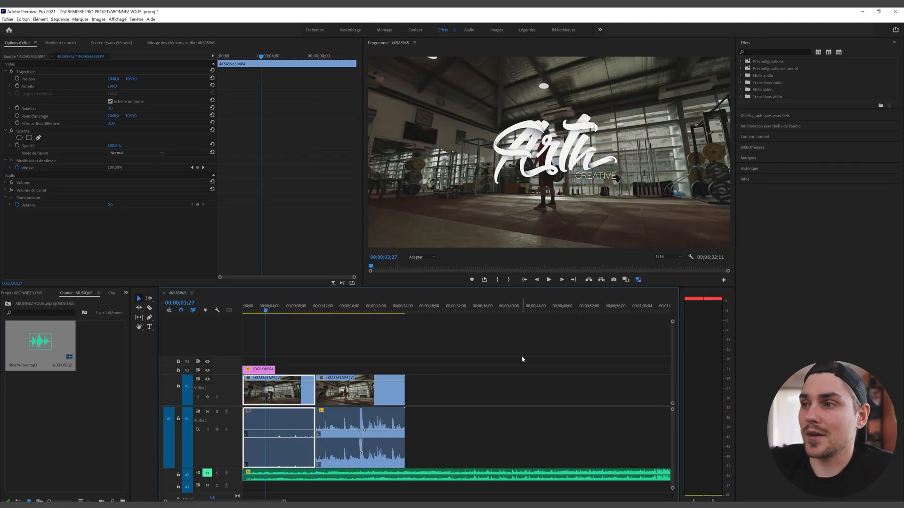
Step: Open Lumetri Color's basic correction for the first gym clip, raise Exposure, then reset it to 0
click(755, 136)
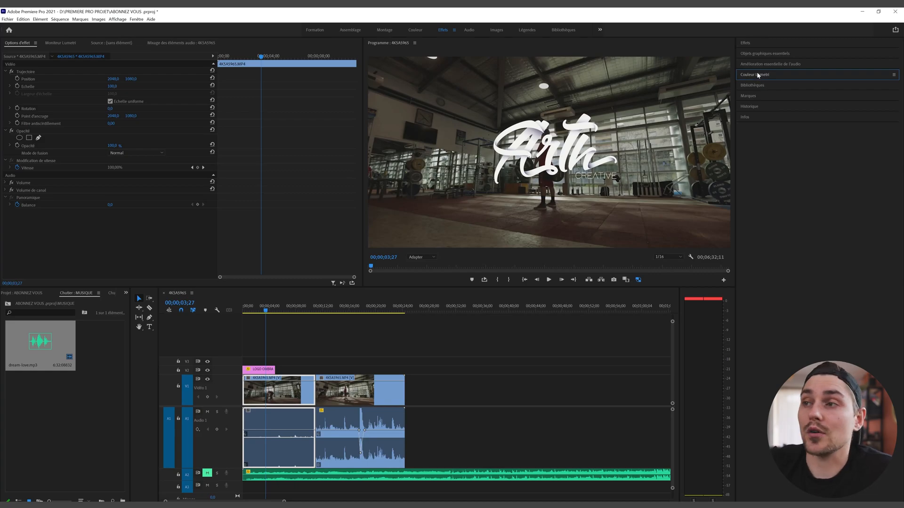
click(756, 75)
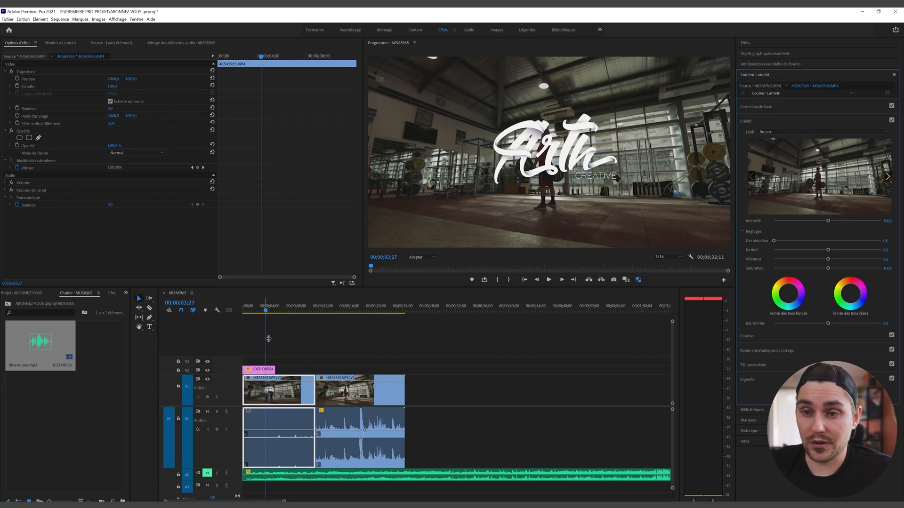
click(335, 396)
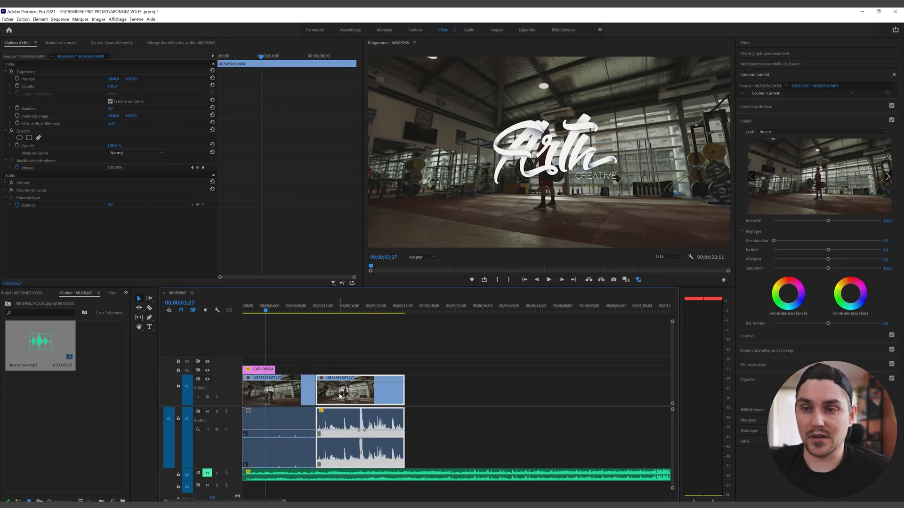
click(287, 390)
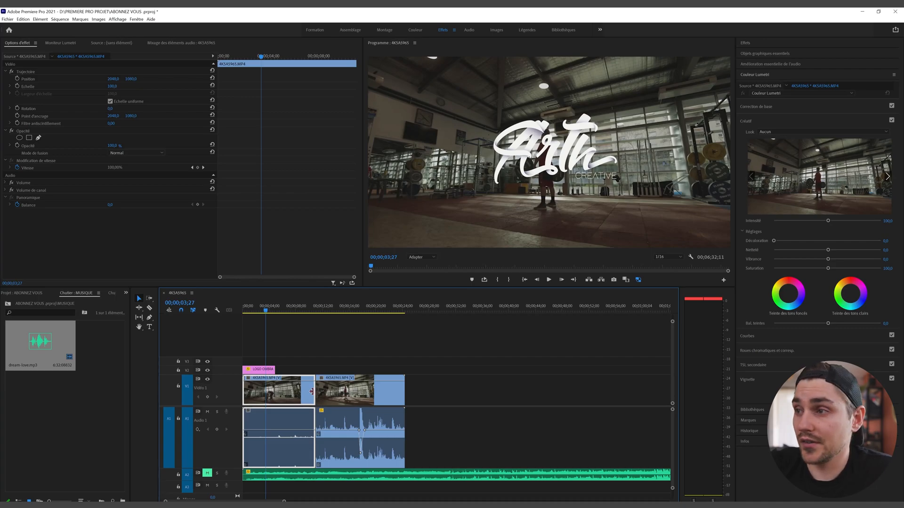
click(767, 106)
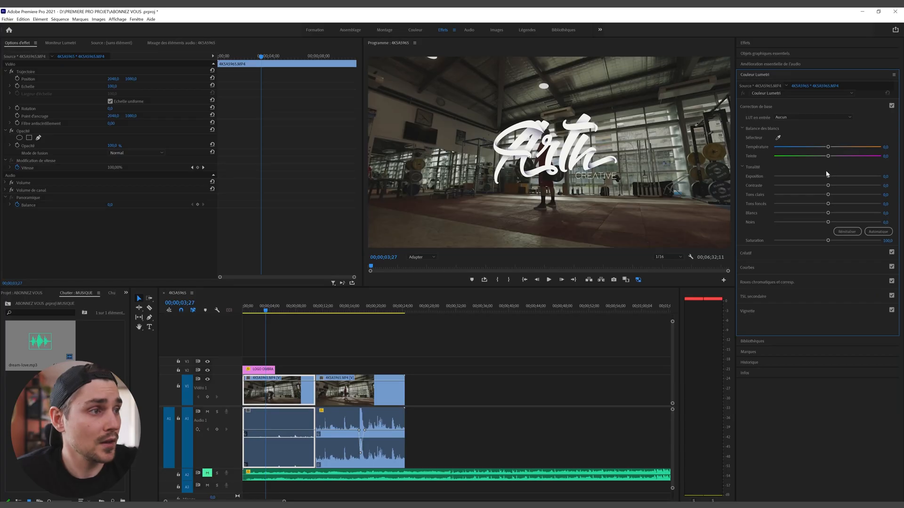
drag(828, 176, 855, 186)
click(847, 231)
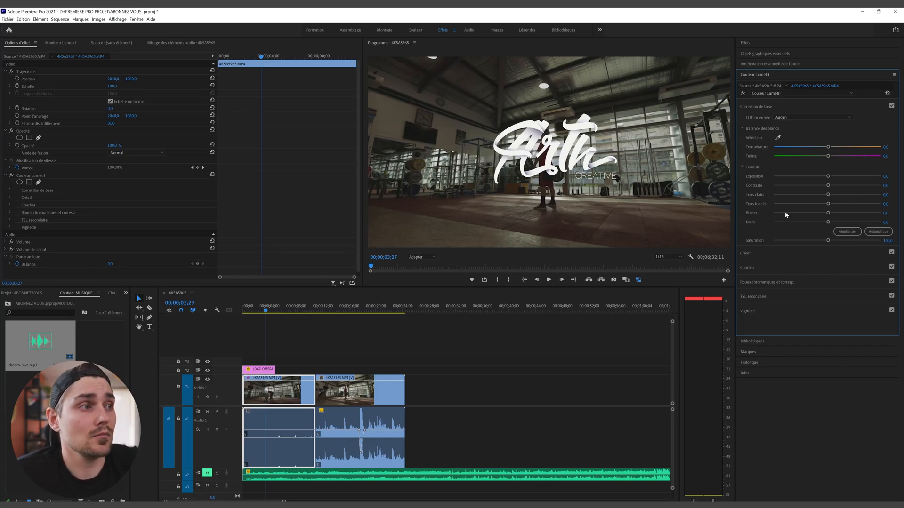
Step: Expand Creative and pick BT2020_CanonLog3-to-BT709_WideDR_17_FF_Ver.2.0 from the Look list
click(748, 253)
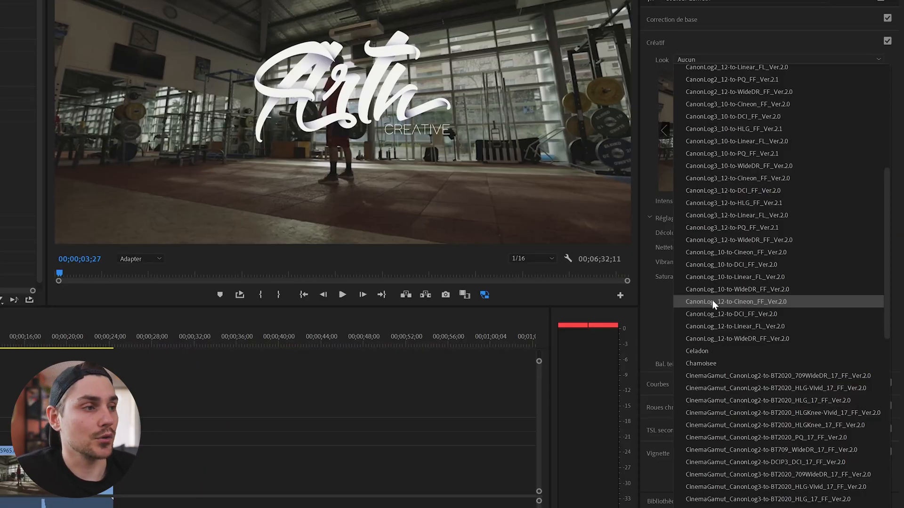
scroll(720, 277, up, 10)
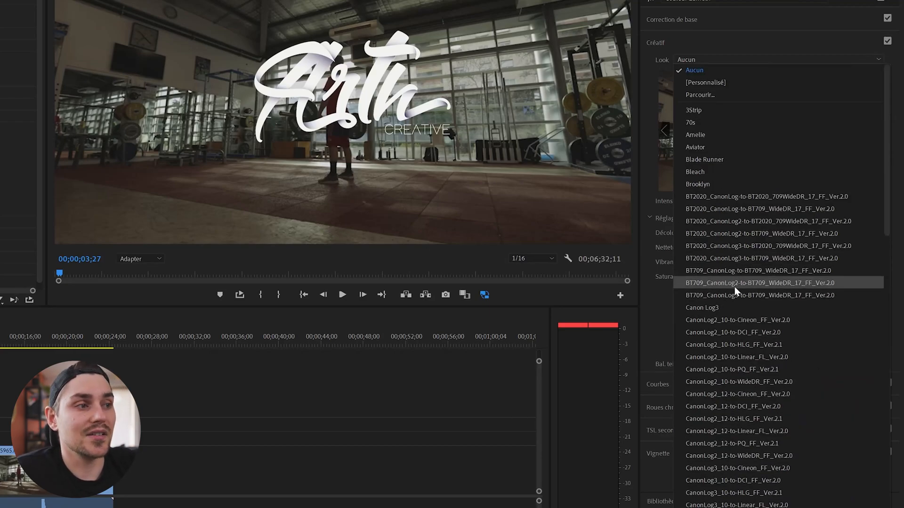
click(772, 258)
click(734, 60)
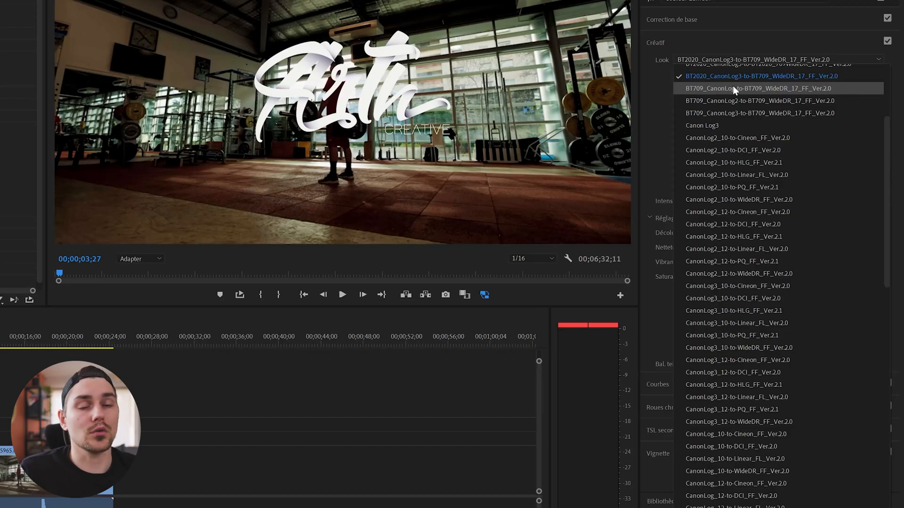
scroll(739, 394, down, 10)
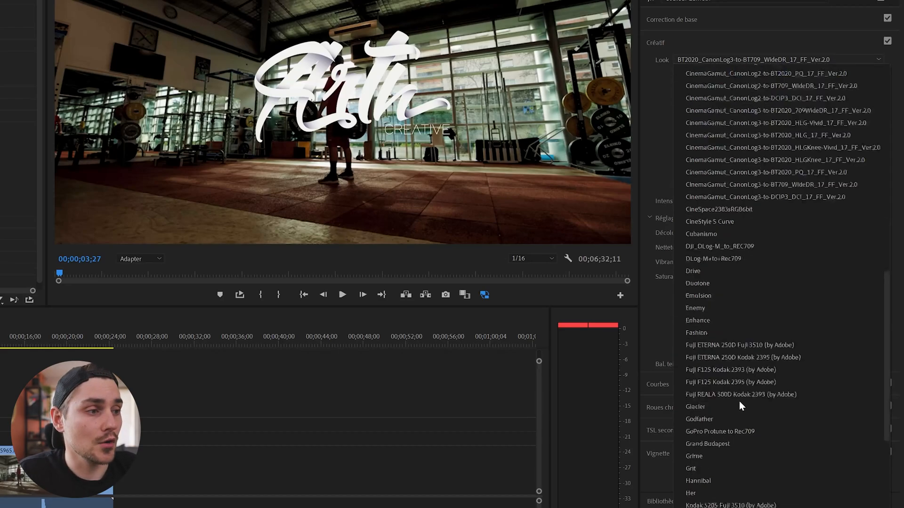
scroll(741, 458, up, 15)
scroll(741, 458, down, 10)
scroll(740, 453, up, 10)
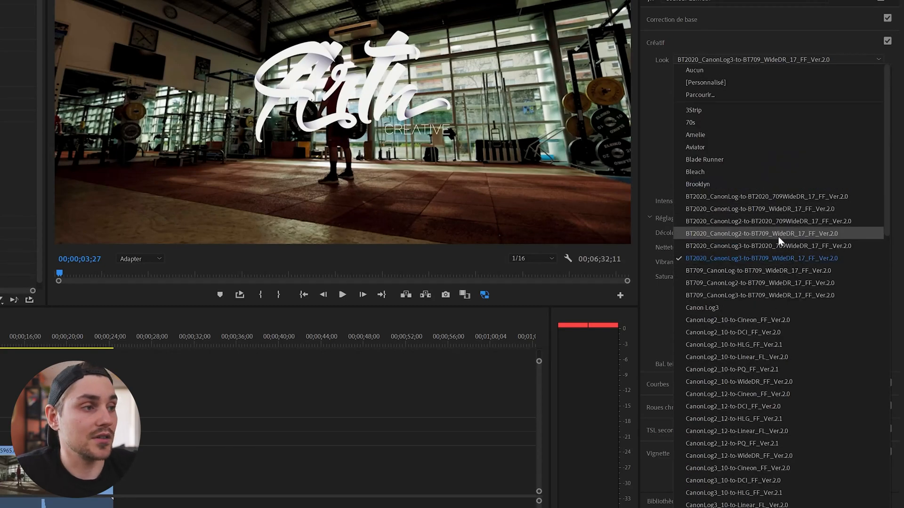
Step: Raise Shadows to 55.3 and eyedropper a neutral area for Temperature -1.5, Tint 1.0
click(778, 261)
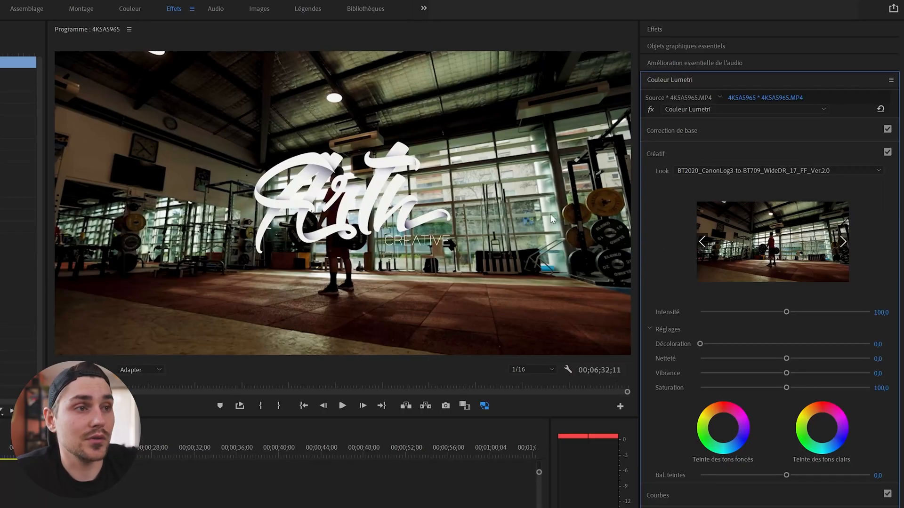
click(671, 131)
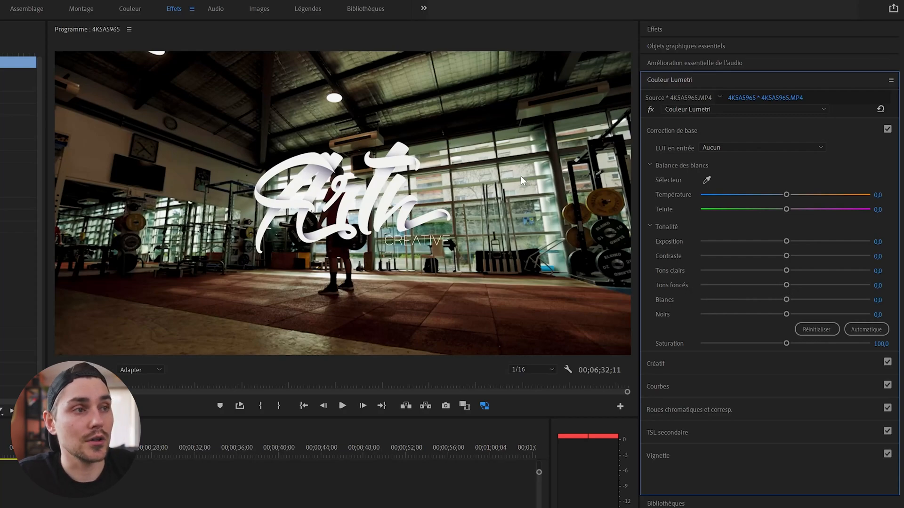
drag(789, 285, 824, 285)
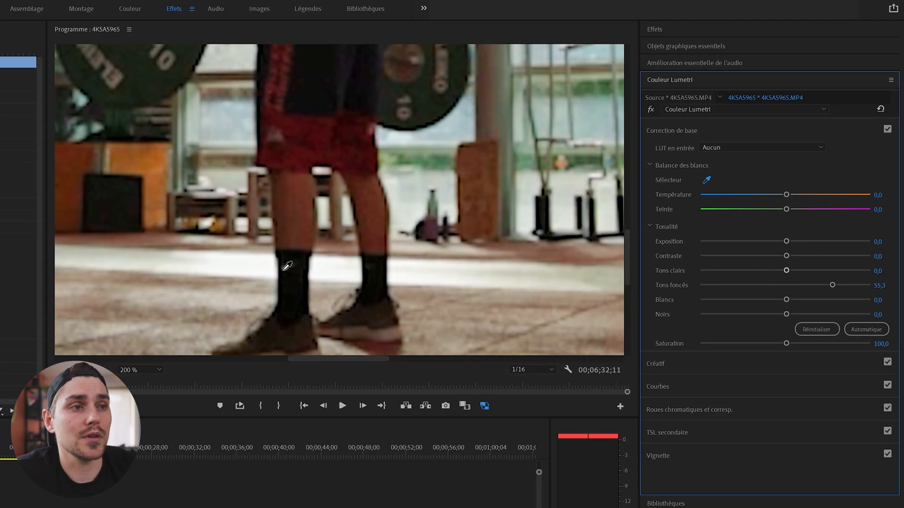
click(326, 267)
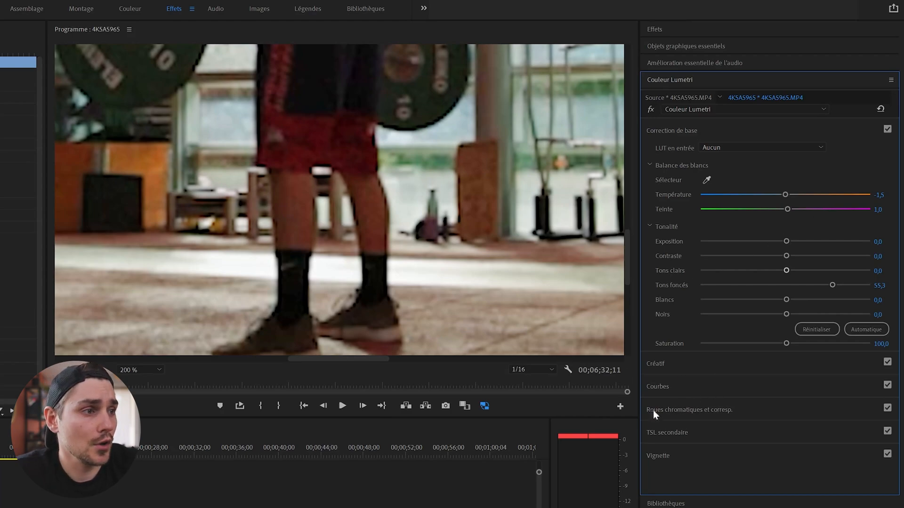
Step: Fit the preview frame, then test Saturation in Correction de base and reset it to 100
click(127, 371)
click(126, 371)
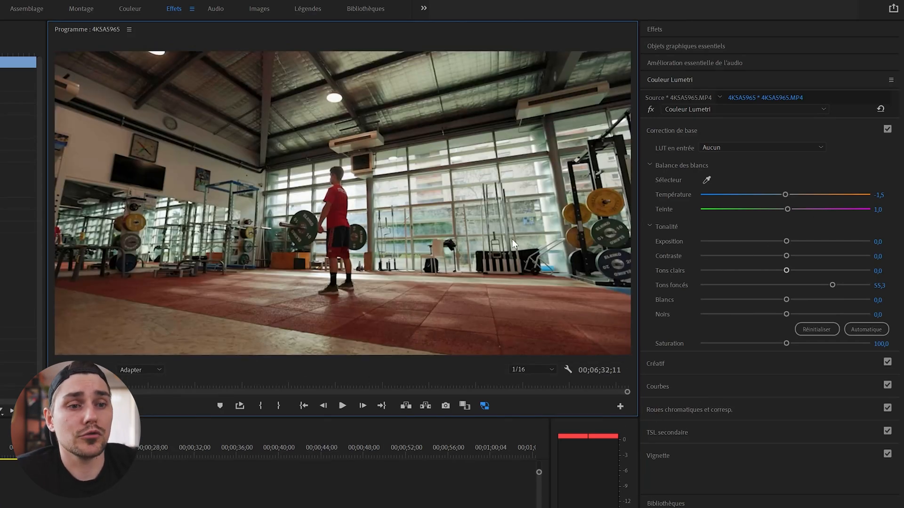
click(654, 364)
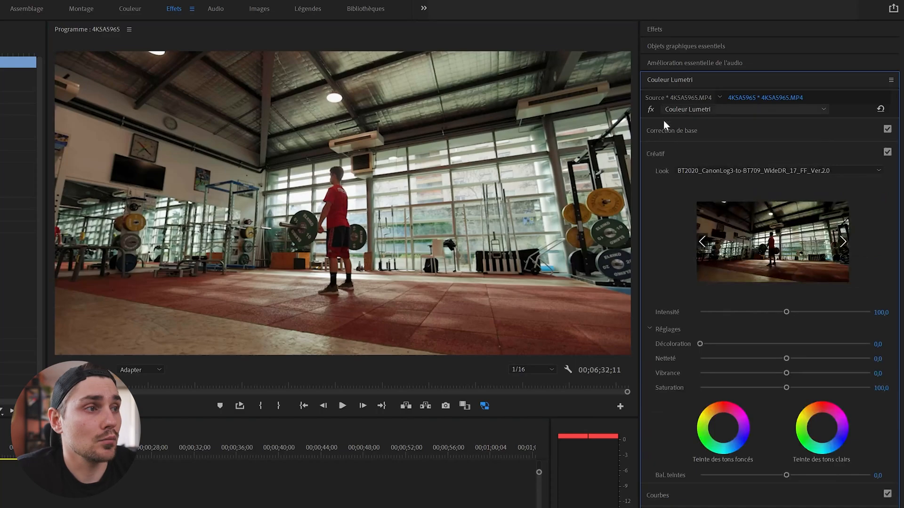
click(679, 132)
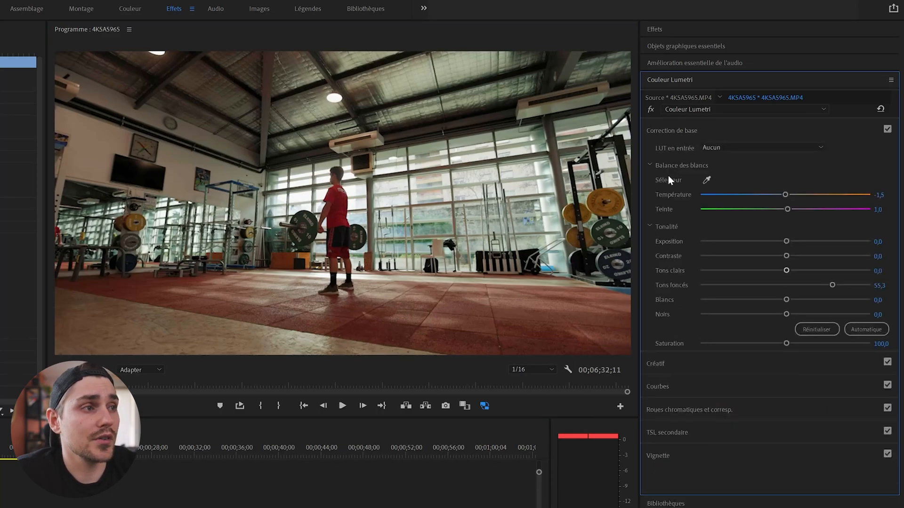
drag(785, 341, 799, 353)
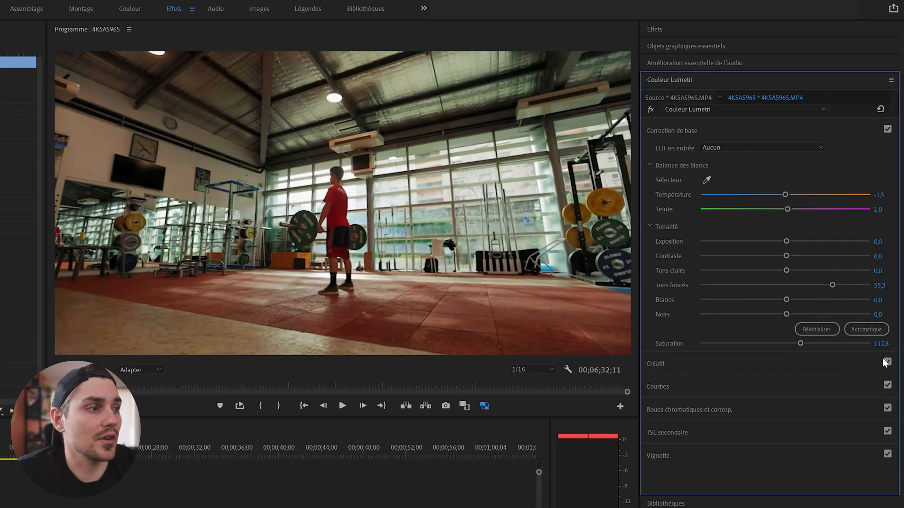
click(881, 344)
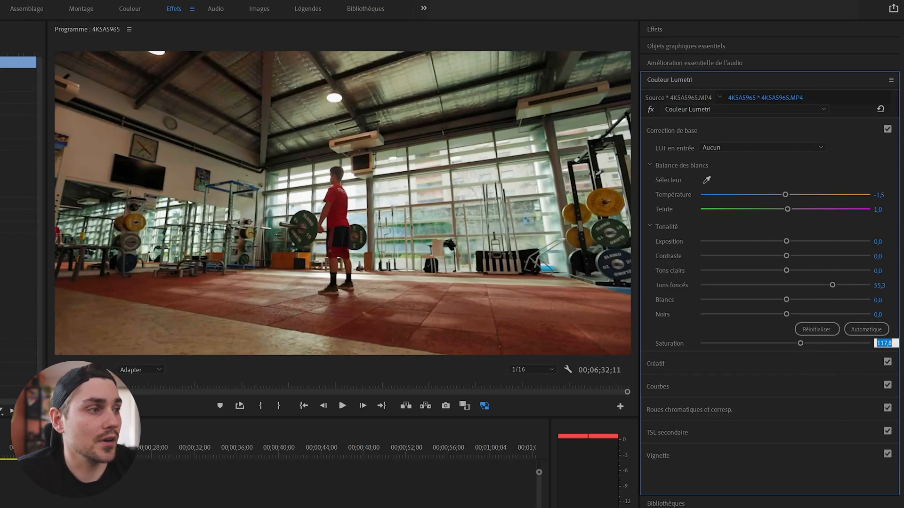
text(100)
key(Return)
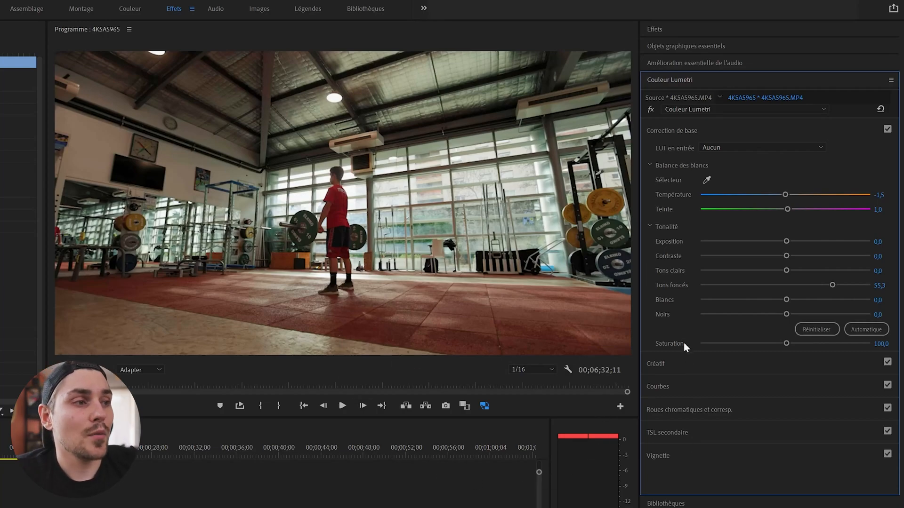
Step: Expand the Courbes, Roues chromatiques and TSL secondaire sections of Lumetri Color
click(670, 385)
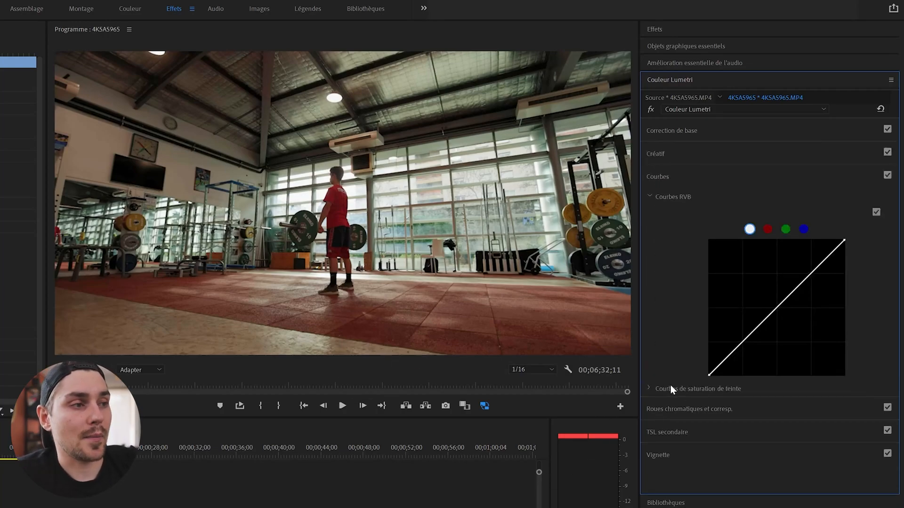
click(675, 406)
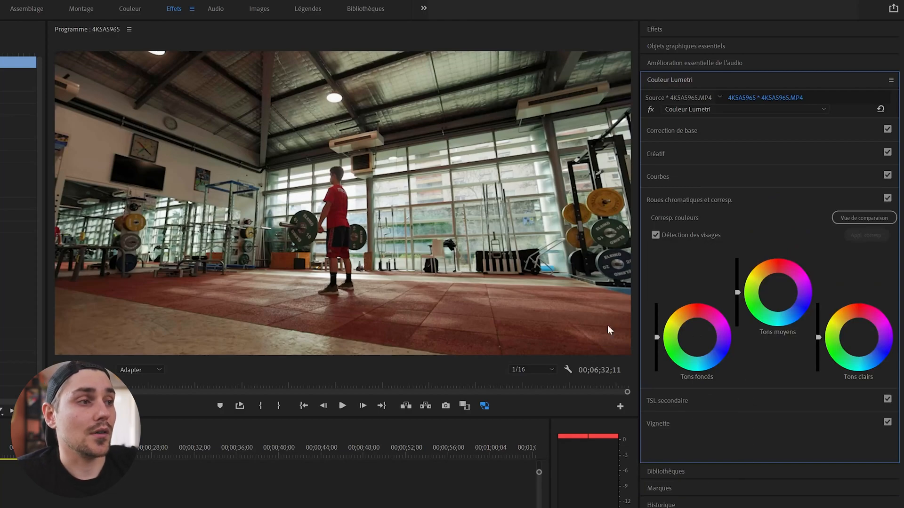
click(667, 405)
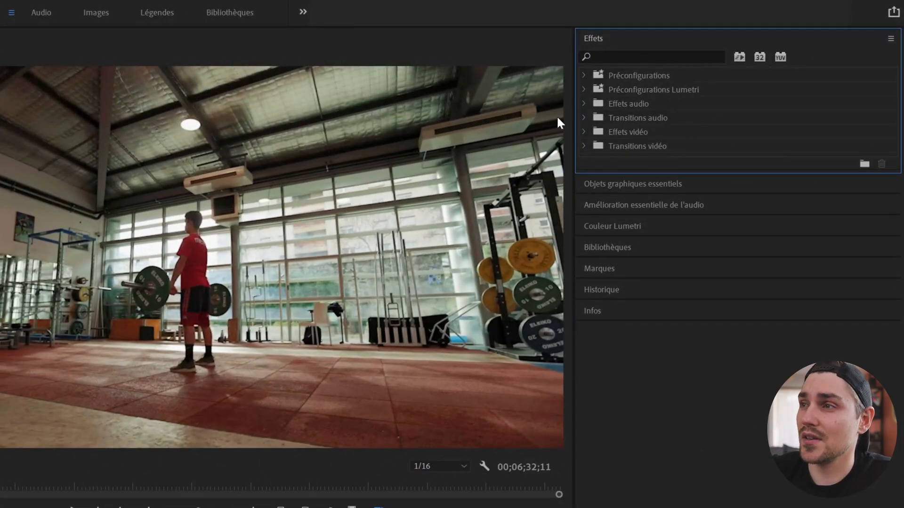
Step: Drag Fondu au blanc from Transitions vidéo > Fondu onto the cut between the two V1 clips
click(583, 132)
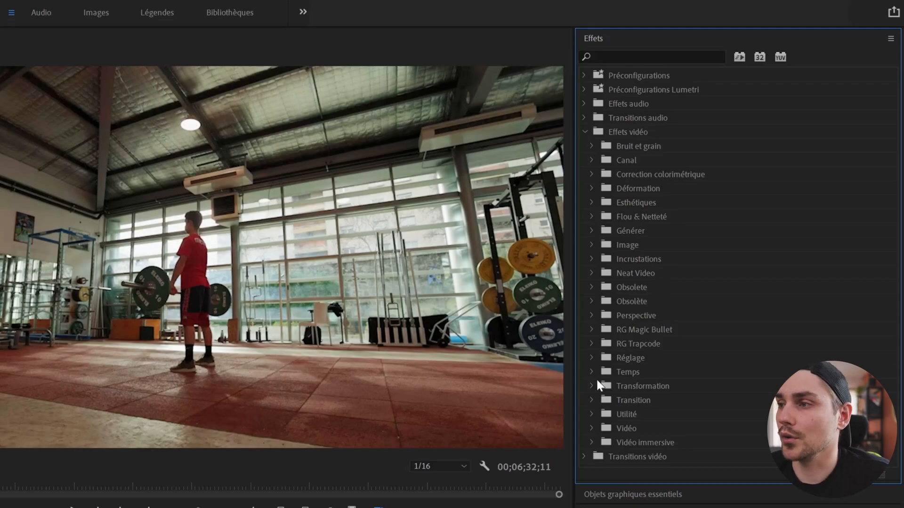
click(583, 132)
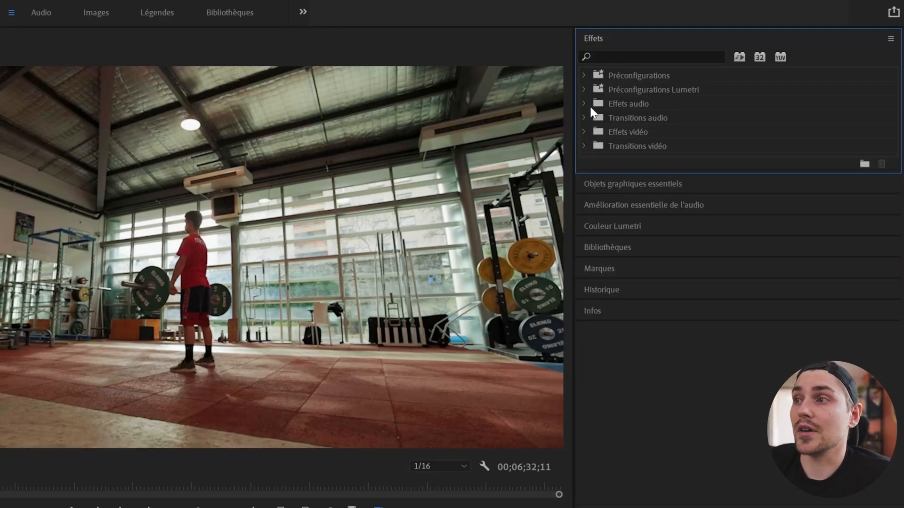
click(586, 118)
click(586, 118)
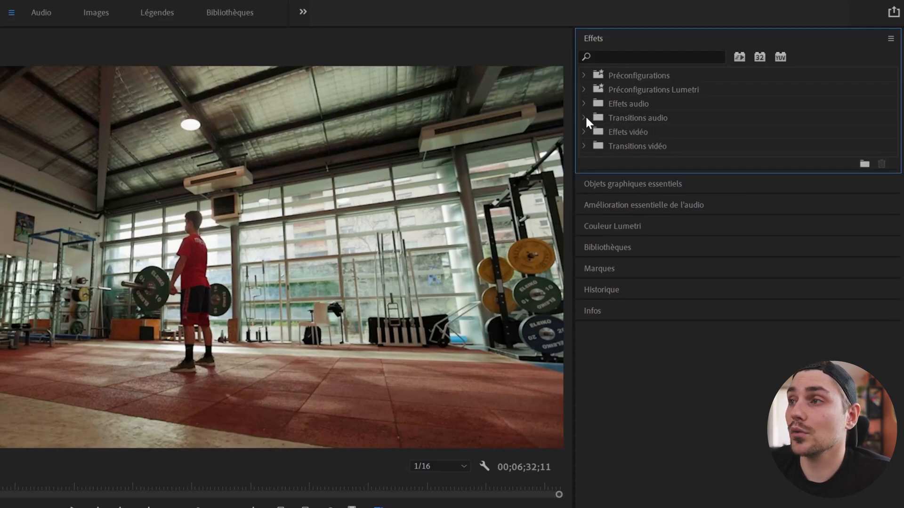
click(585, 145)
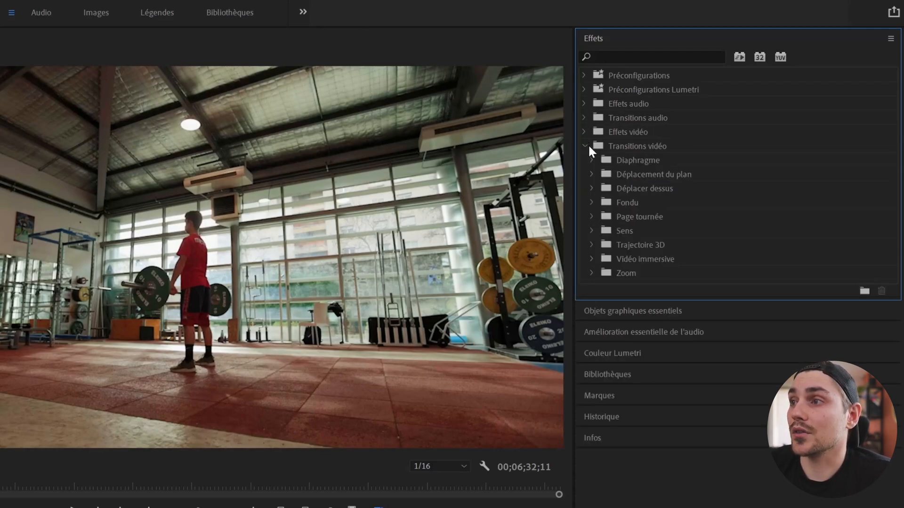
click(592, 188)
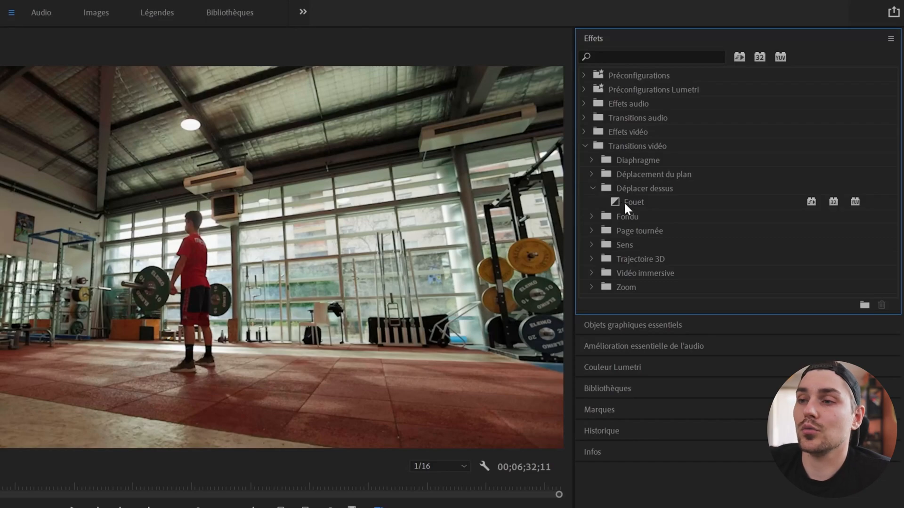
click(591, 188)
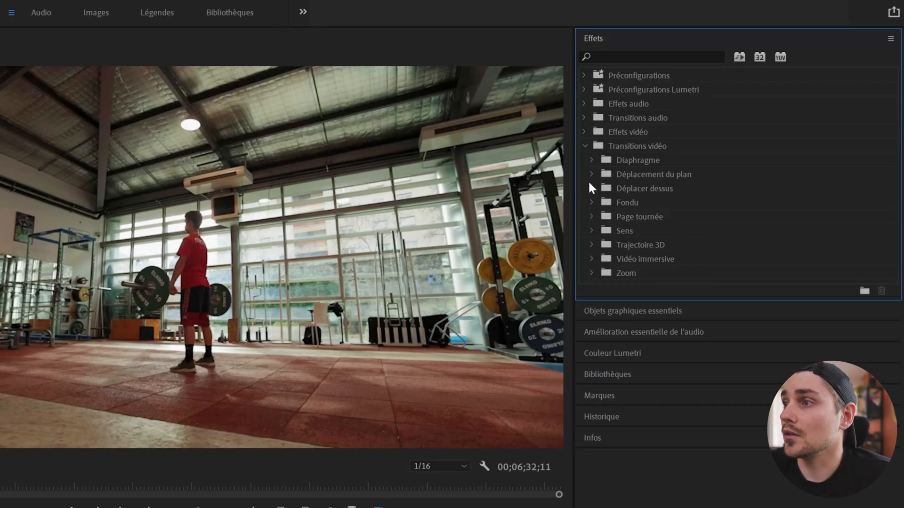
click(592, 203)
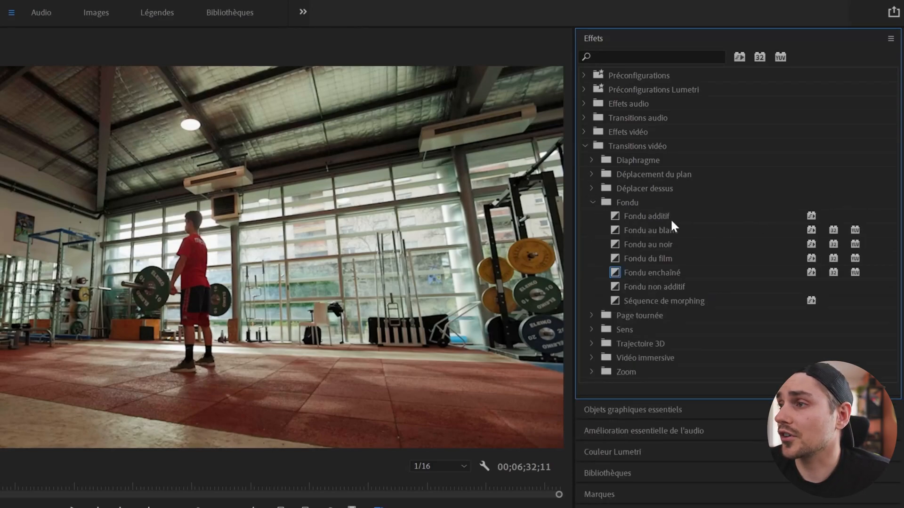
drag(658, 227, 320, 324)
Step: Play the Fondu au blanc transition twice from just before the cut, then collapse Transitions vidéo
click(312, 155)
key(space)
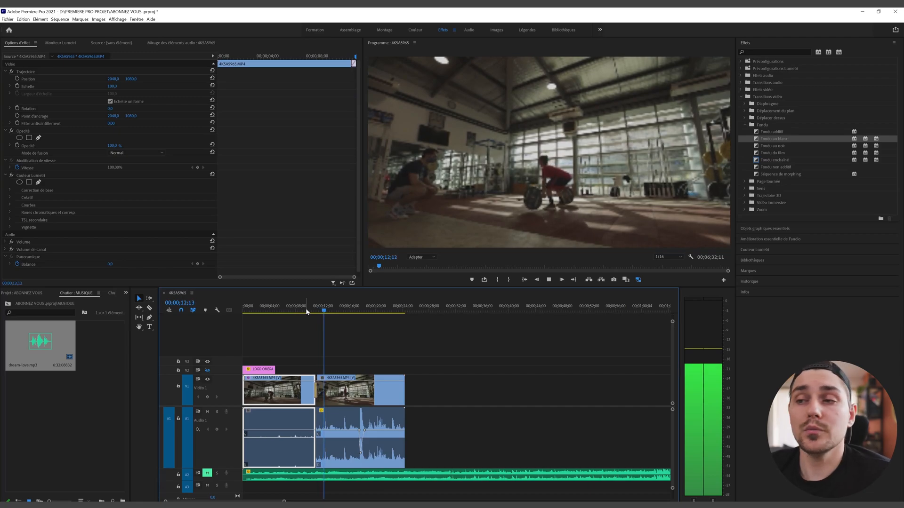
key(space)
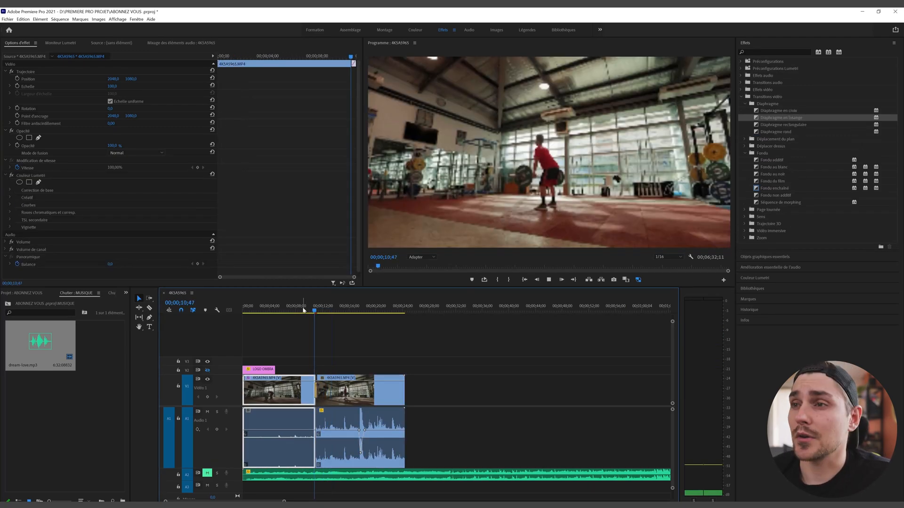
key(space)
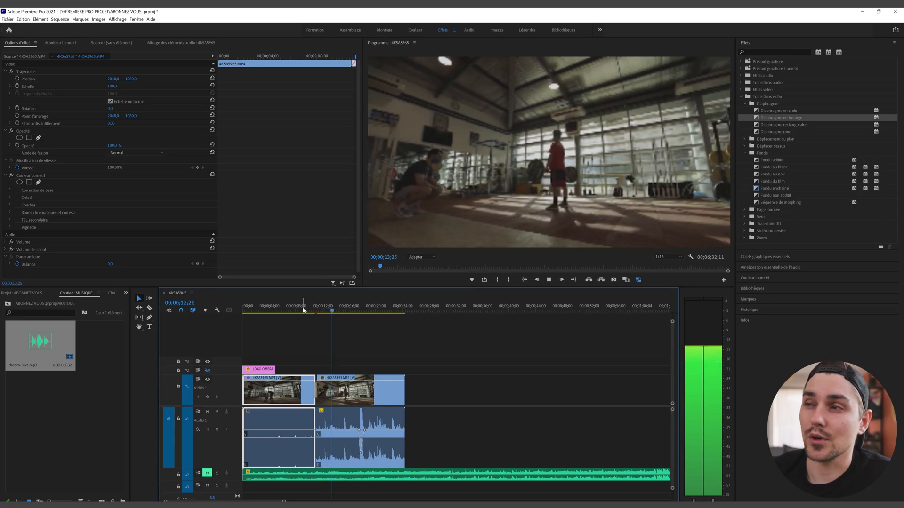
key(space)
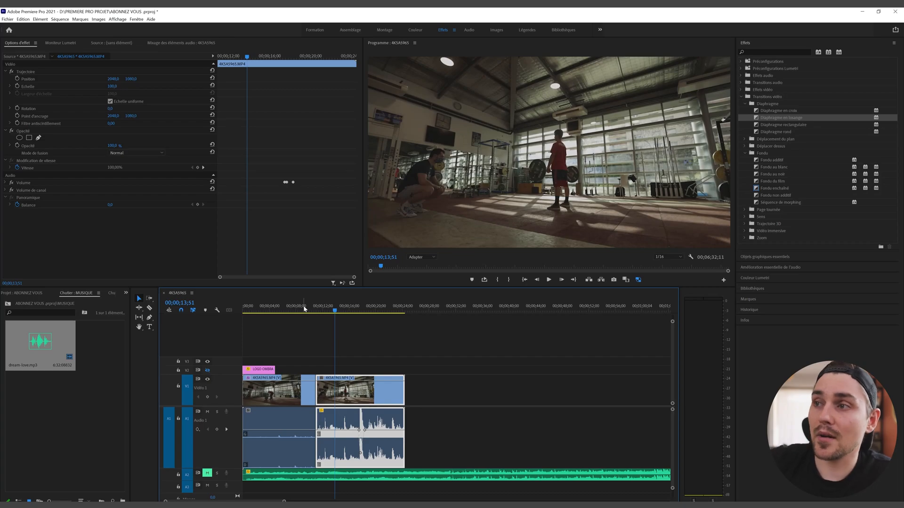
click(743, 98)
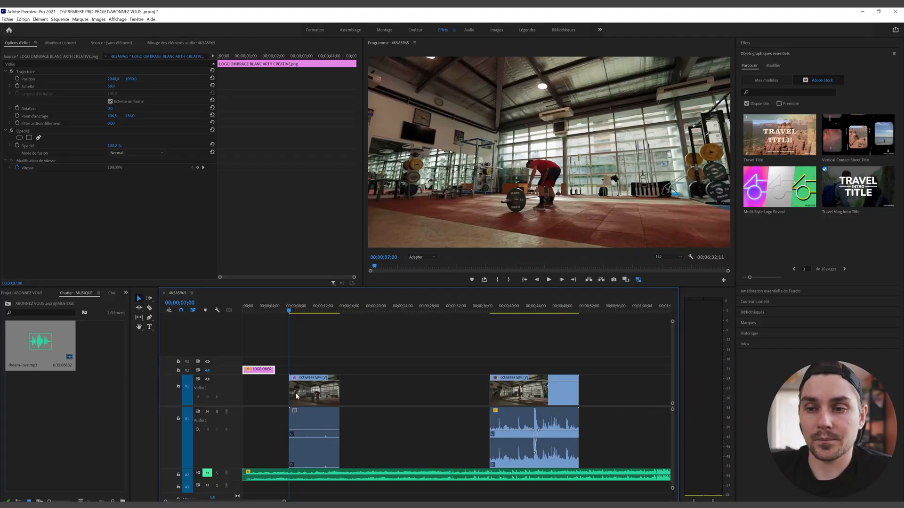
Step: Extend the first gym clip's out-point and delete the second gym clip
drag(336, 390, 454, 390)
click(524, 398)
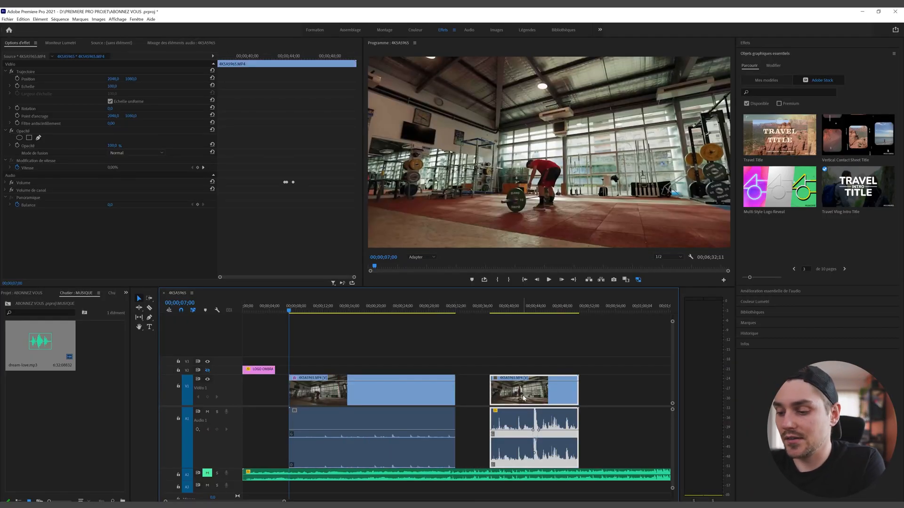
key(Delete)
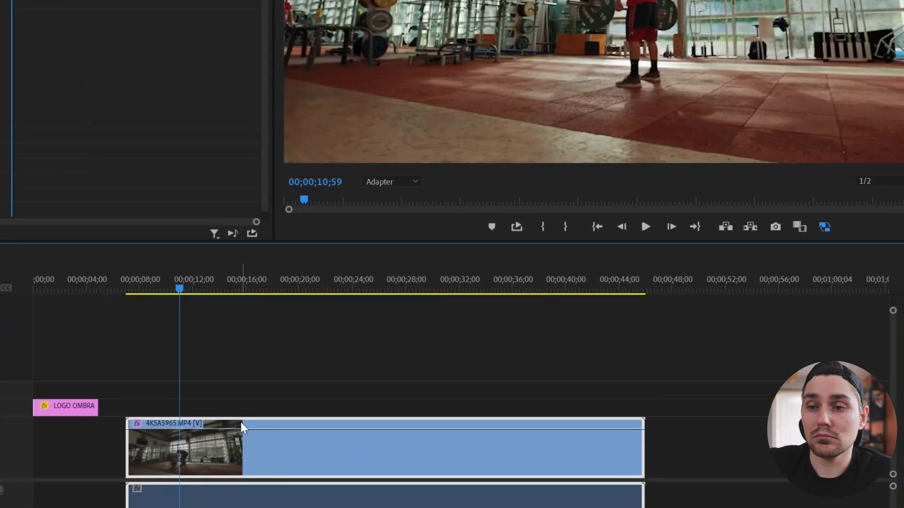
Step: Set the gym clip's speed to 500% in Vitesse/Durée
right_click(337, 391)
right_click(222, 449)
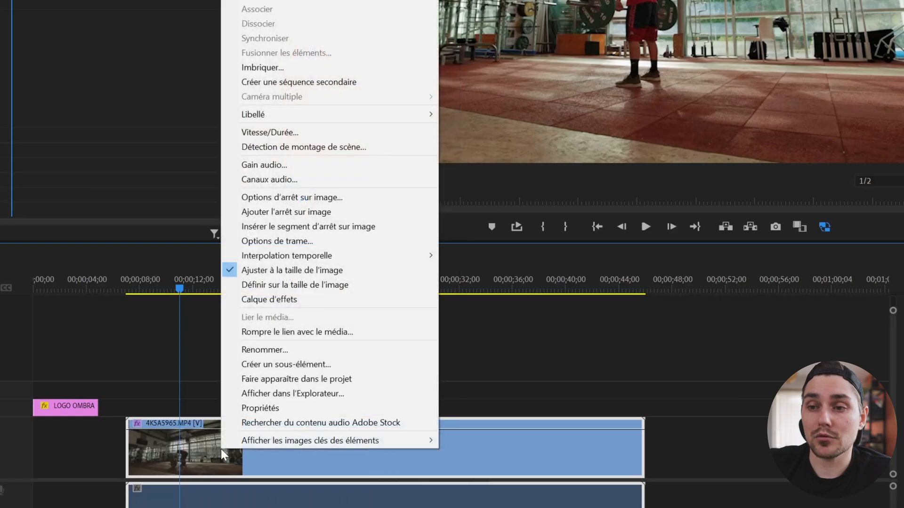
click(306, 131)
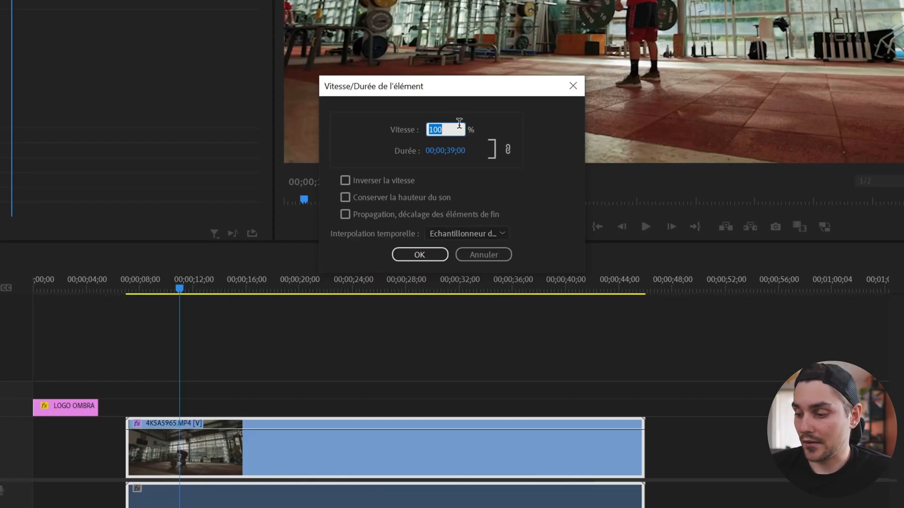
text(5)
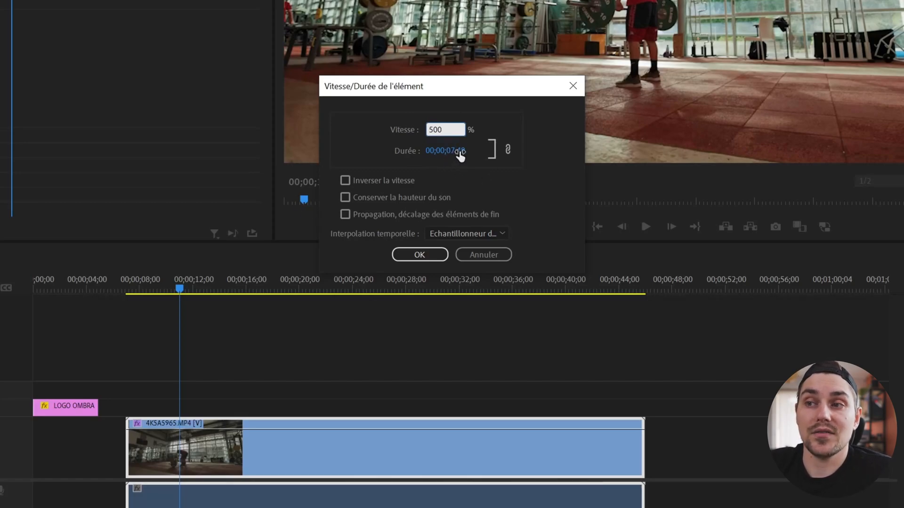
double_click(447, 131)
text(100)
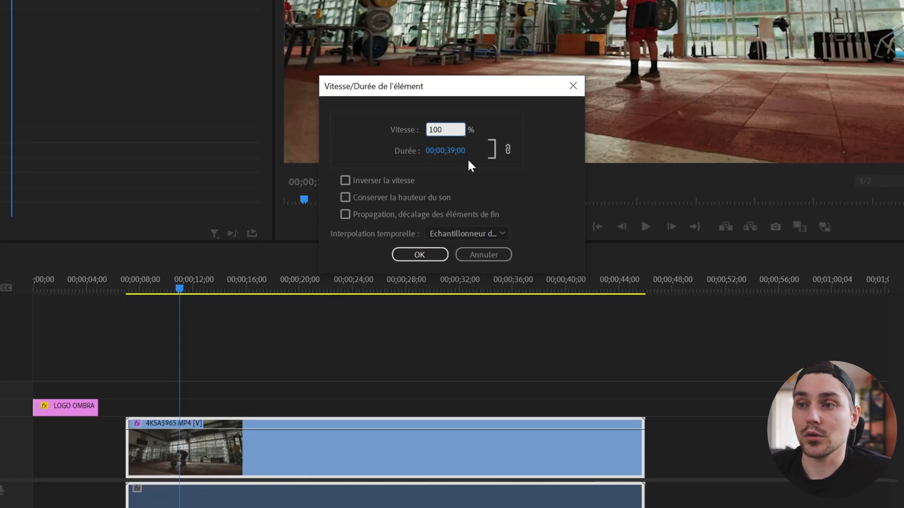
double_click(447, 129)
text(5)
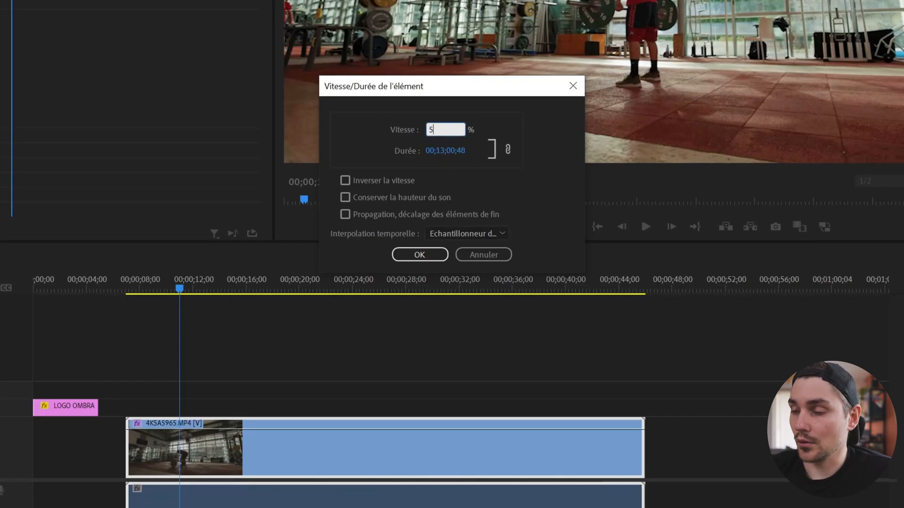
text(00)
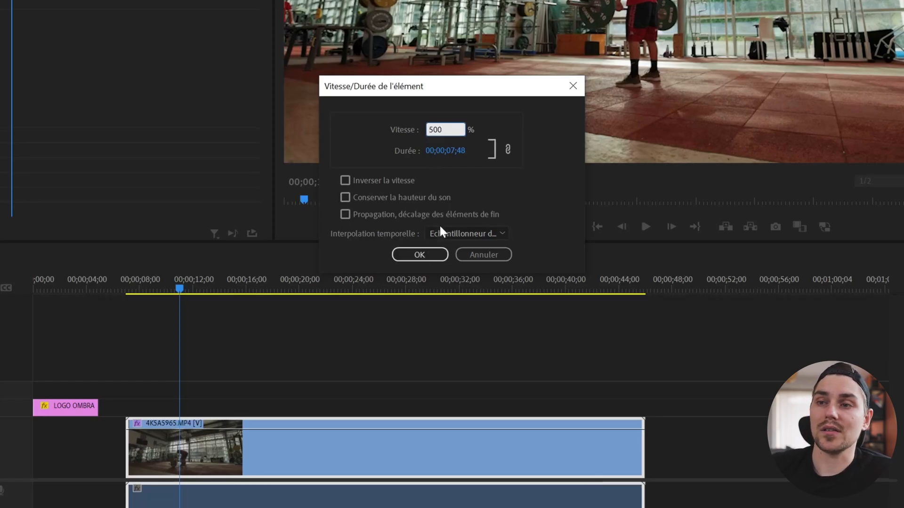
click(436, 258)
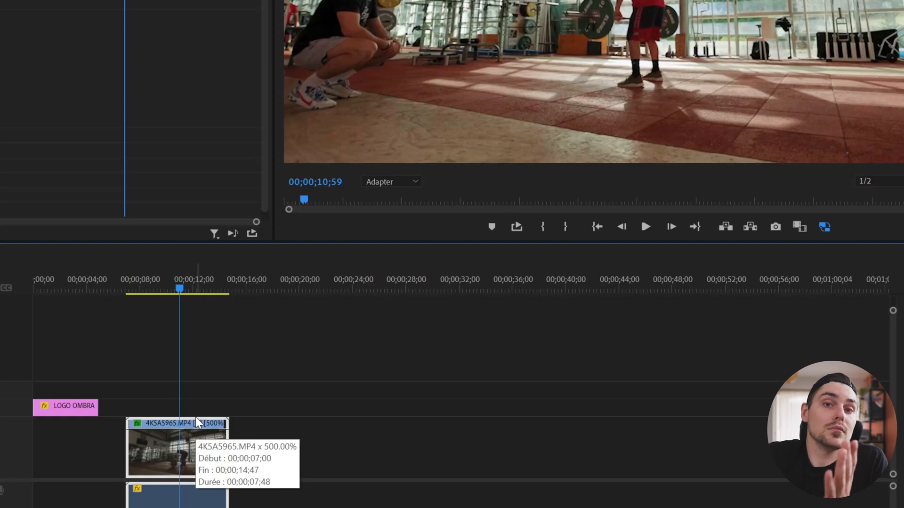
Step: Play the 500% gym clip from near its start
click(127, 296)
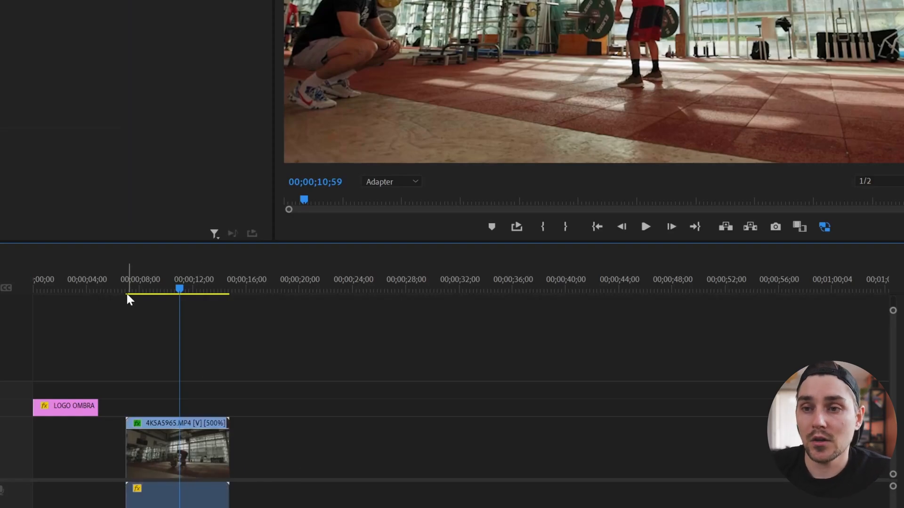
click(134, 284)
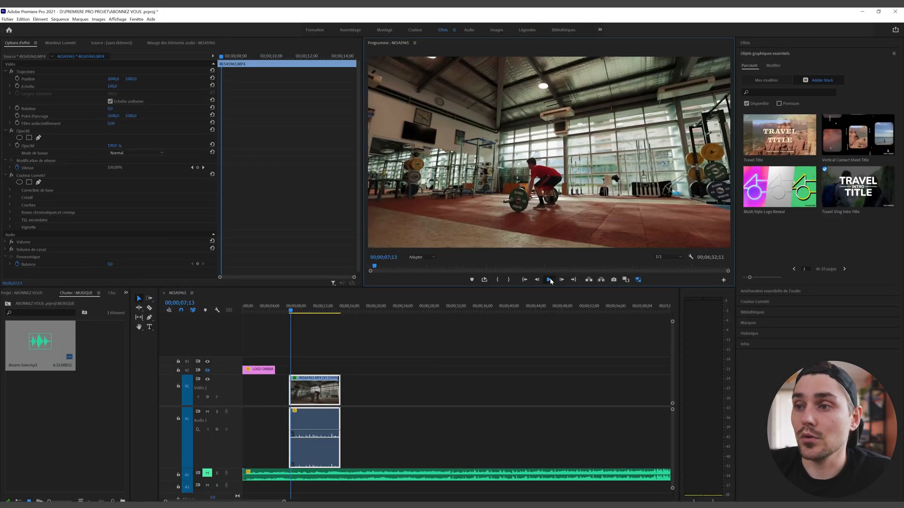
click(645, 226)
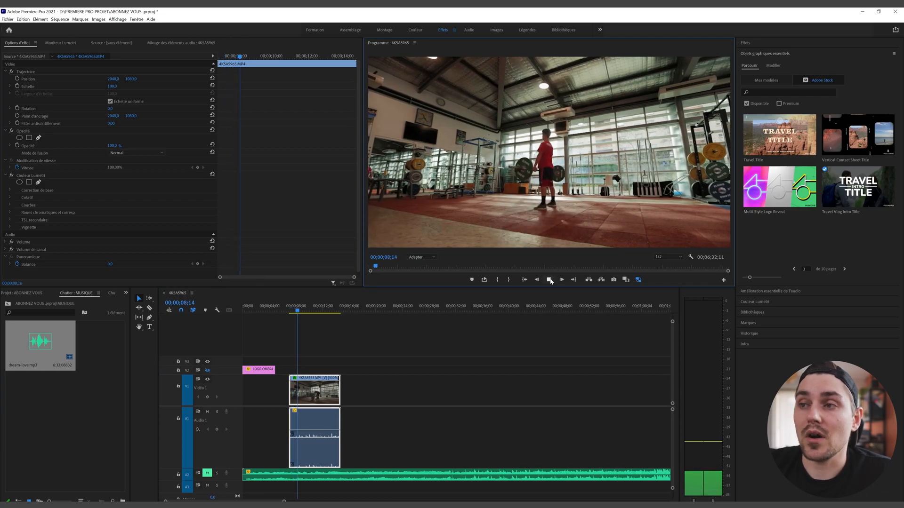
Step: Set the V1 gym clip to 50% speed in Vitesse/Durée and play the slow-motion result
key(ctrl+z)
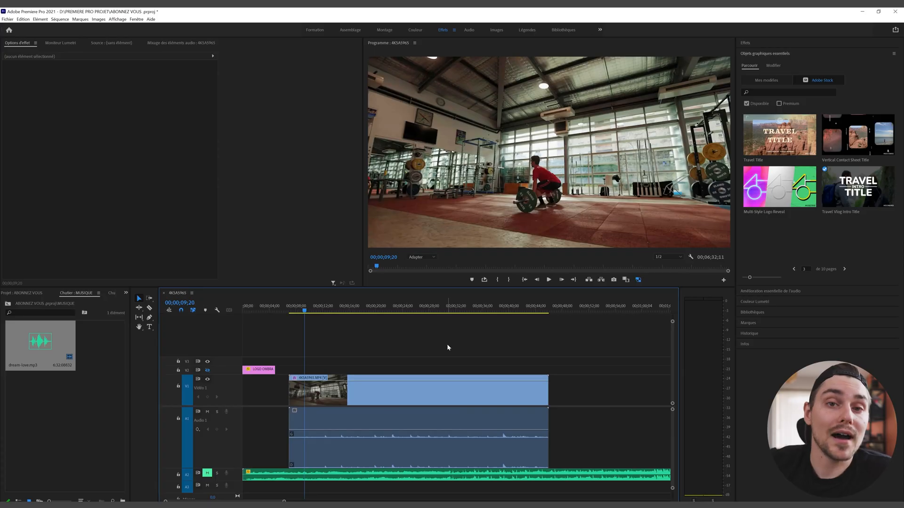
right_click(381, 397)
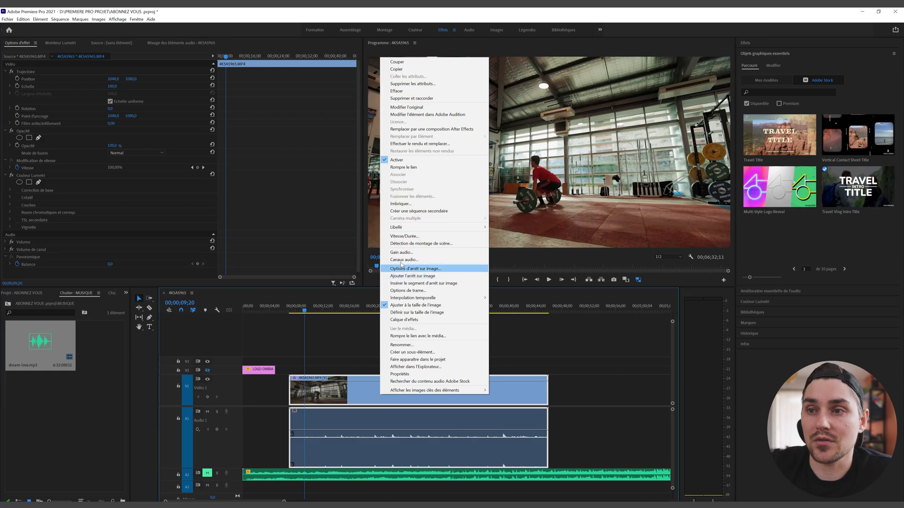
click(401, 237)
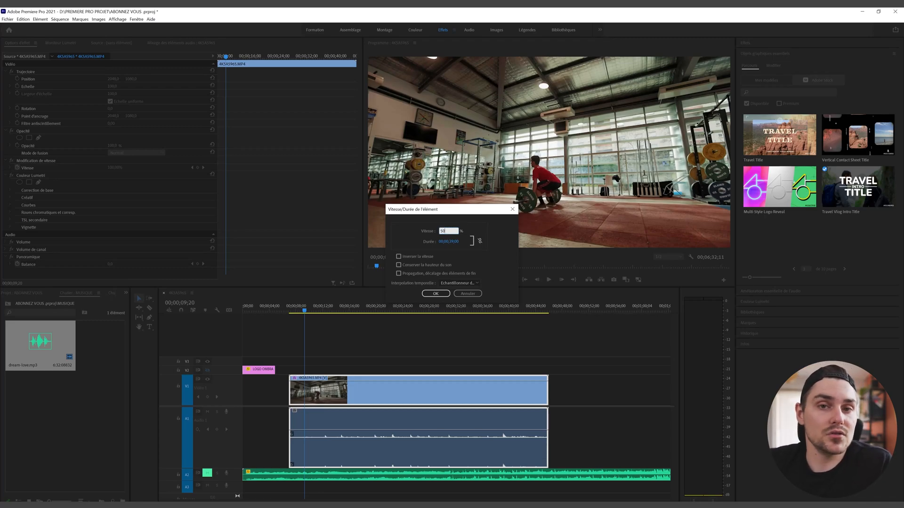
key(Return)
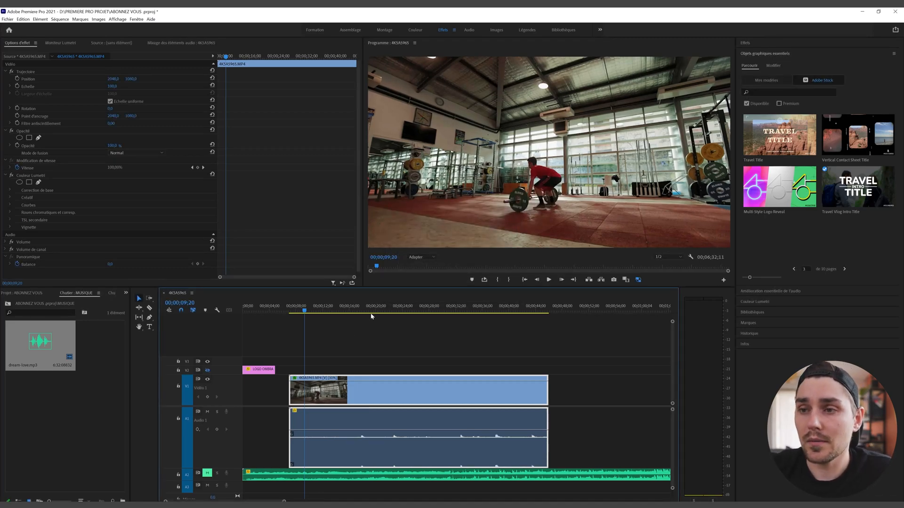
click(550, 280)
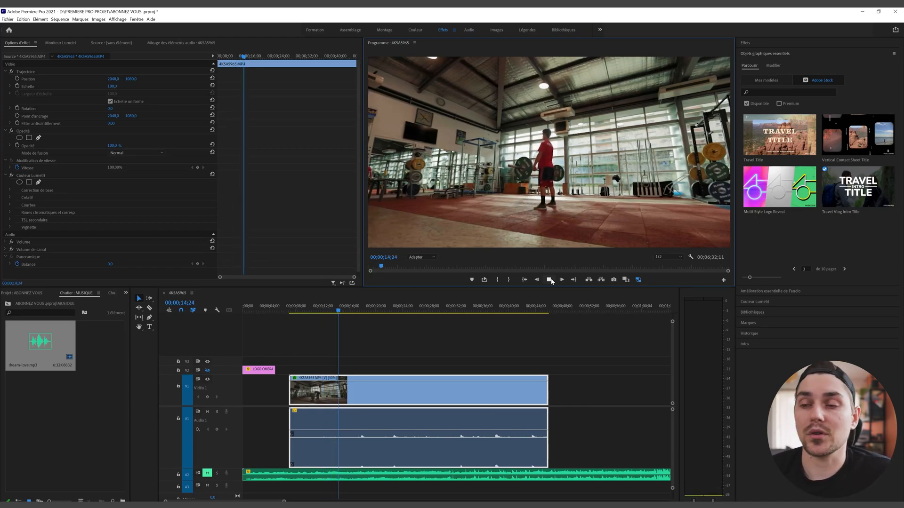
key(space)
right_click(372, 391)
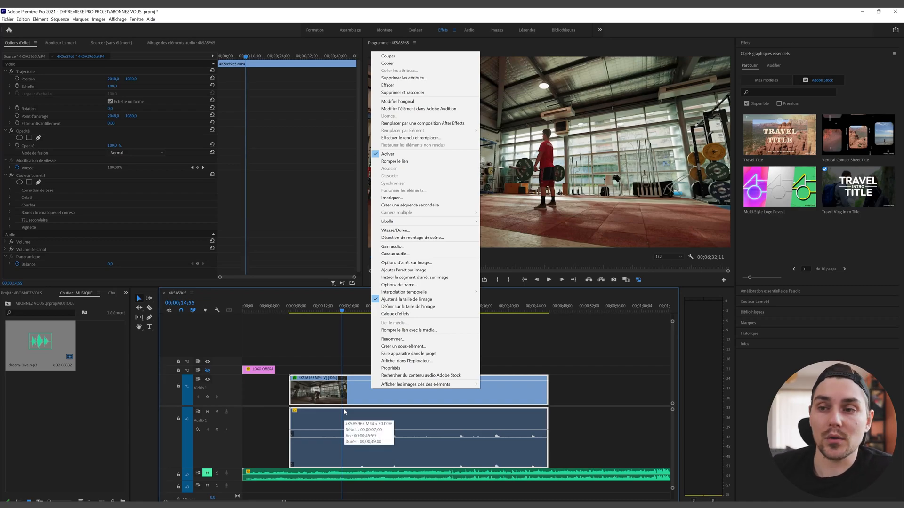
click(390, 368)
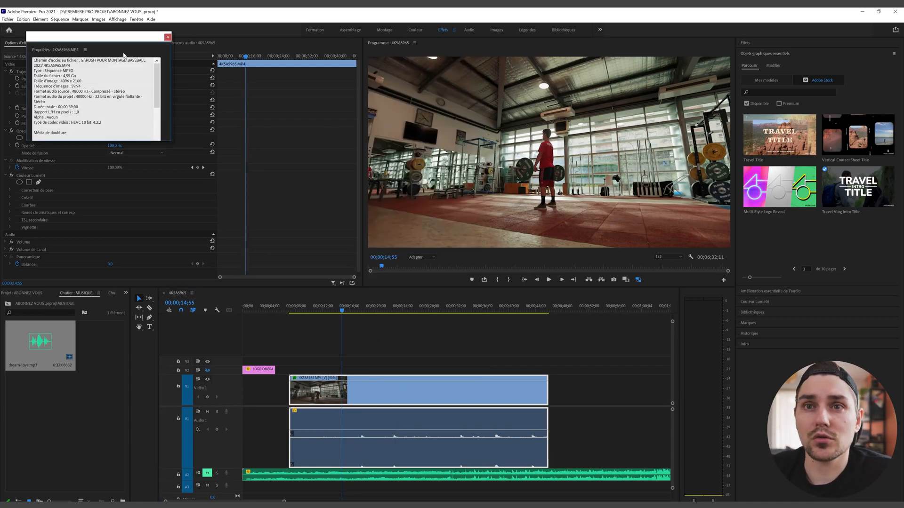
drag(85, 49, 368, 329)
click(386, 313)
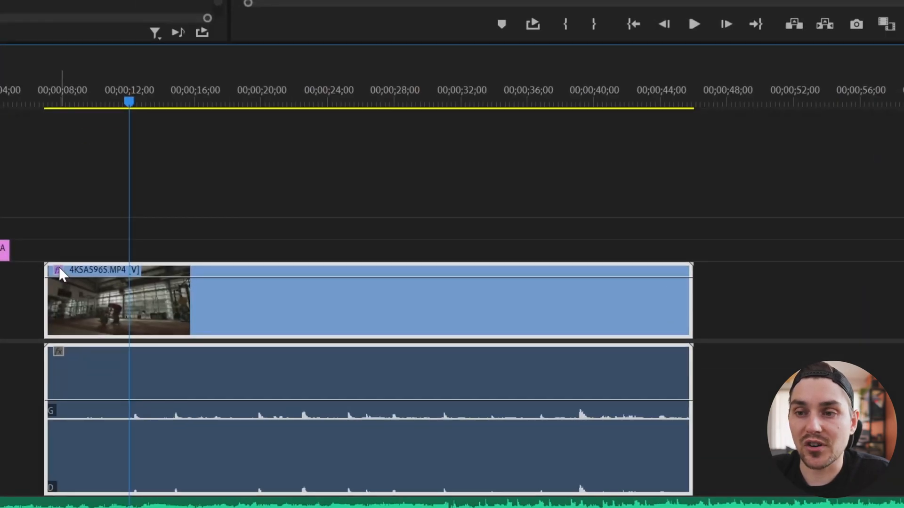
Step: Display the clip's Modification de vitesse > Vitesse line on the timeline
click(295, 378)
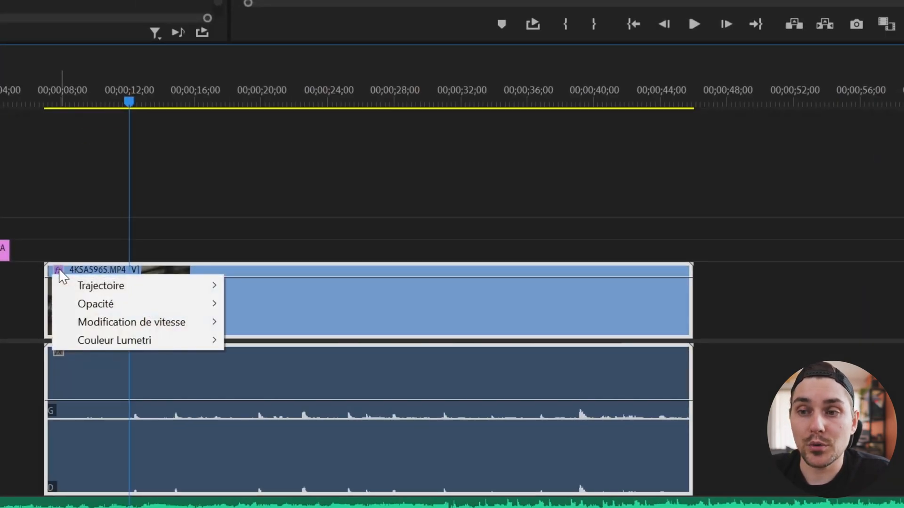
mouse_move(99, 325)
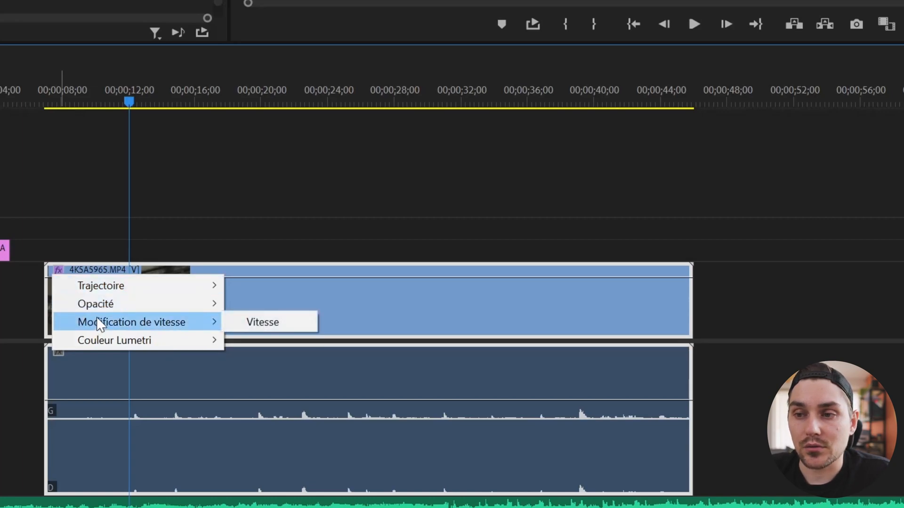
click(271, 324)
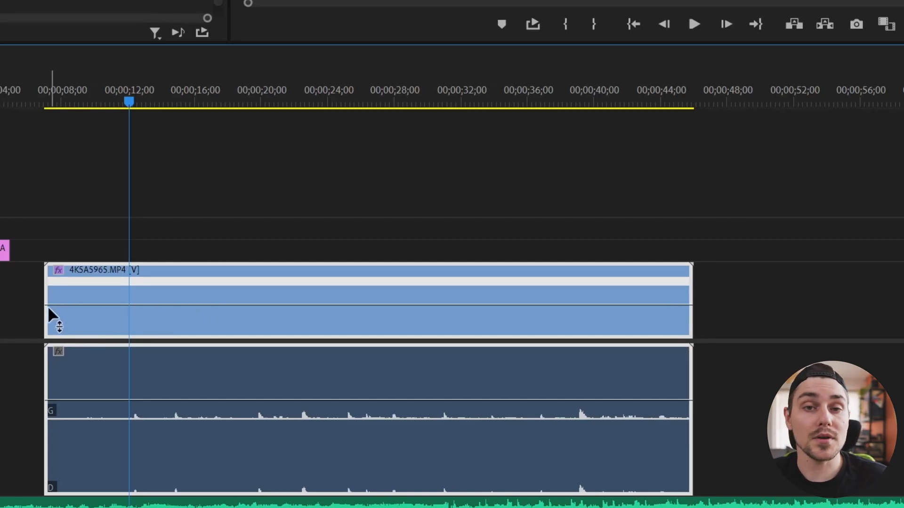
Step: Add speed keyframes near 12 and 13 seconds and raise the stretch between them to about 399%
mouse_move(53, 316)
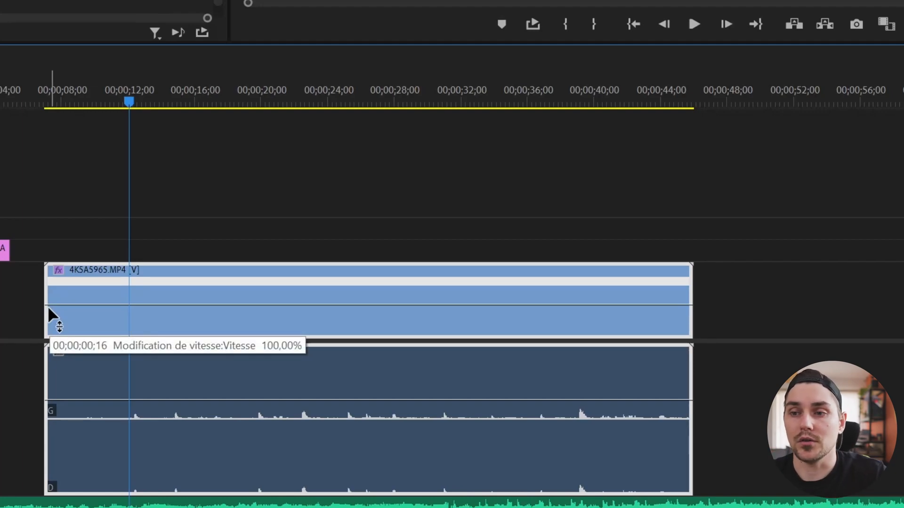
ctrl+click(119, 305)
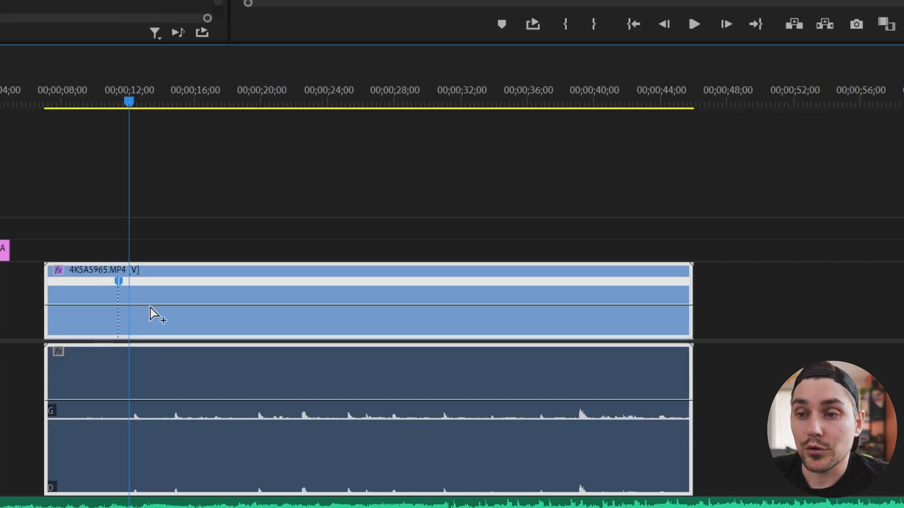
ctrl+click(179, 305)
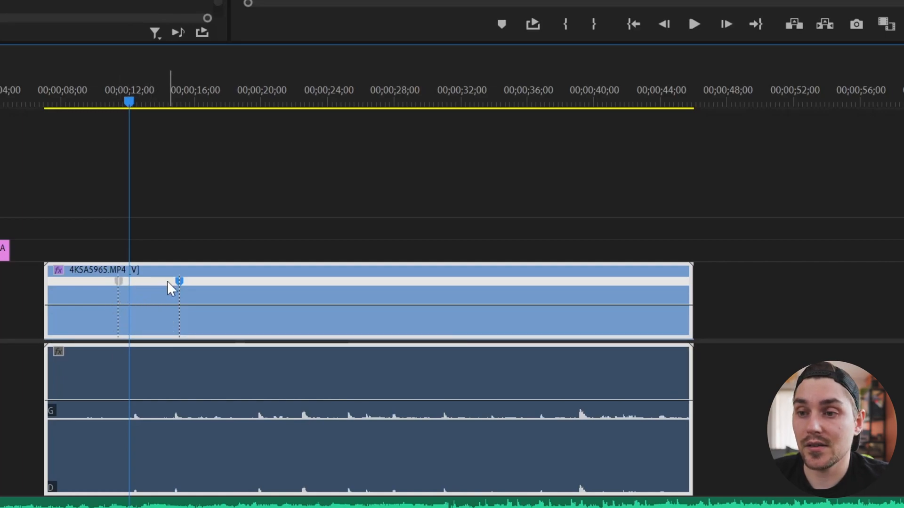
click(148, 307)
drag(147, 306, 149, 41)
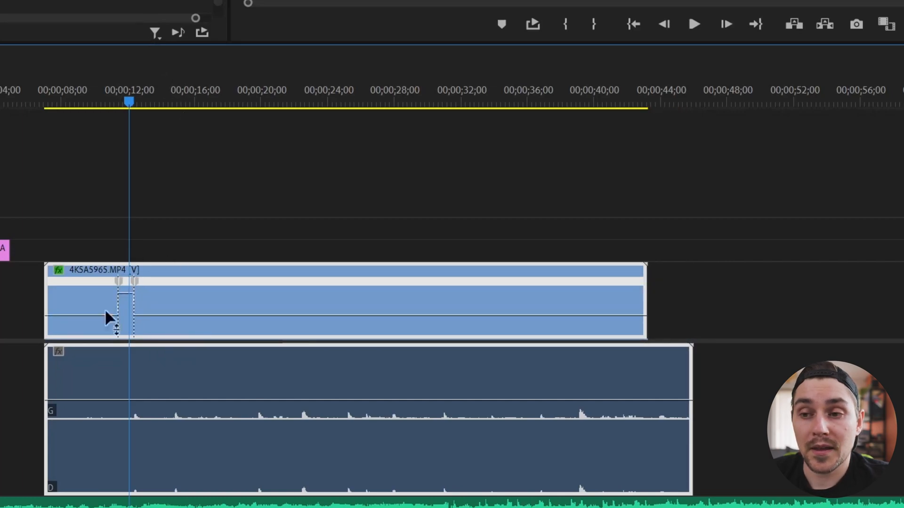
drag(124, 294, 125, 293)
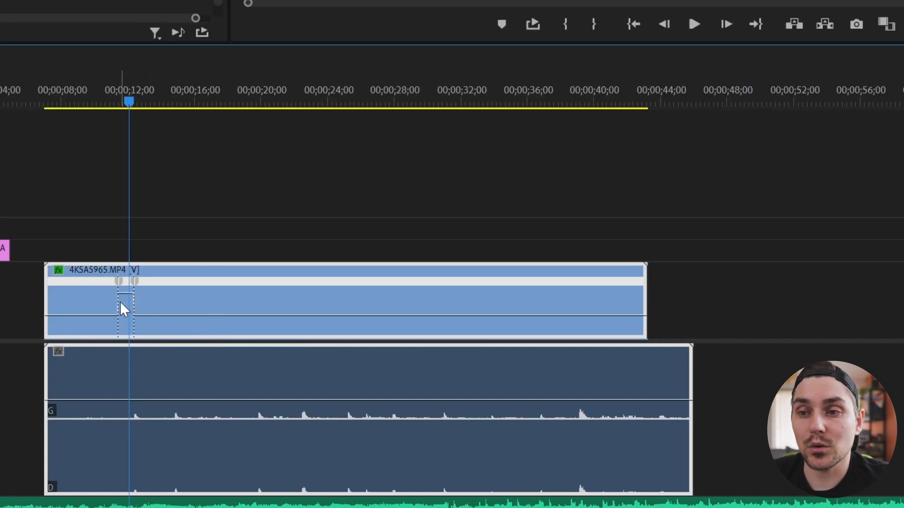
key(=)
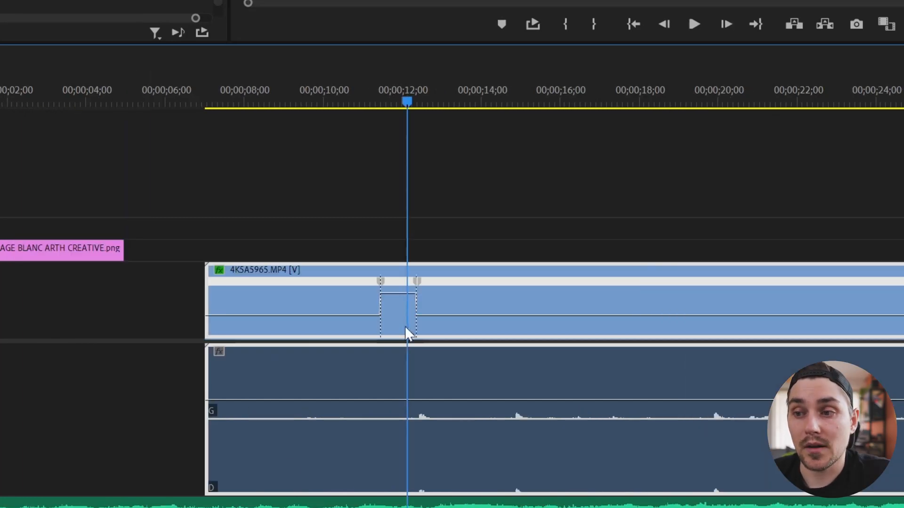
Step: Lower the speed between the keyframes, preview it, then split the first speed keyframe into a gradual ramp
drag(398, 294, 398, 319)
click(355, 100)
key(space)
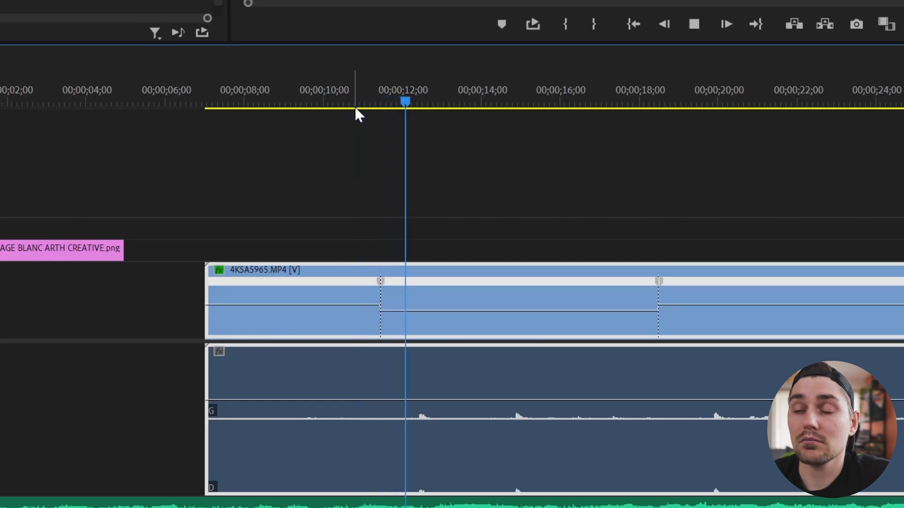
drag(558, 89, 632, 87)
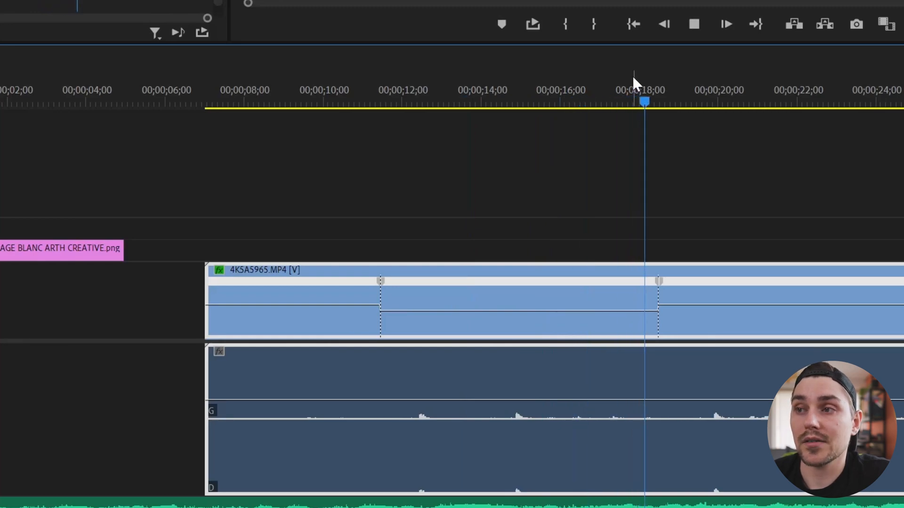
click(525, 90)
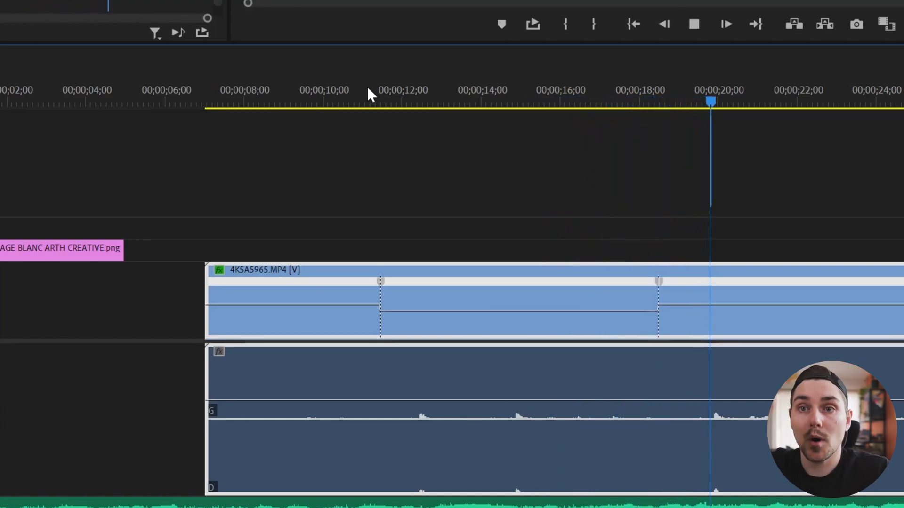
key(space)
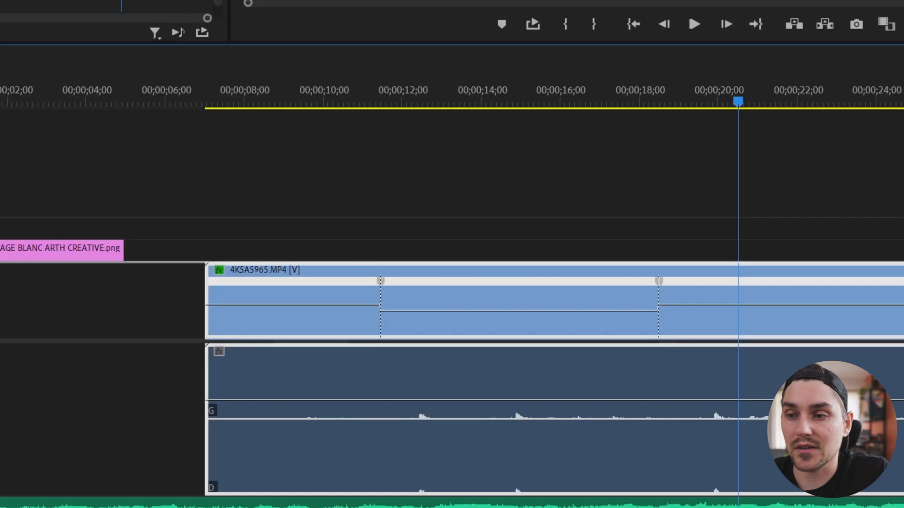
drag(1, 262, 1, 151)
drag(385, 170, 401, 170)
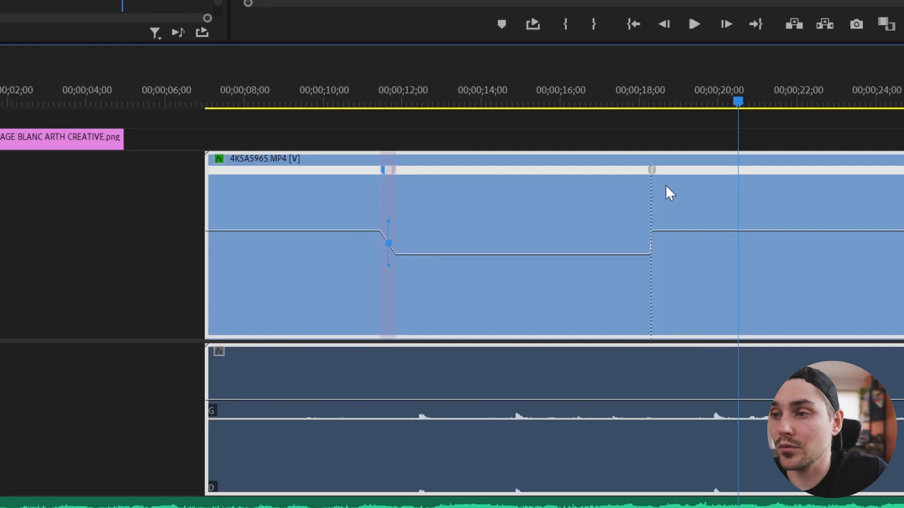
Step: Split the second speed keyframe into a ramp and curve both ramps with their Bezier handles
drag(651, 181, 634, 186)
click(384, 170)
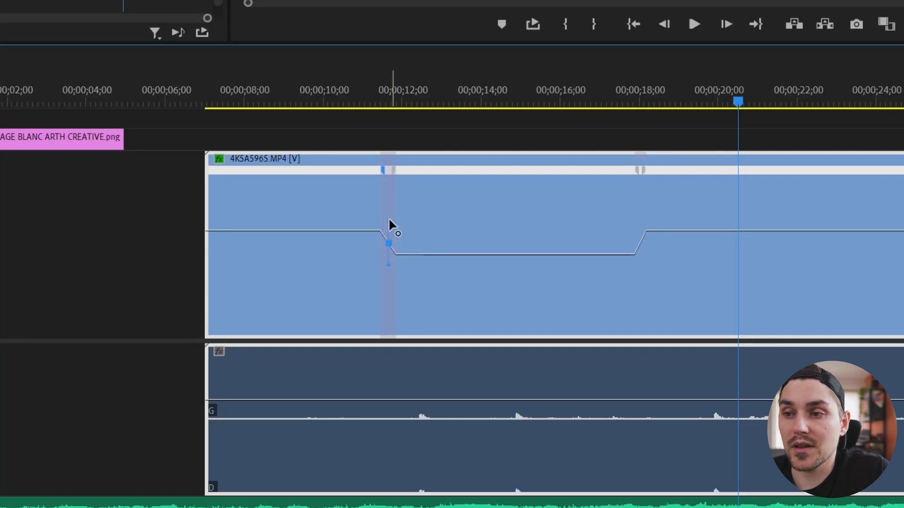
drag(391, 245, 369, 240)
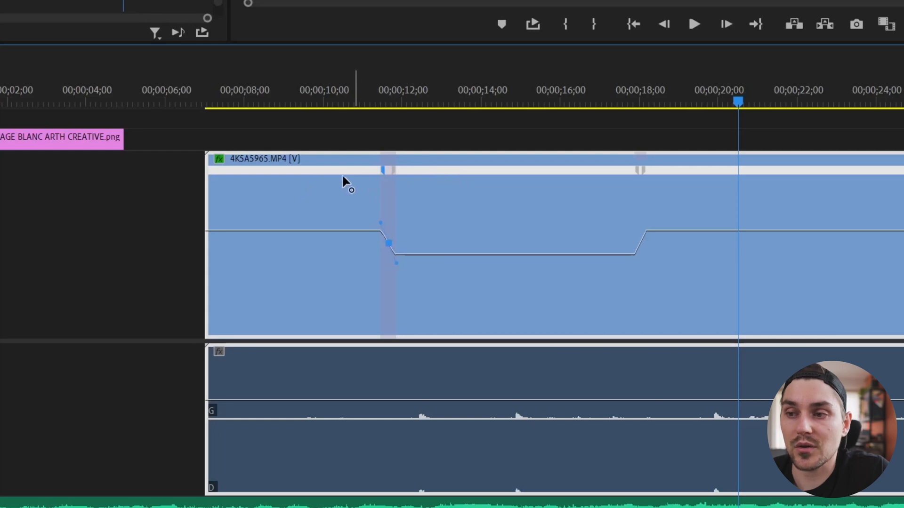
click(296, 185)
click(637, 167)
drag(643, 226, 724, 264)
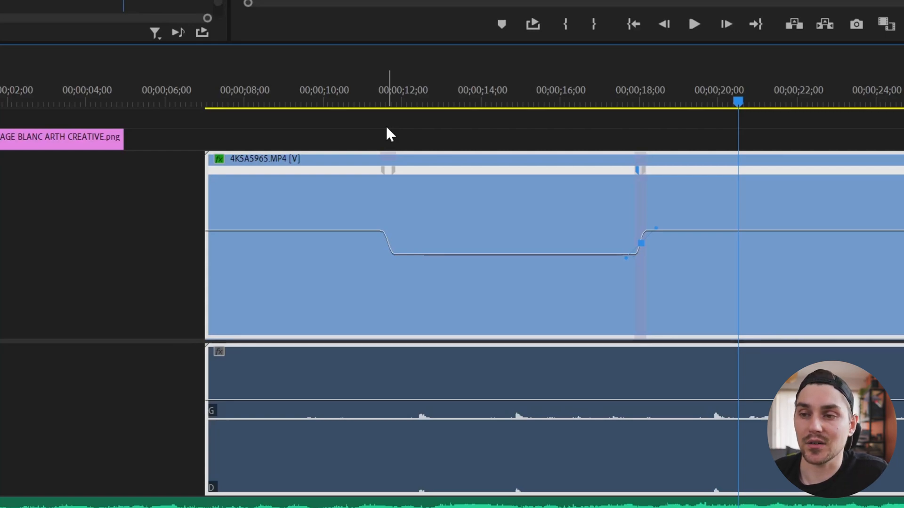
Step: Lengthen the first speed ramp and play the smoothed result from just before 10 seconds
click(375, 88)
drag(393, 166, 435, 190)
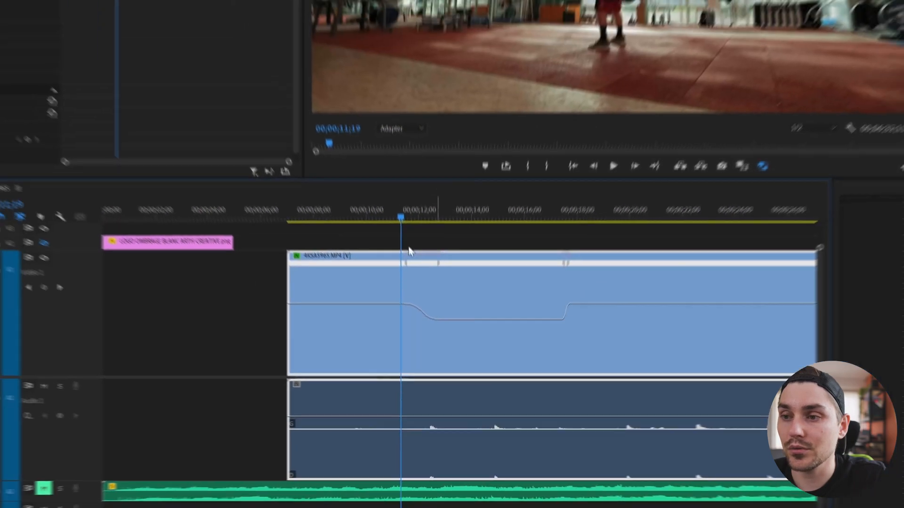
click(362, 214)
key(space)
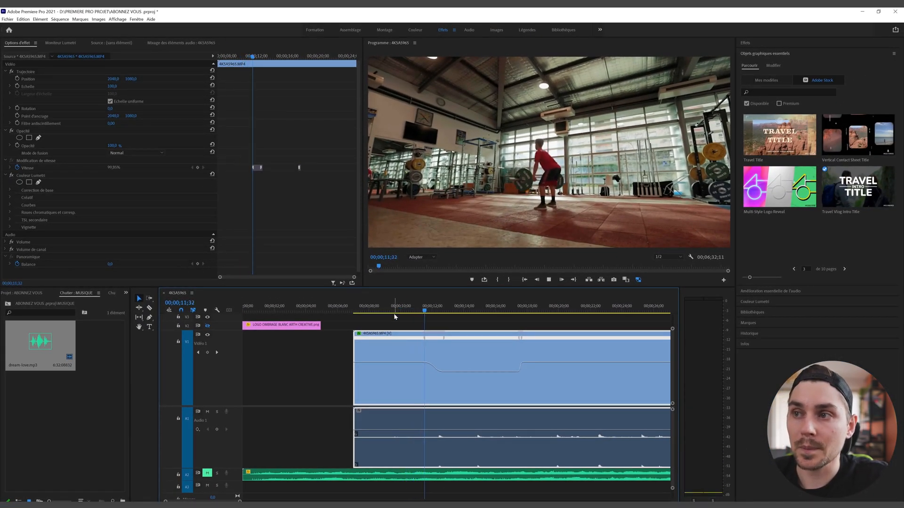
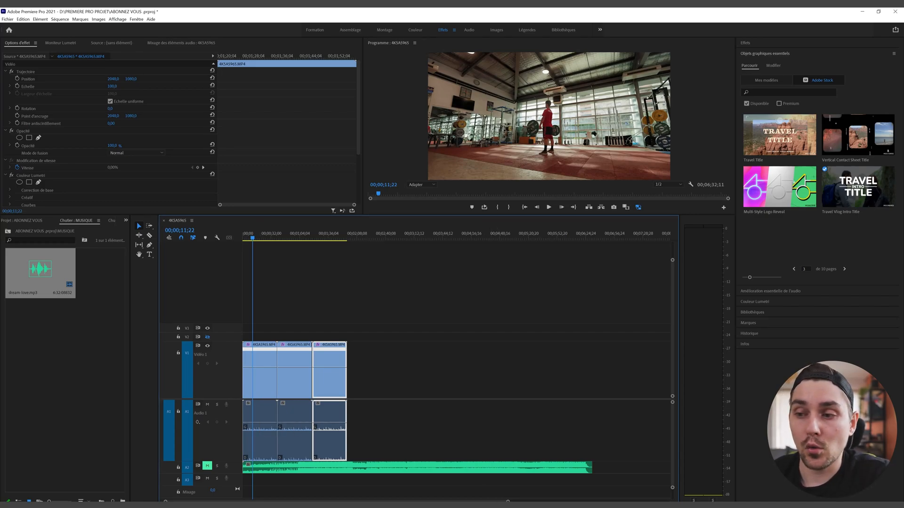
Step: Trim the dream-love.mp3 music on A2 to end with the V1 clips, then select all clips
drag(508, 501, 679, 499)
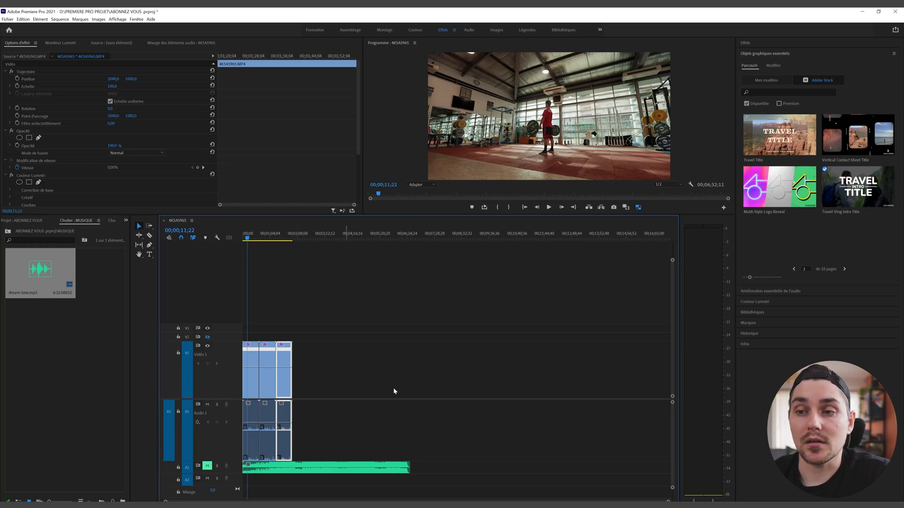
drag(410, 468, 296, 470)
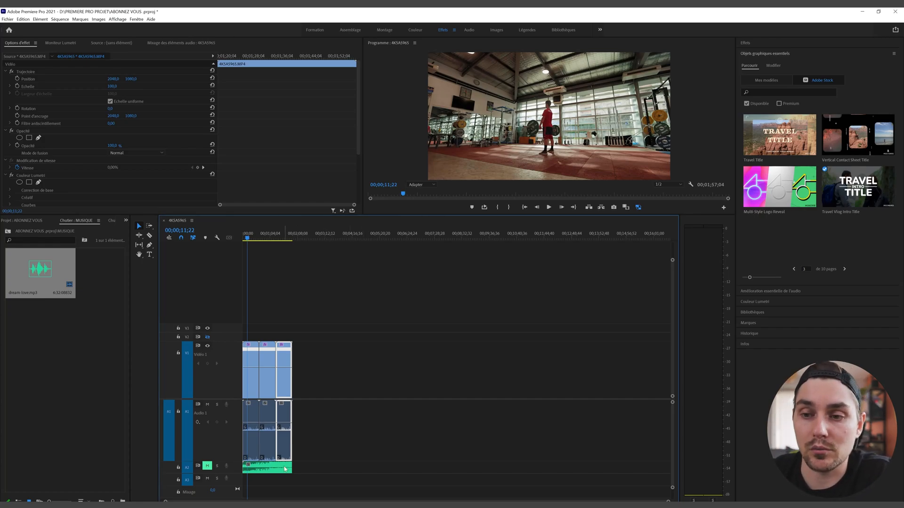
drag(336, 481, 257, 326)
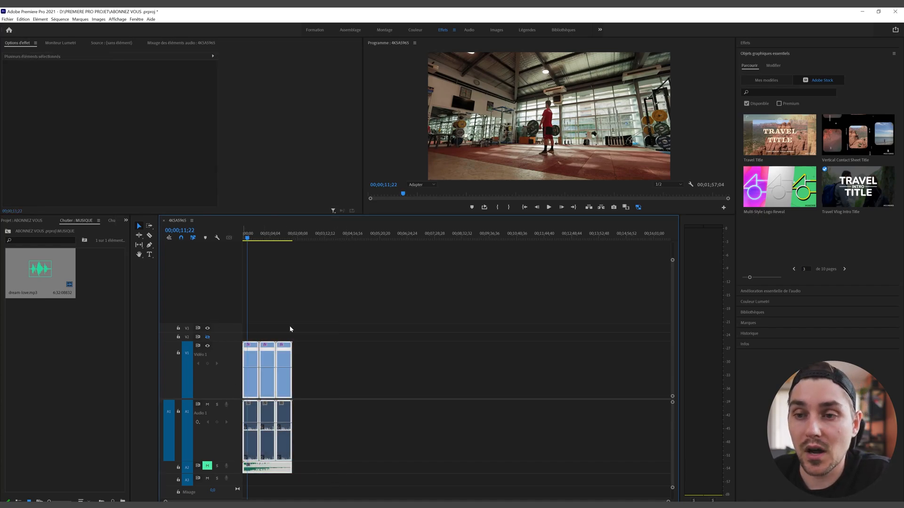
Step: Deselect the clips, return the playhead to the sequence start, and save the project
click(376, 349)
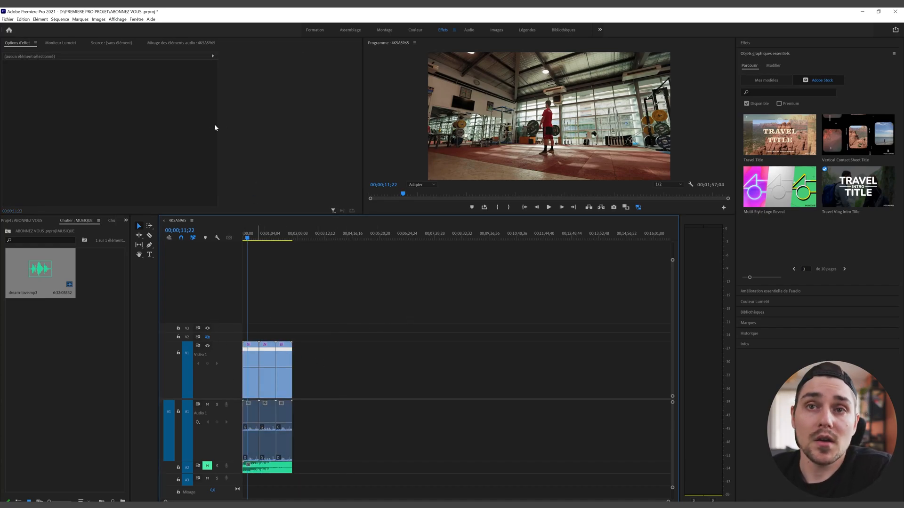
key(Home)
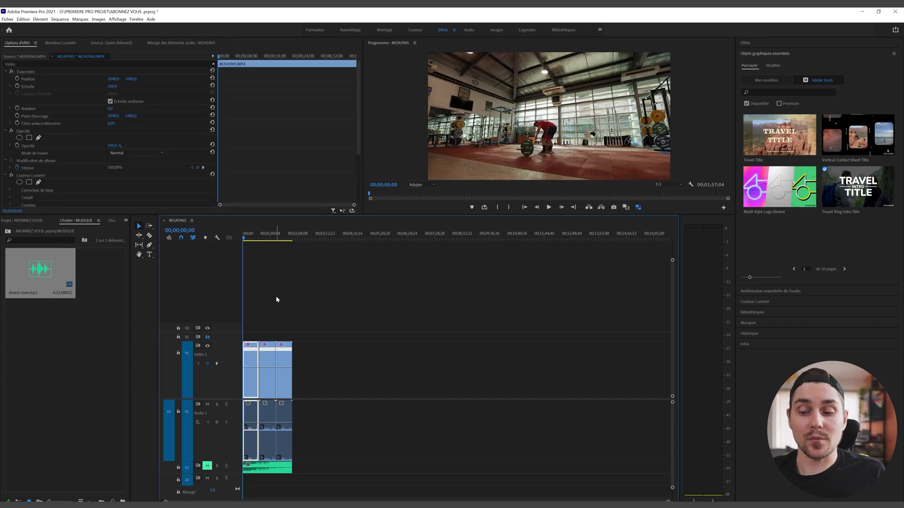
key(ctrl+s)
key(ctrl+m)
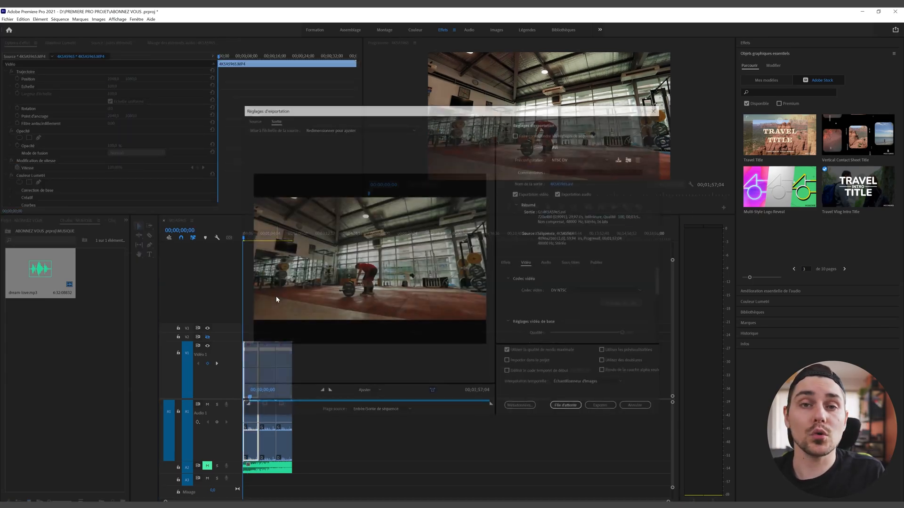
click(656, 109)
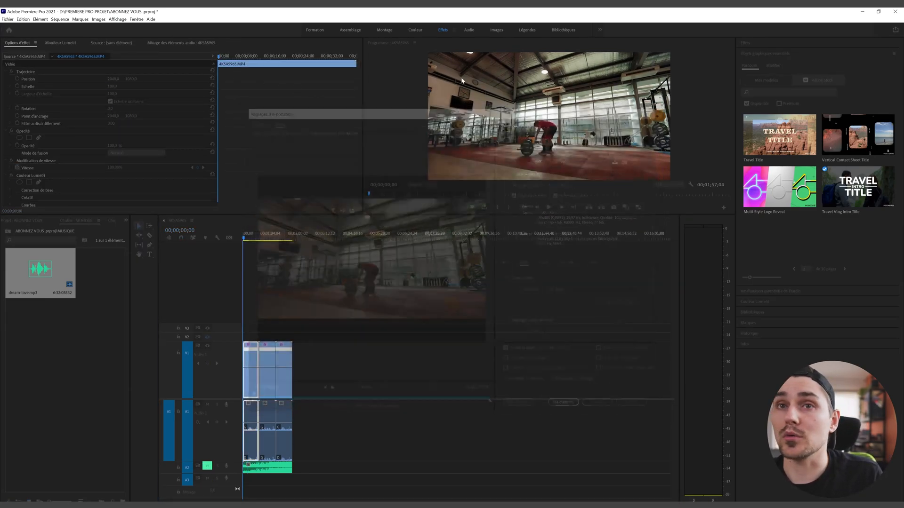
Step: Review the AVI export settings from File > Export > Media, preview the range, and close without exporting
click(7, 20)
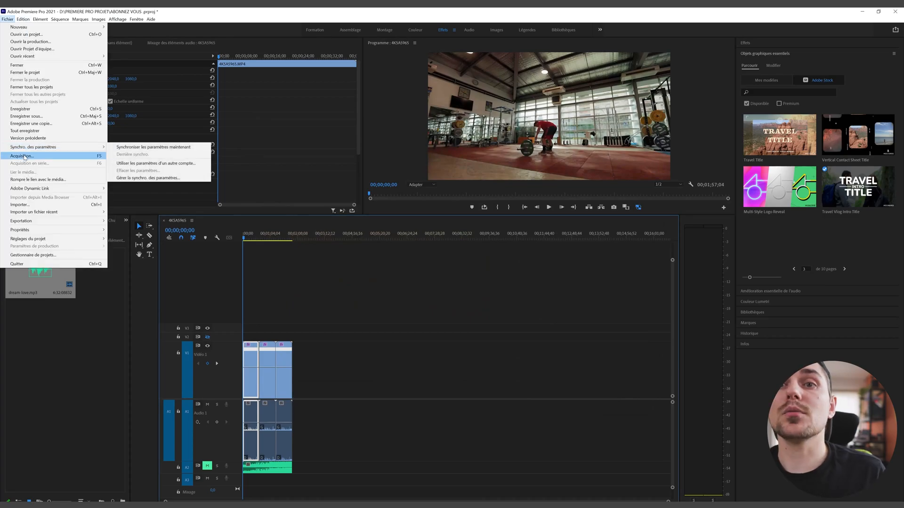
mouse_move(47, 221)
click(123, 221)
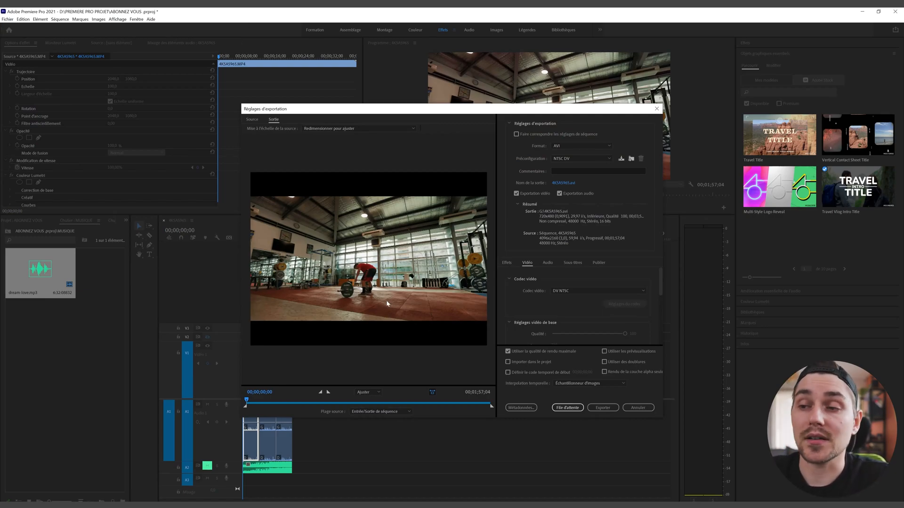
drag(305, 404, 518, 400)
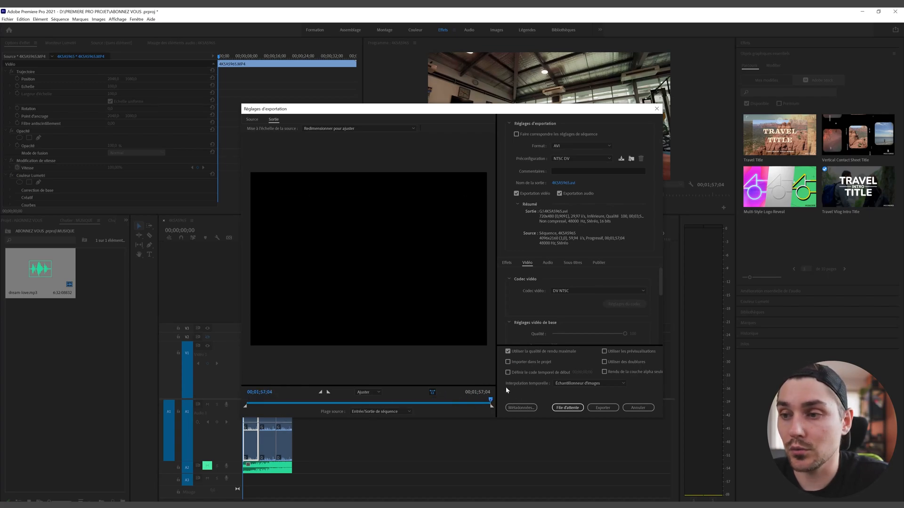
drag(444, 117, 590, 210)
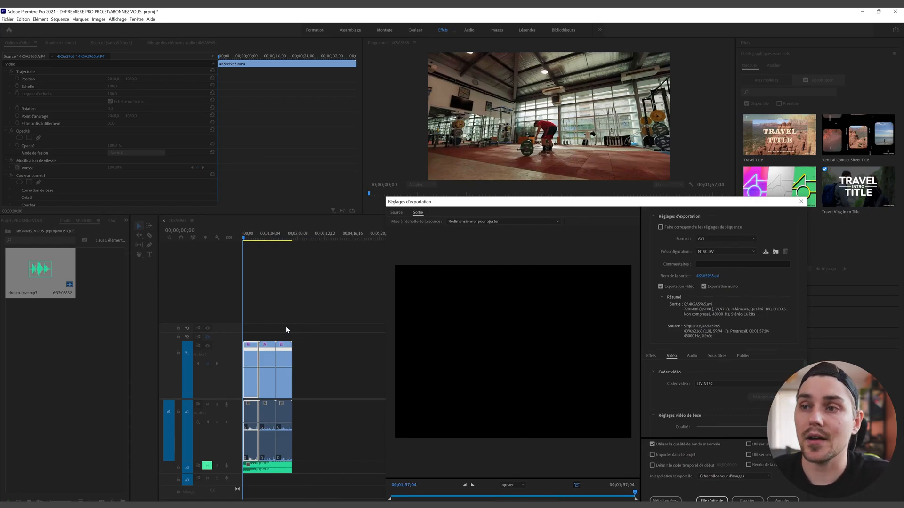
drag(432, 204, 222, 80)
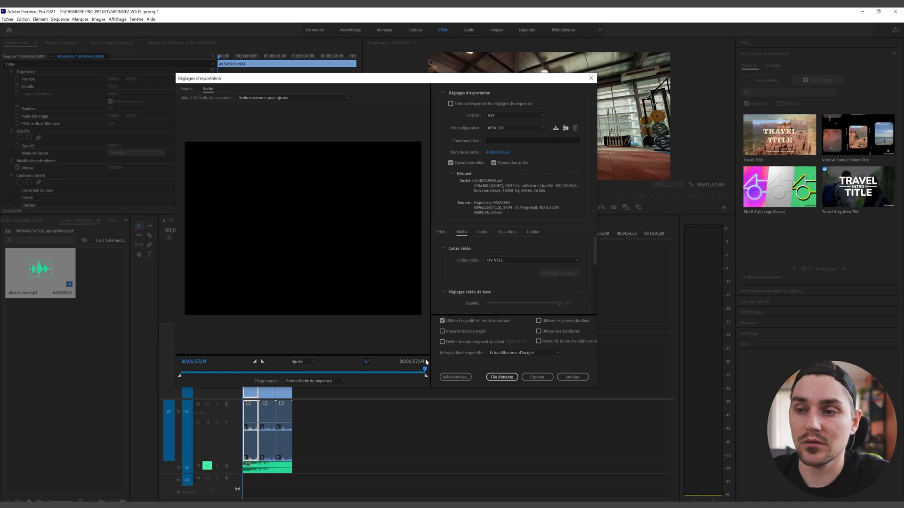
drag(424, 370, 400, 370)
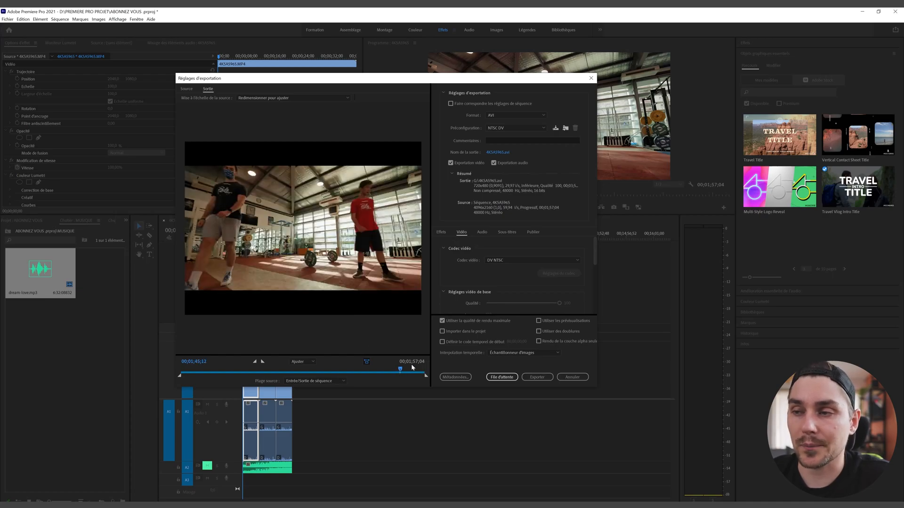
click(591, 78)
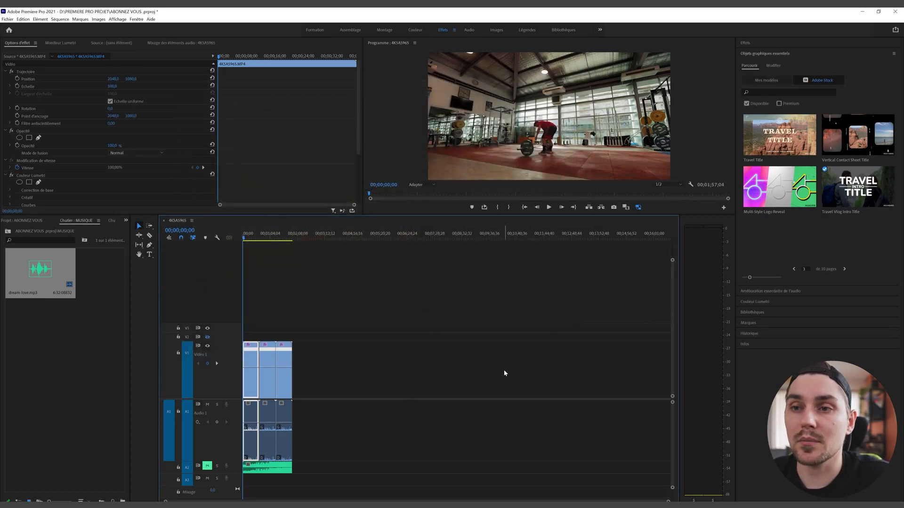
Step: Mark the export range with In at 00;00;28;52 and Out at 00;01;12;38
click(254, 240)
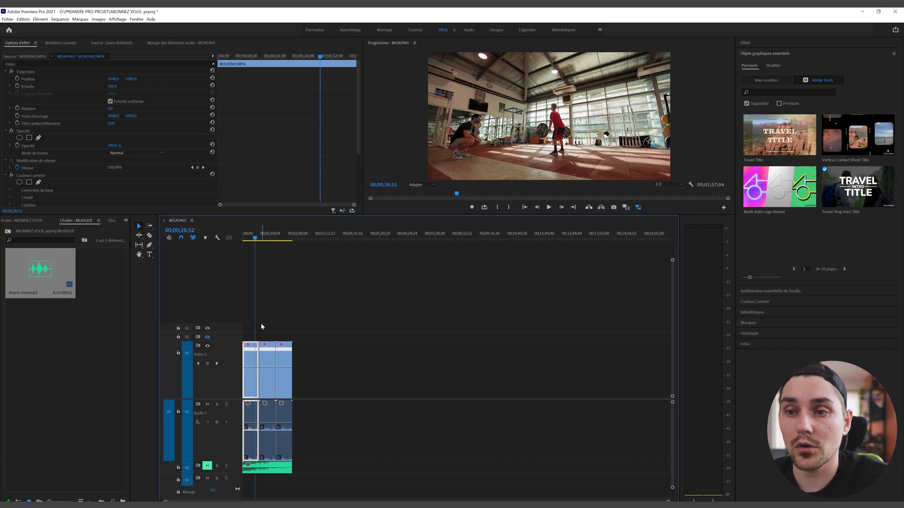
click(269, 353)
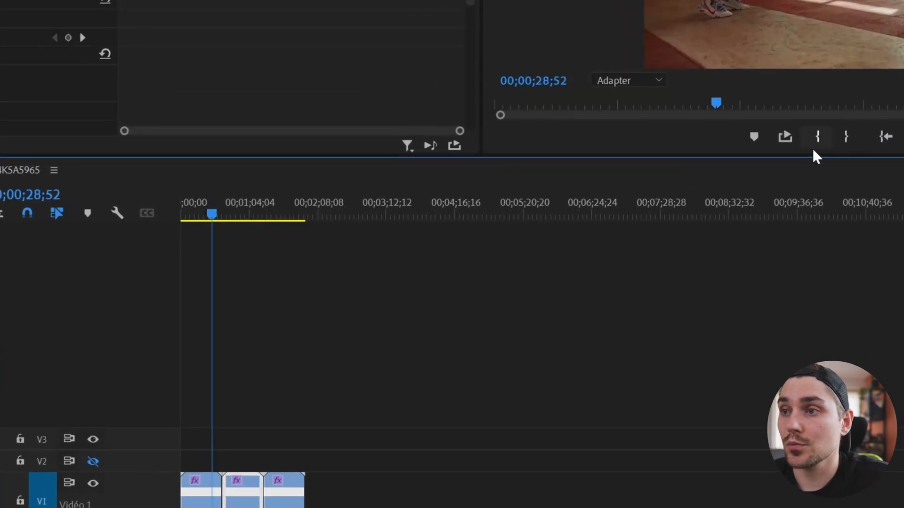
click(810, 135)
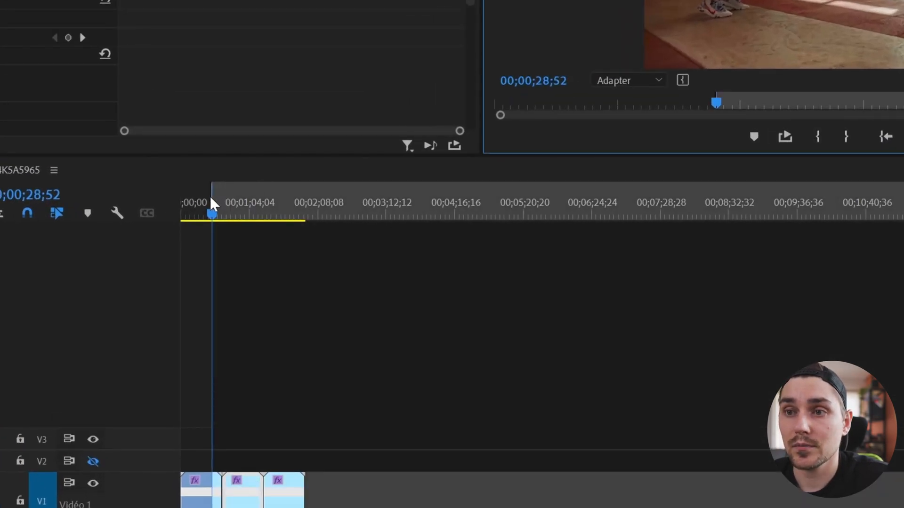
drag(214, 190, 225, 191)
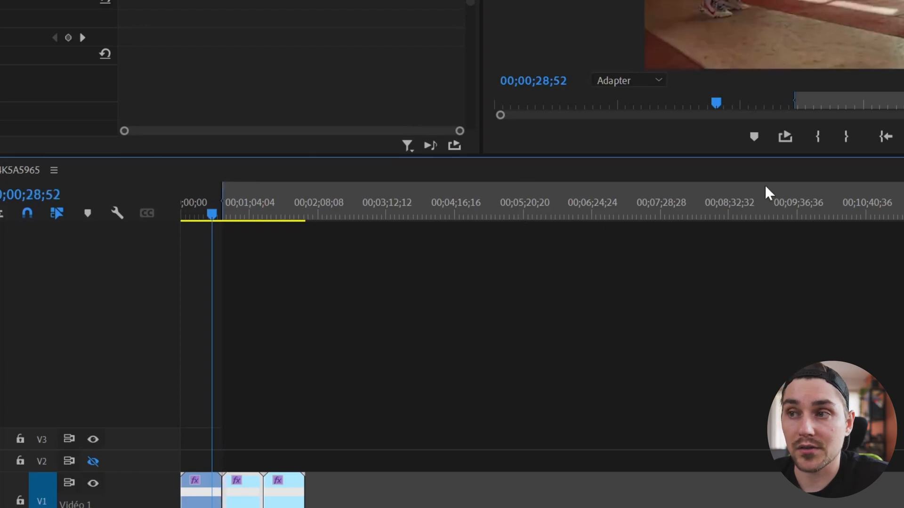
click(259, 199)
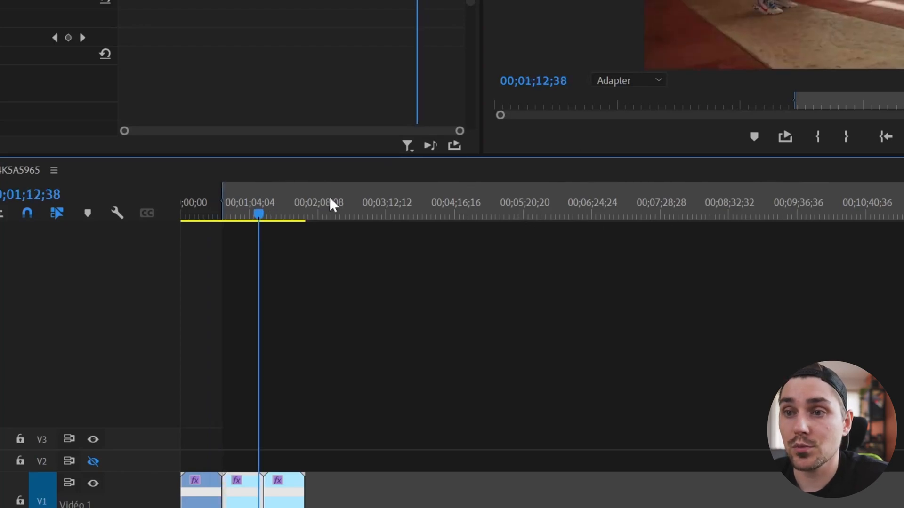
click(846, 137)
drag(258, 192, 264, 192)
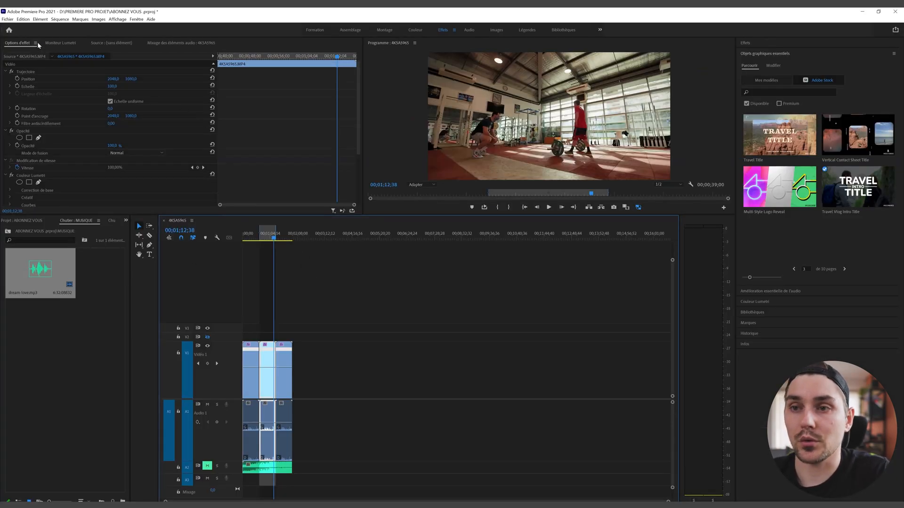
key(ctrl+m)
Step: Preview frames of the in-to-out range in Export Settings and open the Format list
mouse_move(334, 369)
mouse_down()
mouse_move(261, 371)
mouse_move(342, 379)
mouse_up()
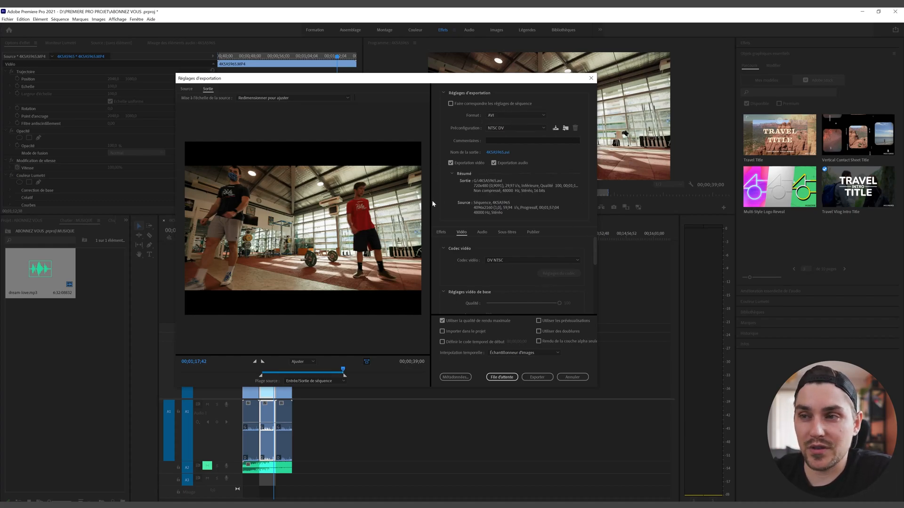
drag(595, 255, 595, 203)
click(505, 114)
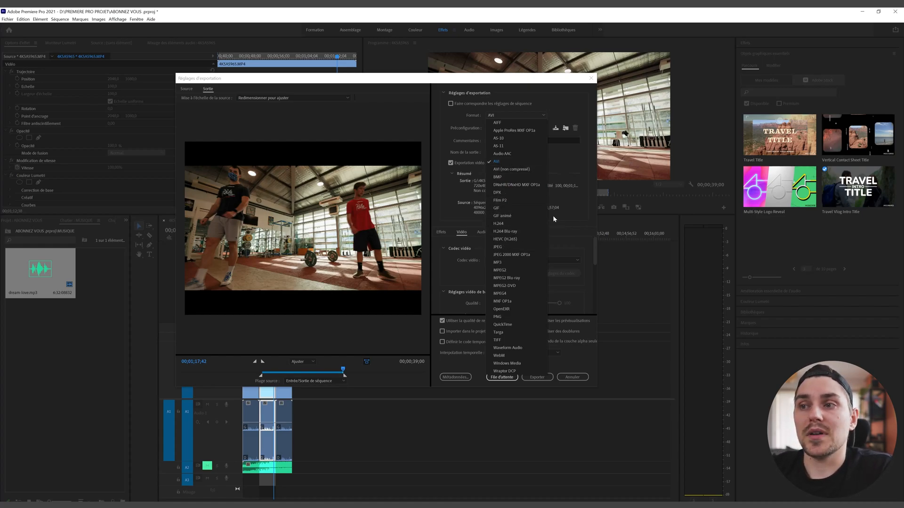
Step: Set the format to H.264 with the Match Source – High Bitrate preset and review the Video settings
click(530, 221)
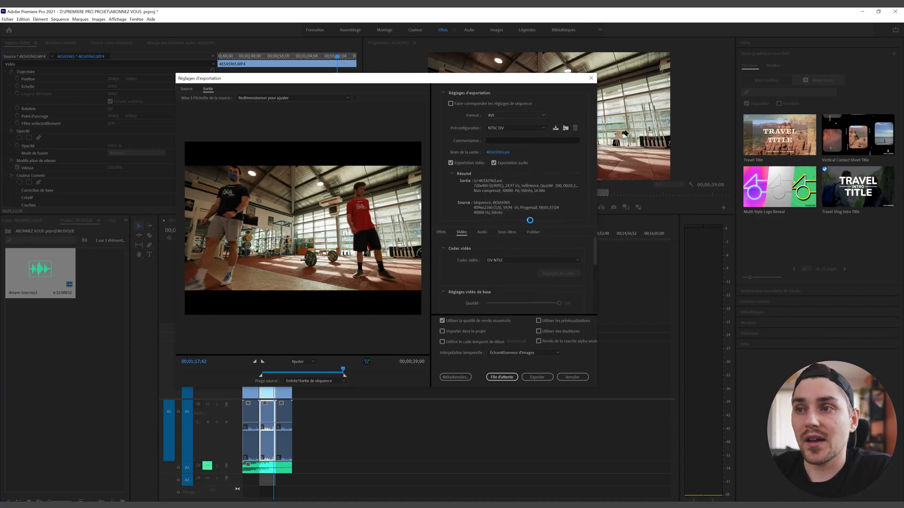
click(516, 128)
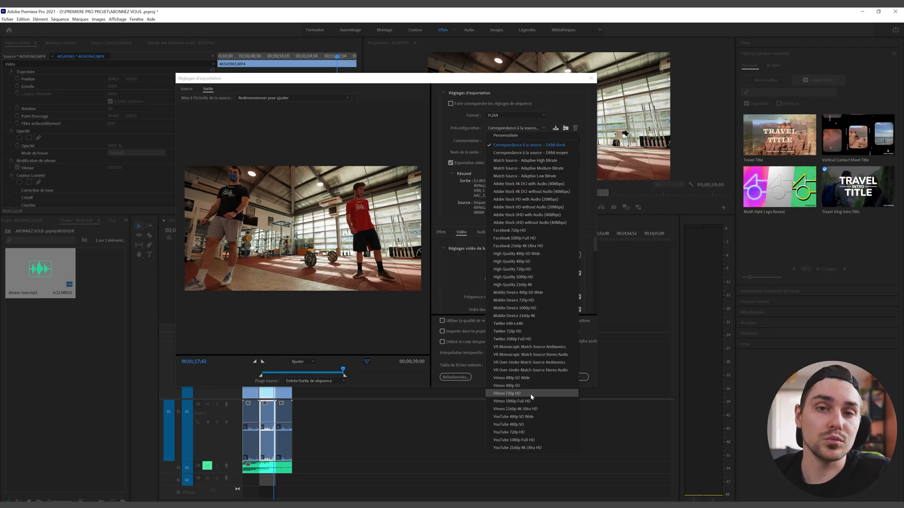
click(442, 251)
scroll(490, 273, down, 5)
scroll(501, 281, up, 2)
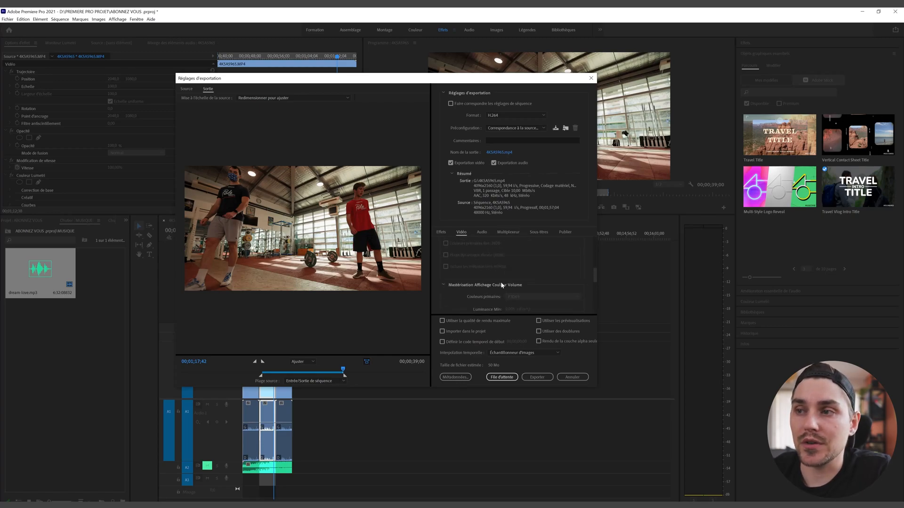
scroll(471, 278, up, 5)
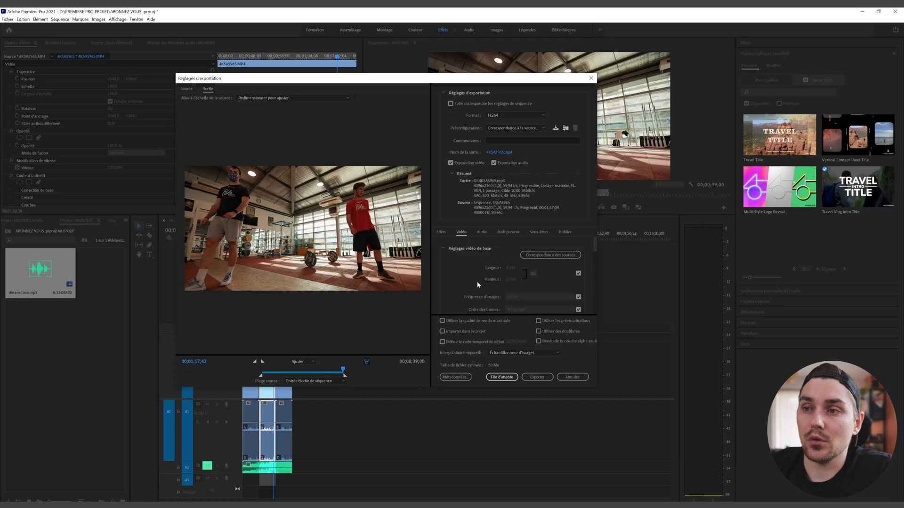
scroll(484, 282, down, 6)
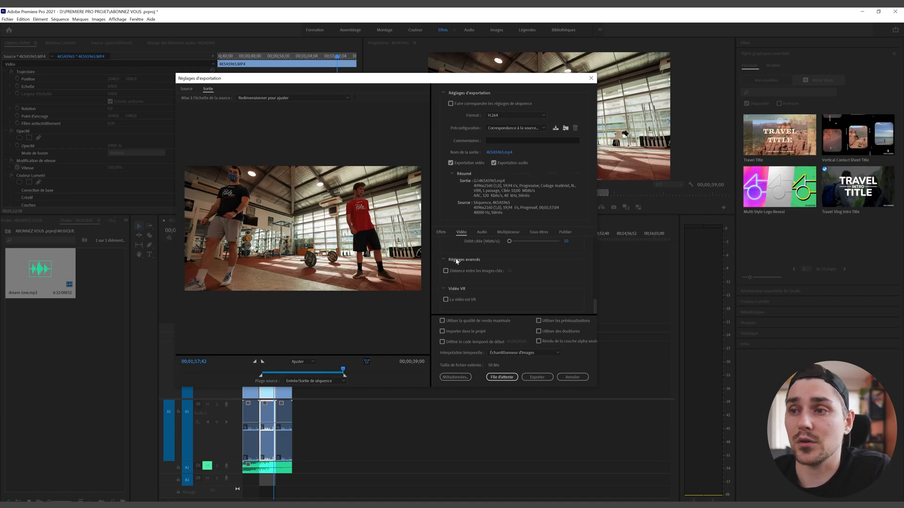
scroll(465, 295, up, 5)
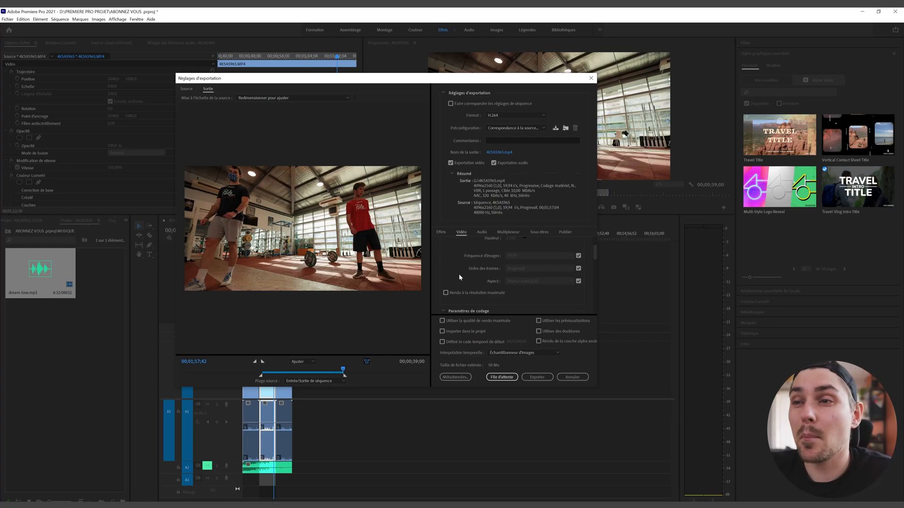
scroll(503, 301, up, 3)
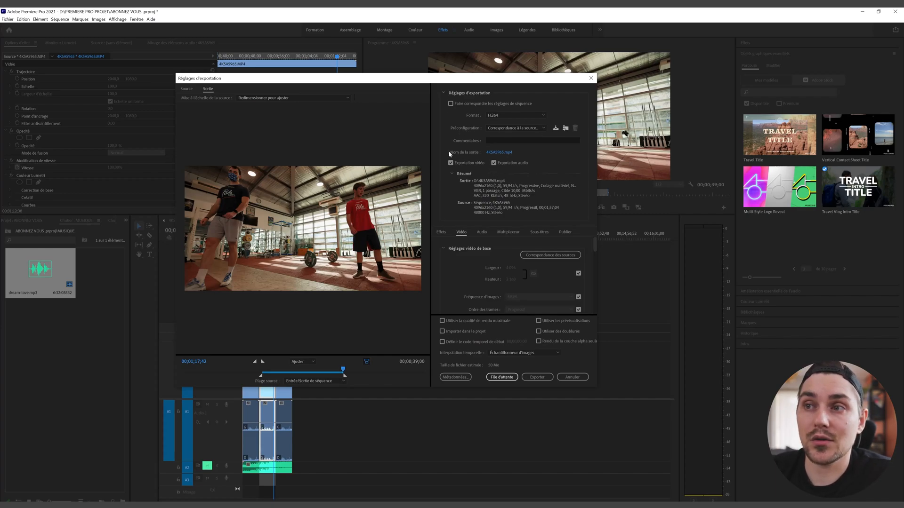
Step: Try naming the output 'VIDEO', cancel the Save As dialog, and queue the export in Media Encoder
click(499, 154)
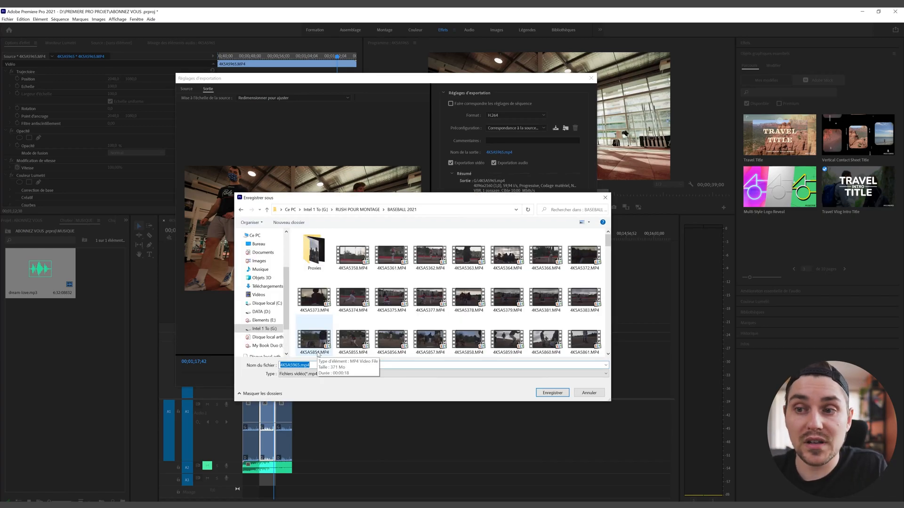
text(VIDEO)
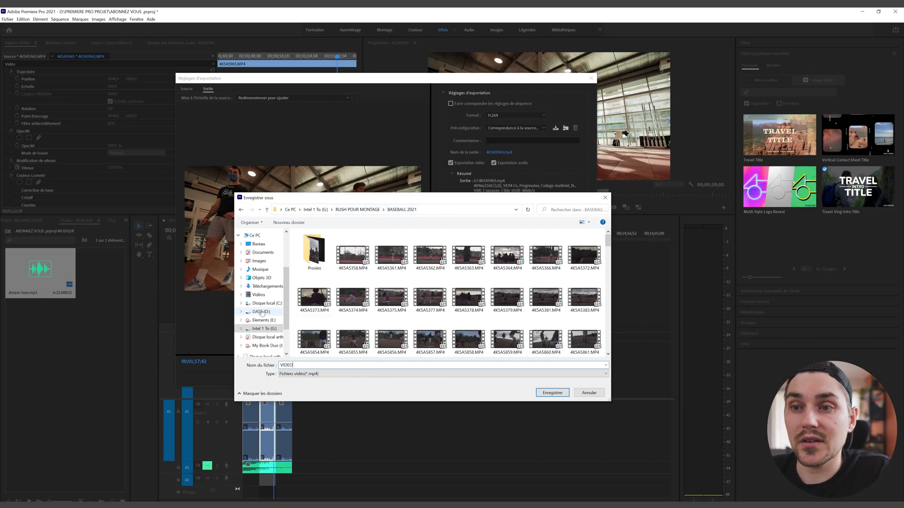
scroll(427, 316, down, 10)
scroll(426, 316, up, 10)
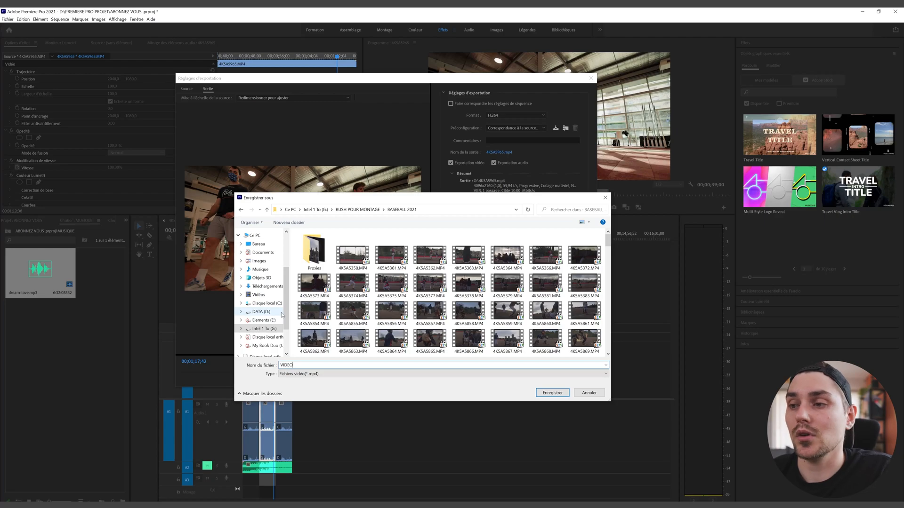
click(590, 393)
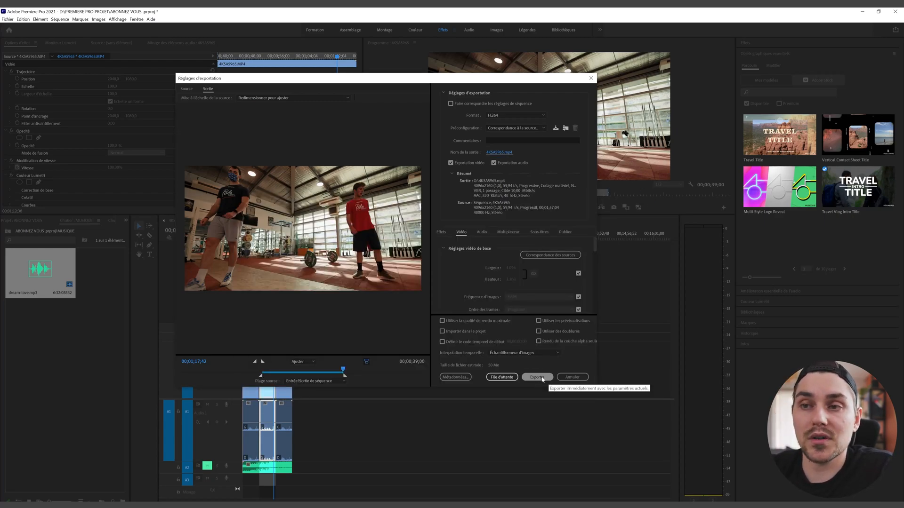
click(500, 377)
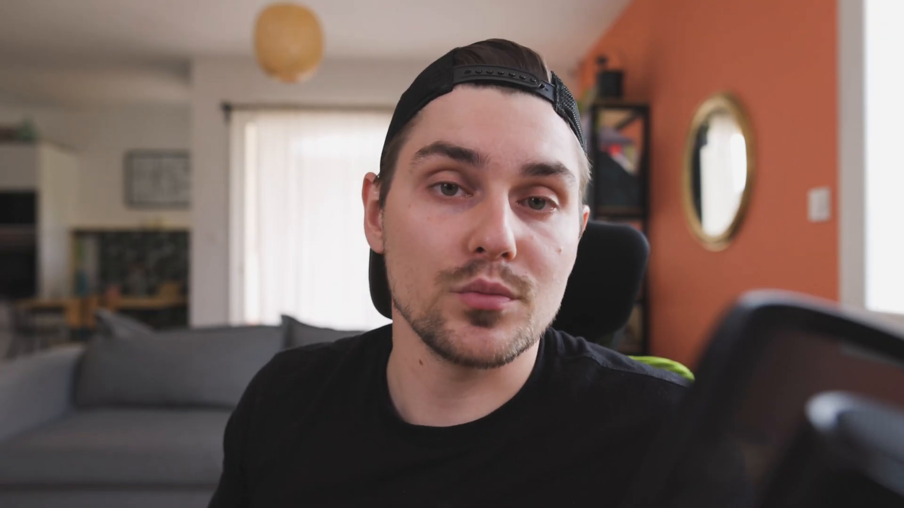